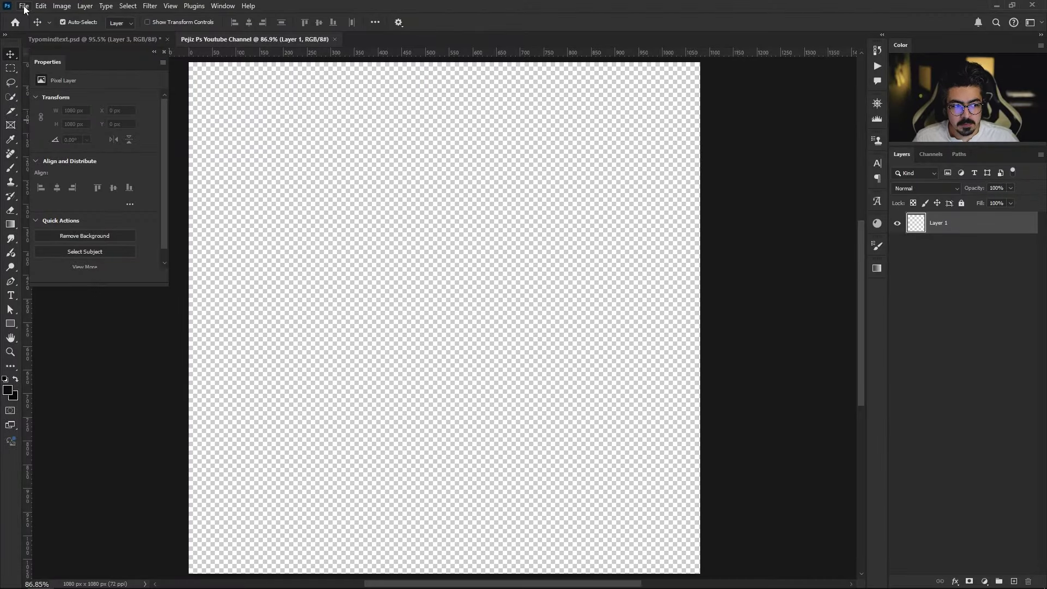
Step: Create a new 1080 × 1080 px document at 72 ppi in RGB Color with transparent background contents
left_click(25, 8)
left_click(43, 26)
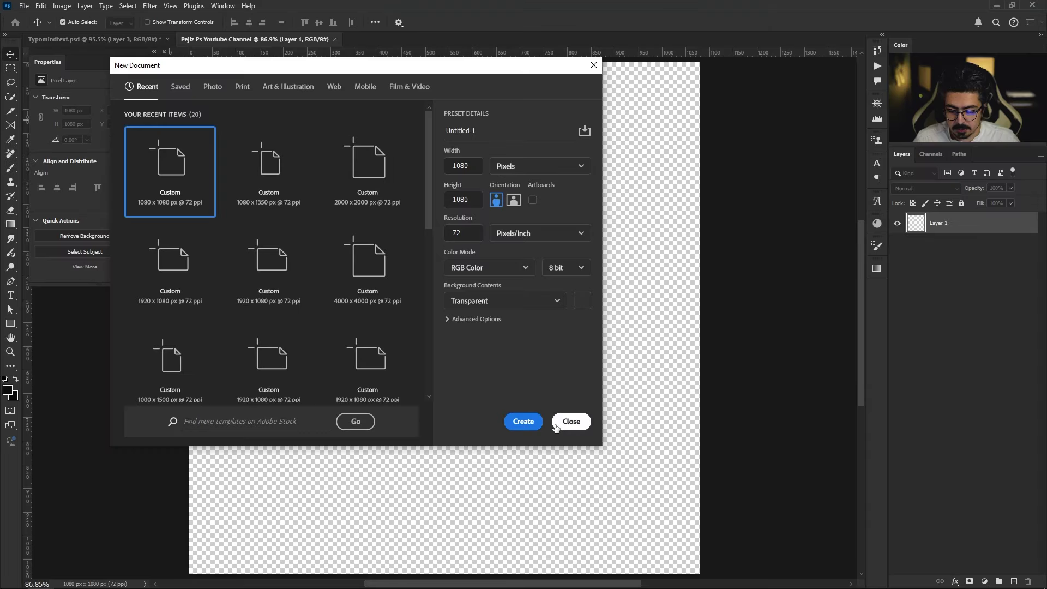
left_click(521, 420)
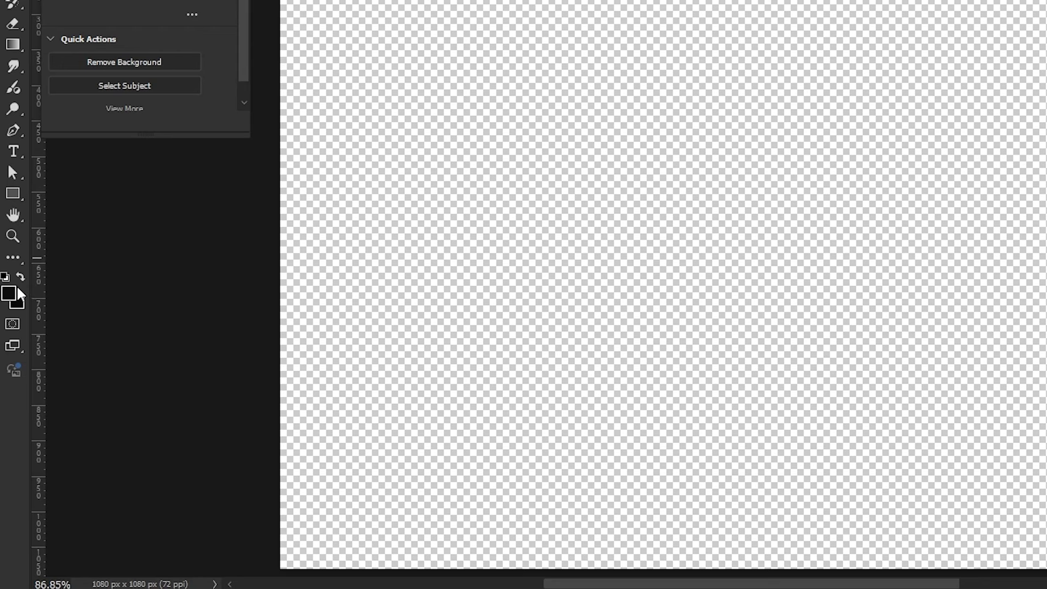
Step: Fill the empty layer with the foreground color #0d0d0d and convert it into the Background layer
left_click(8, 389)
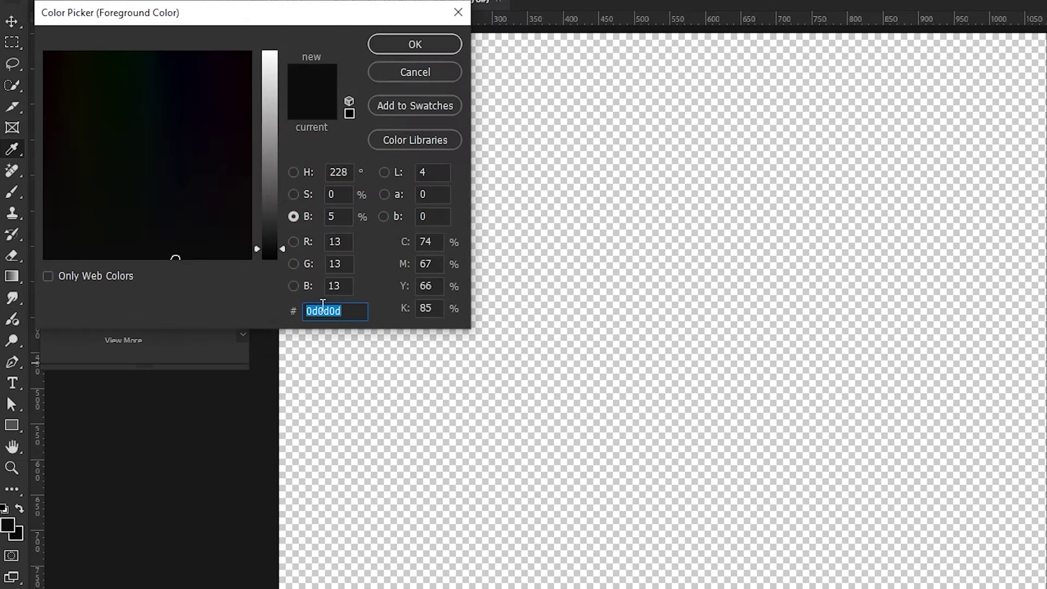
left_click(397, 44)
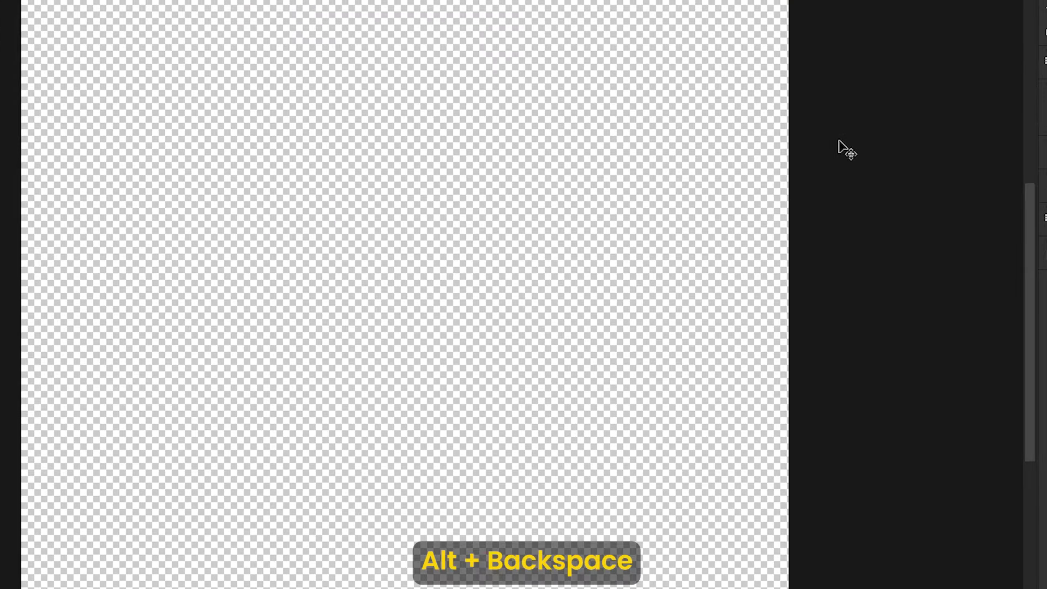
key("alt+BackSpace")
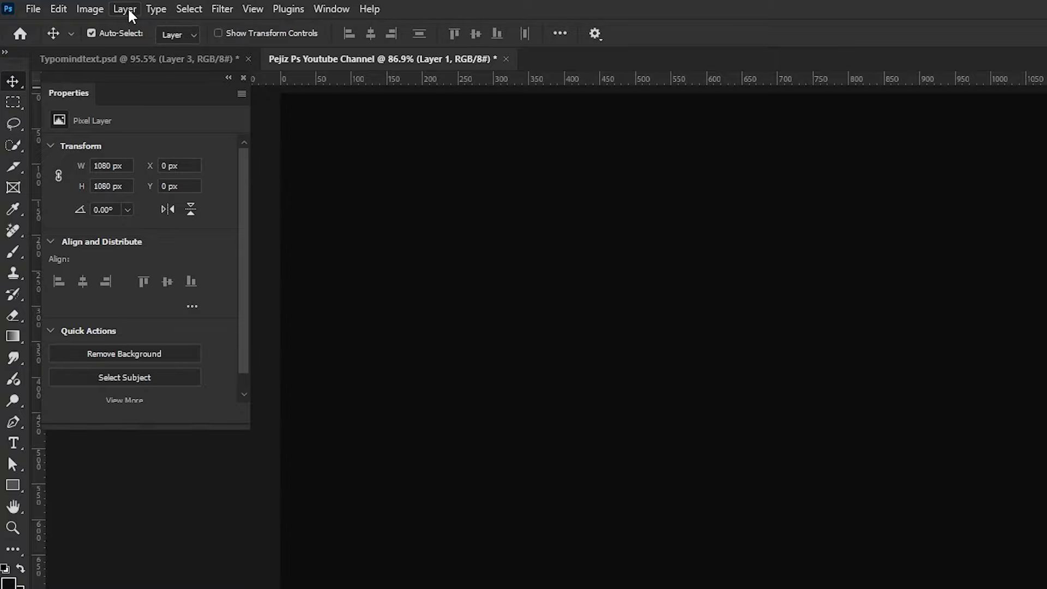
left_click(128, 8)
mouse_move(134, 27)
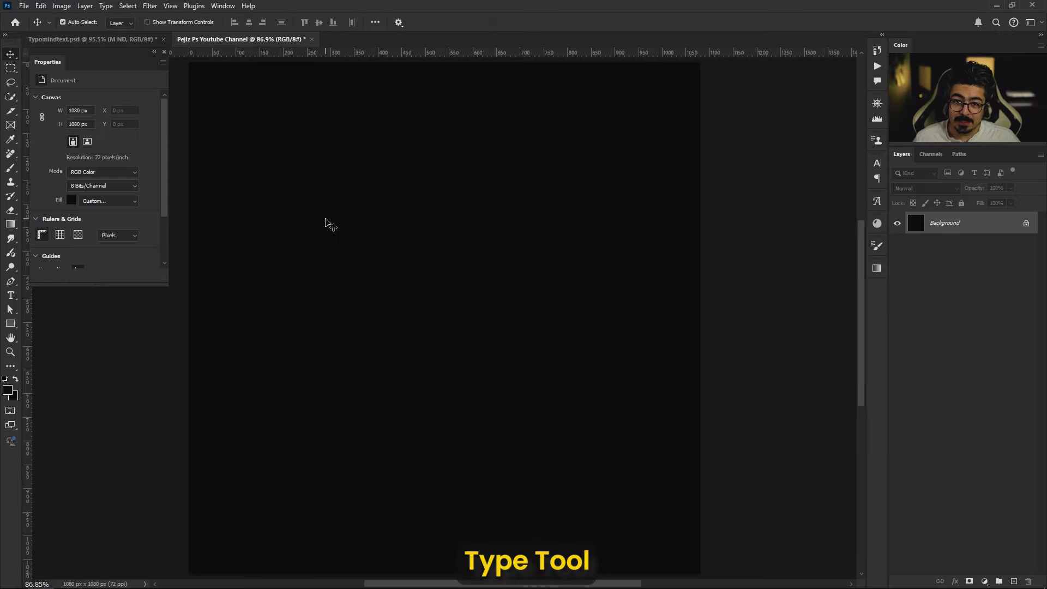
Step: Add the horizontal text "M ND" in white Montserrat ExtraBold at 220 pt, leaving a gap for the missing letter
left_click(9, 292)
right_click(15, 152)
left_click(60, 147)
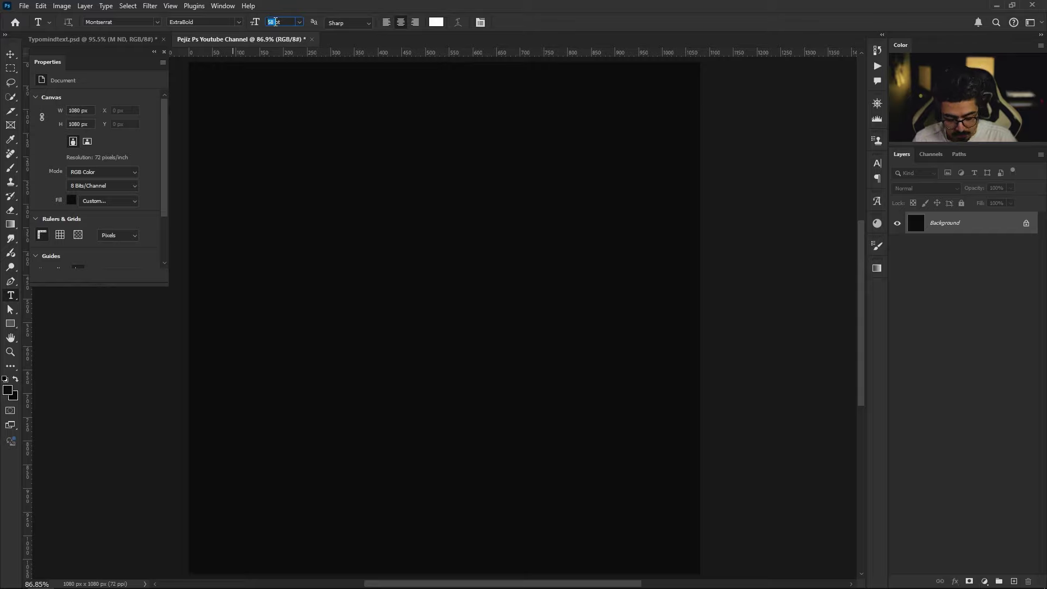
type("220")
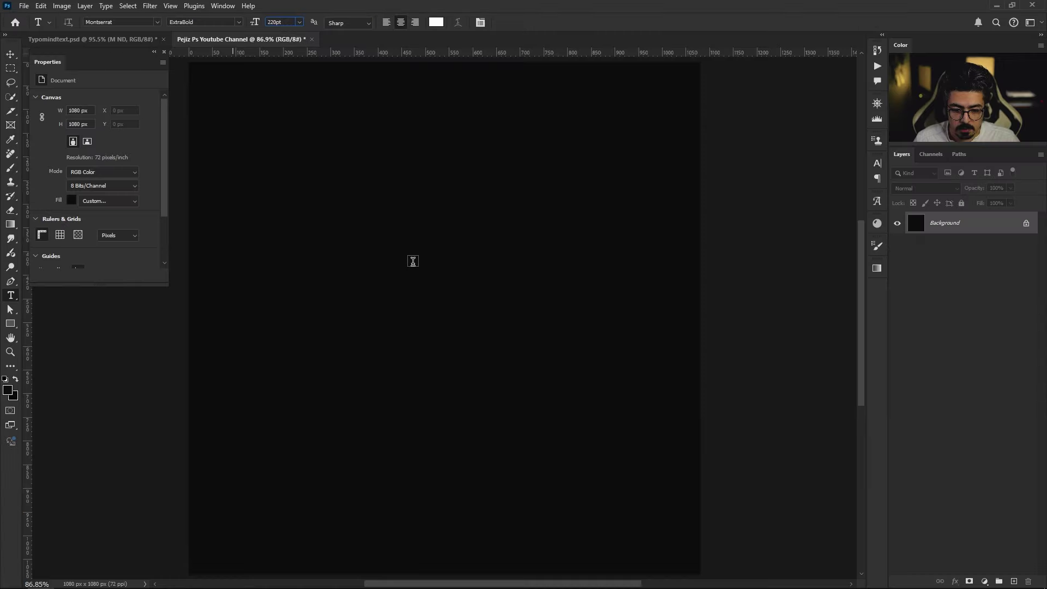
left_click(413, 261)
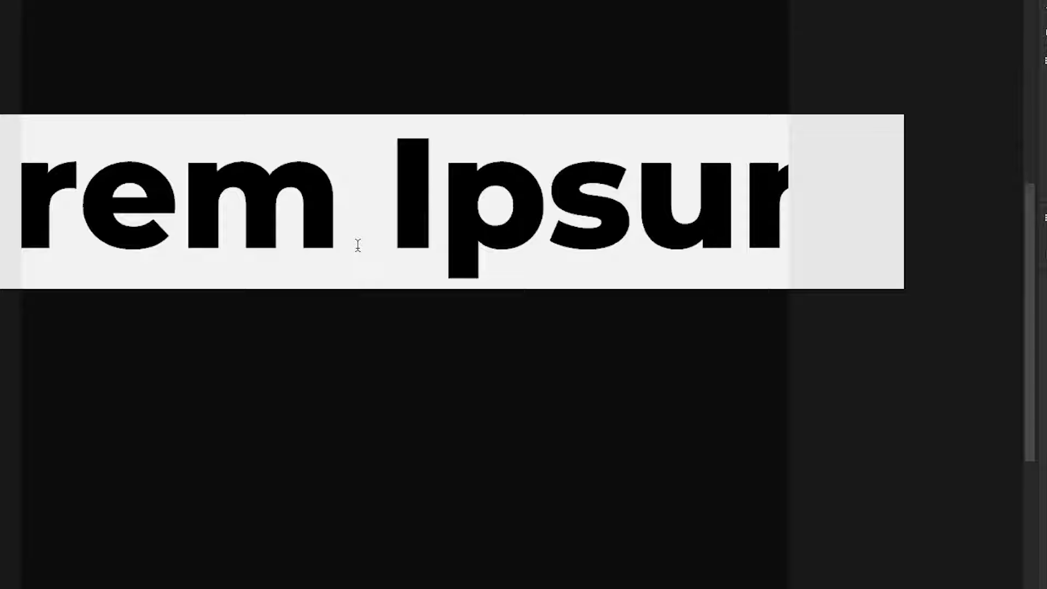
type("M")
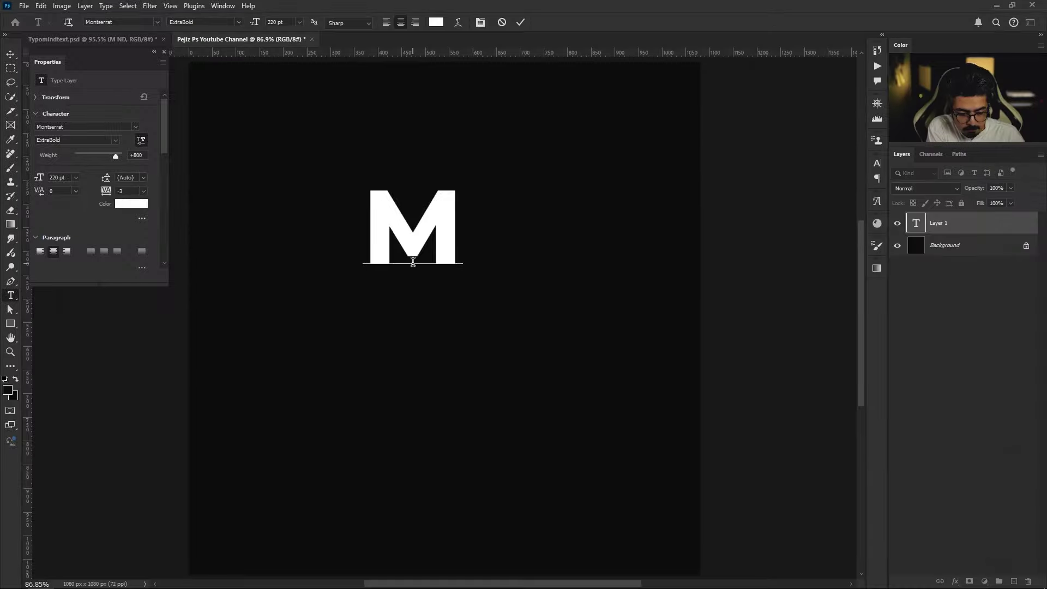
type(" ND")
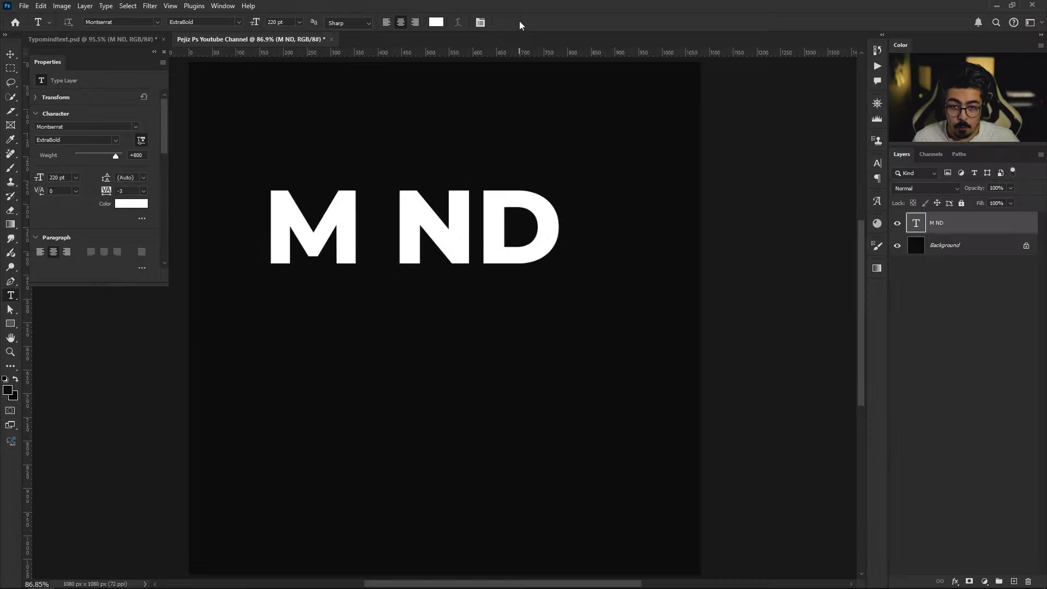
left_click(518, 22)
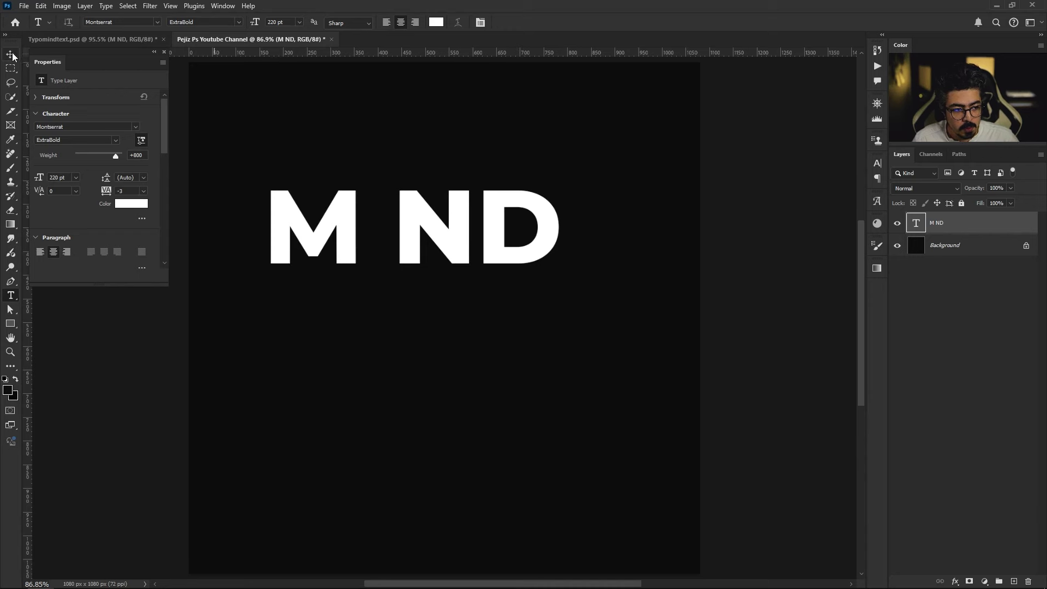
Step: Center the M ND text layer horizontally and vertically relative to the canvas
left_click(11, 55)
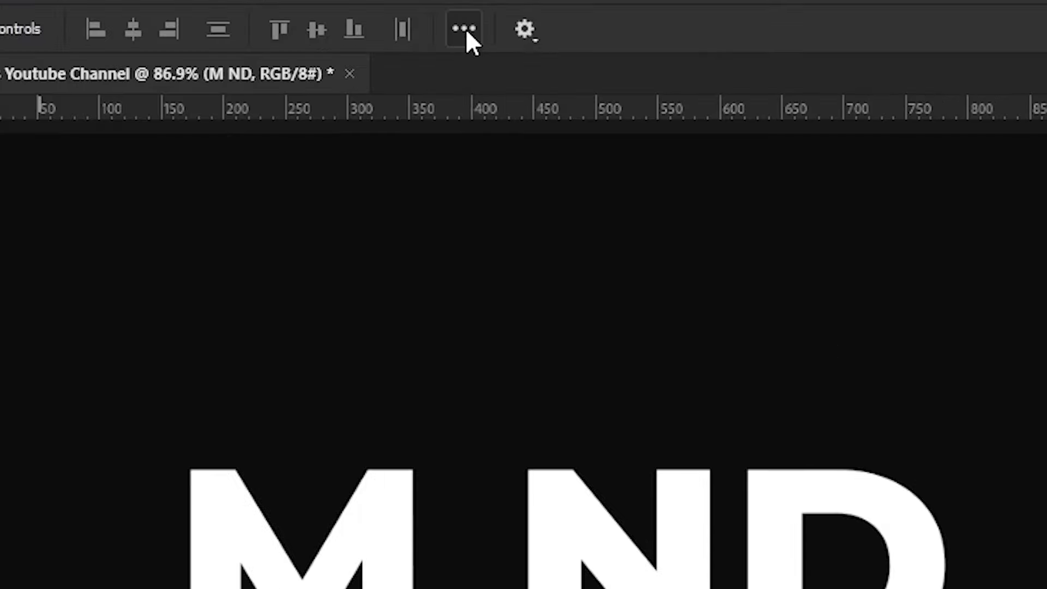
left_click(561, 34)
left_click(549, 287)
left_click(530, 347)
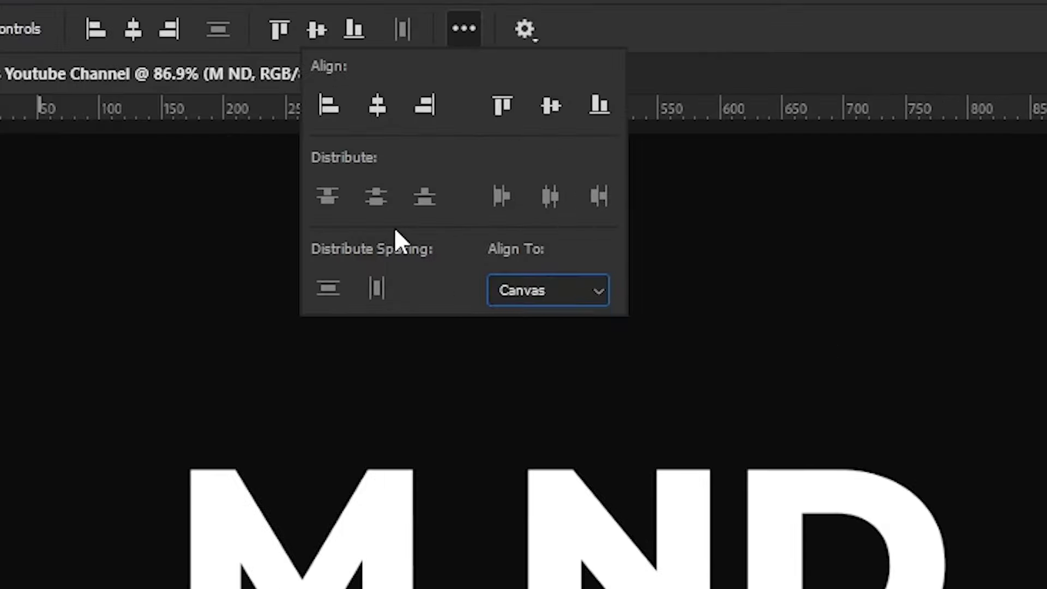
left_click(374, 113)
left_click(550, 115)
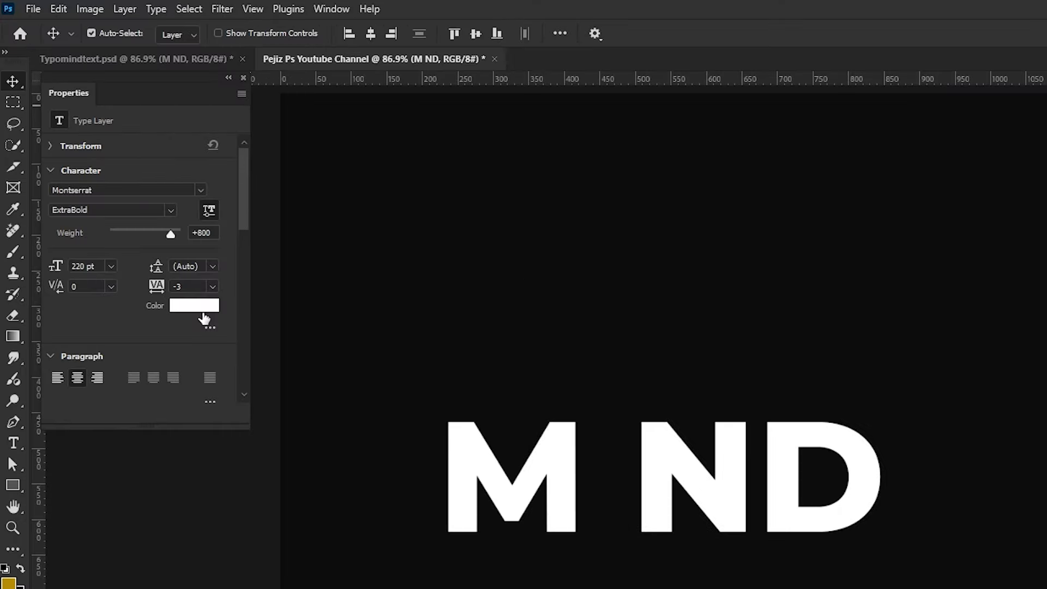
Step: Change the M ND text color to the gold foreground color #bd8901
left_click(135, 203)
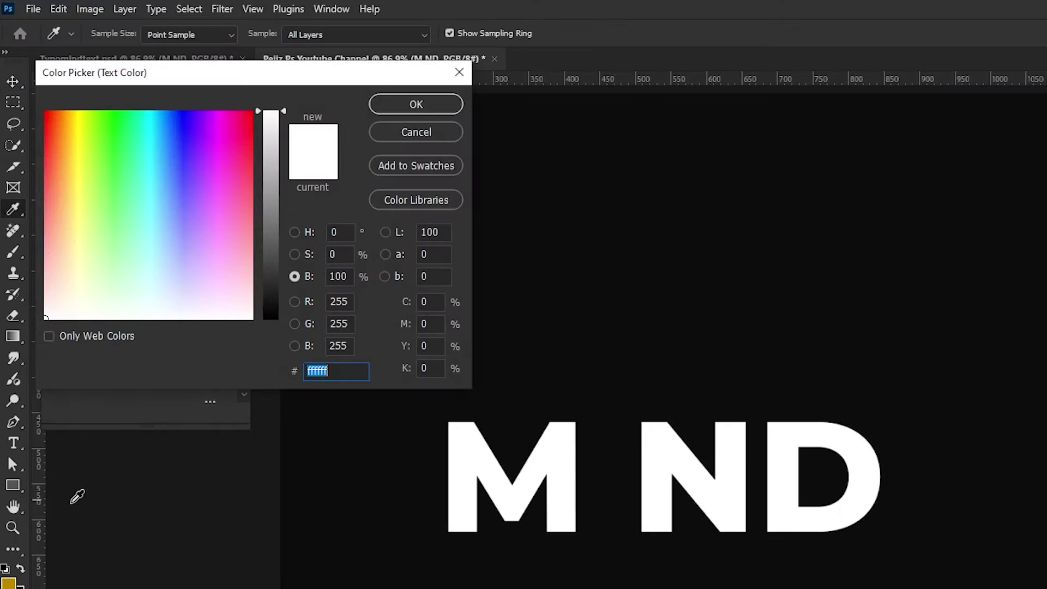
left_click(8, 389)
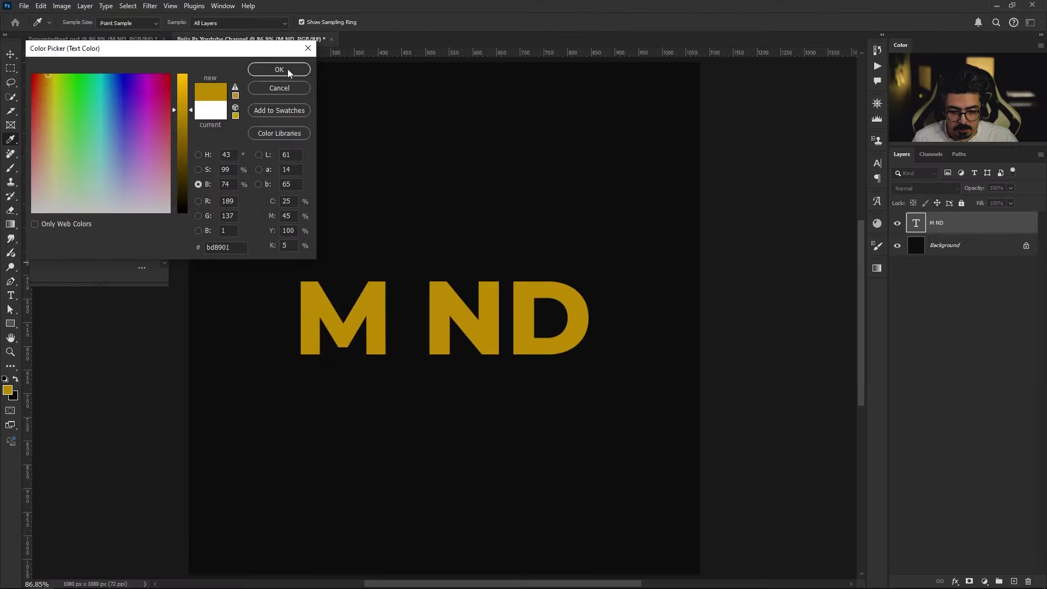
left_click(288, 70)
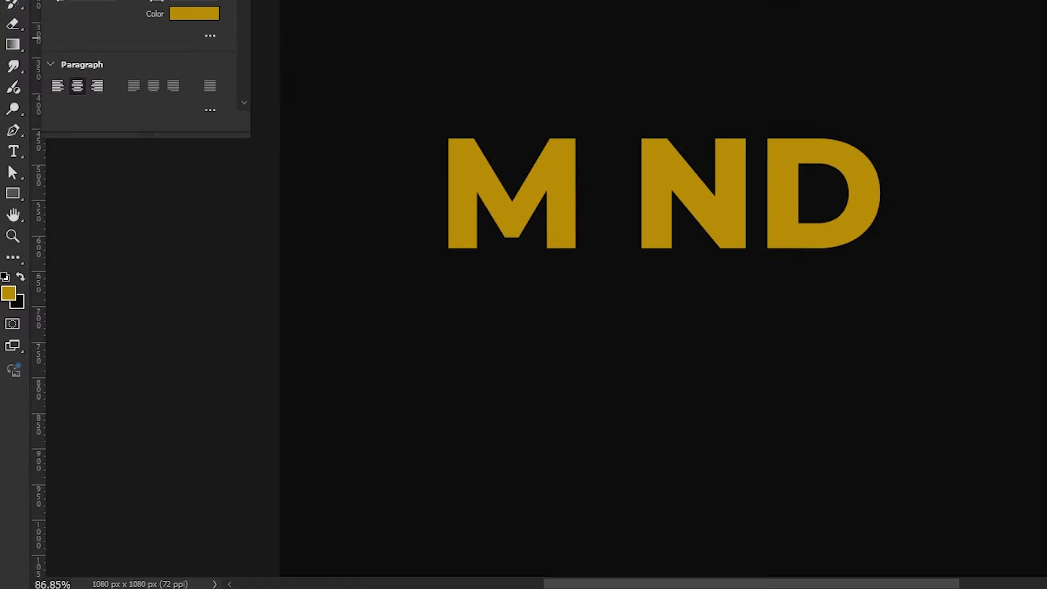
Step: Set up the Rectangle Tool in Shape mode with a #bd8901 fill and no stroke
right_click(12, 193)
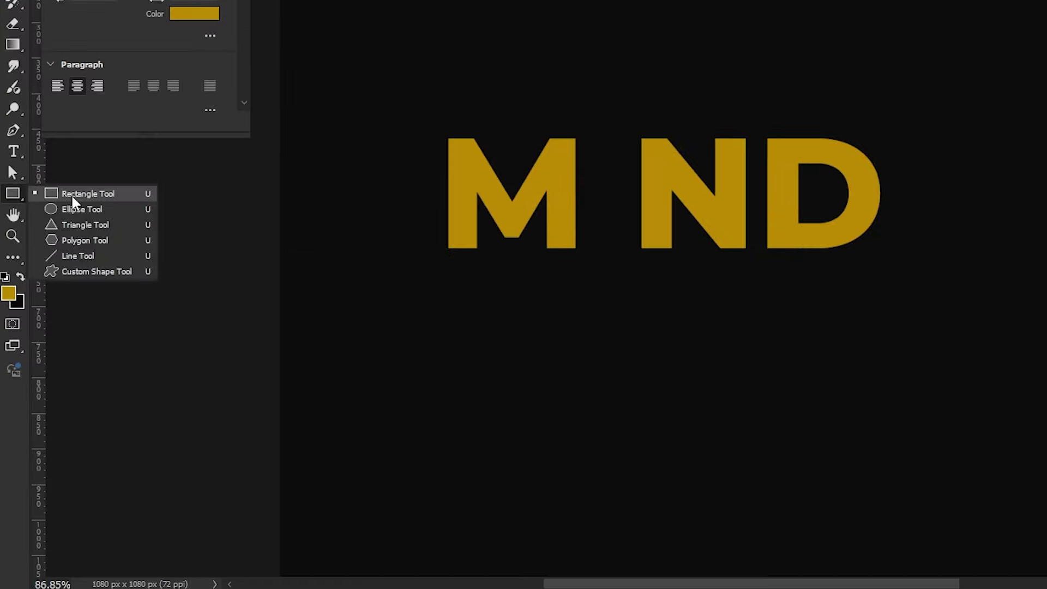
left_click(91, 195)
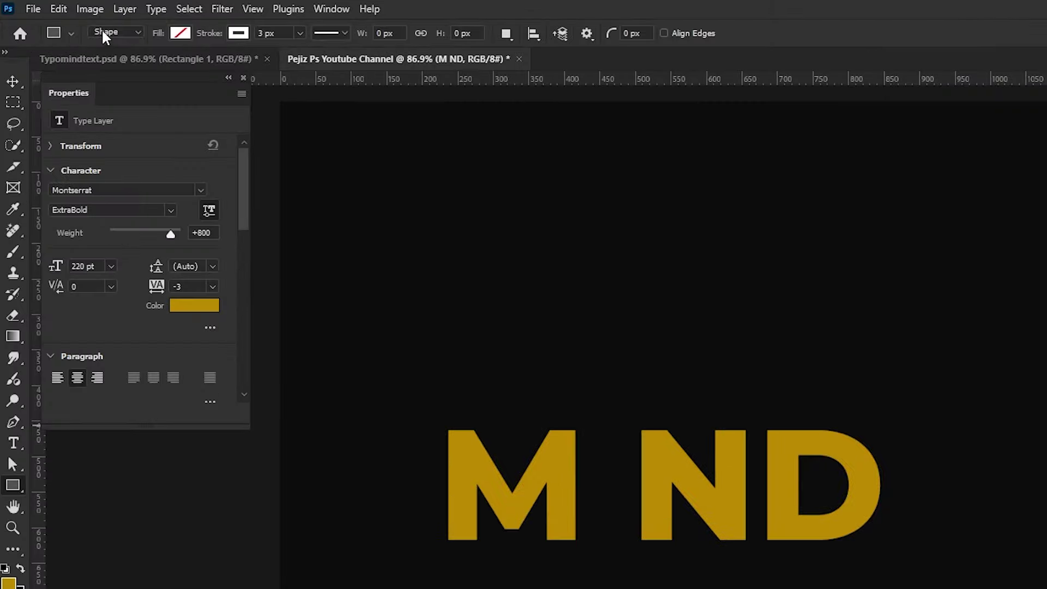
left_click(69, 21)
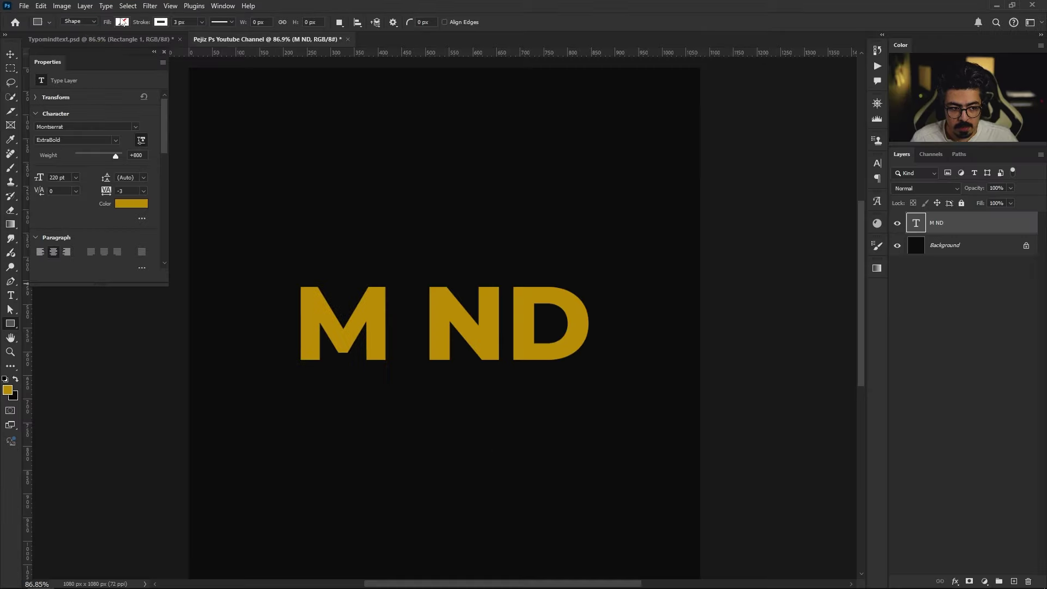
left_click(122, 22)
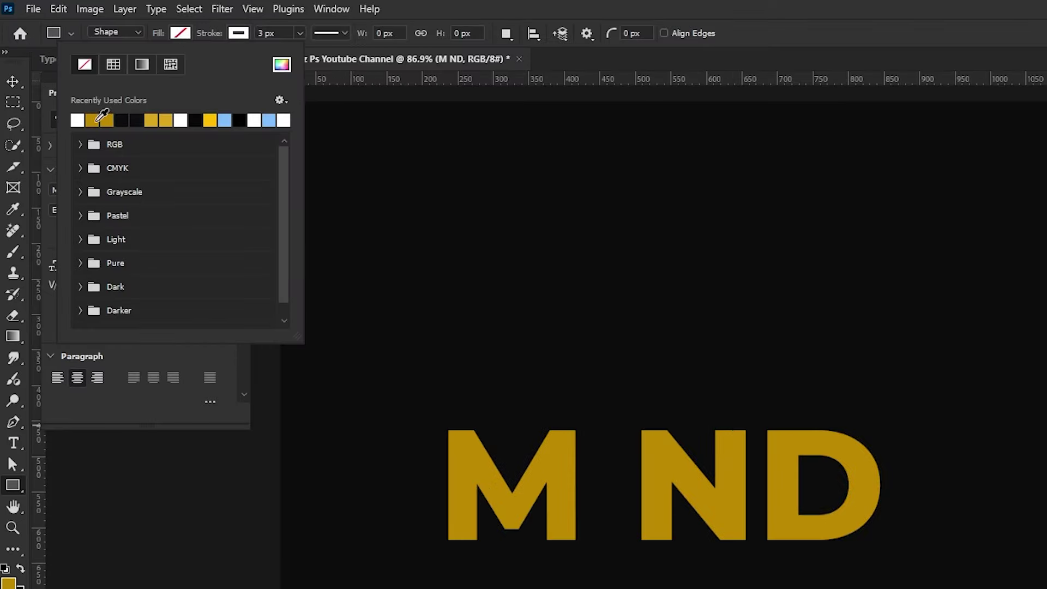
left_click(100, 118)
left_click(281, 64)
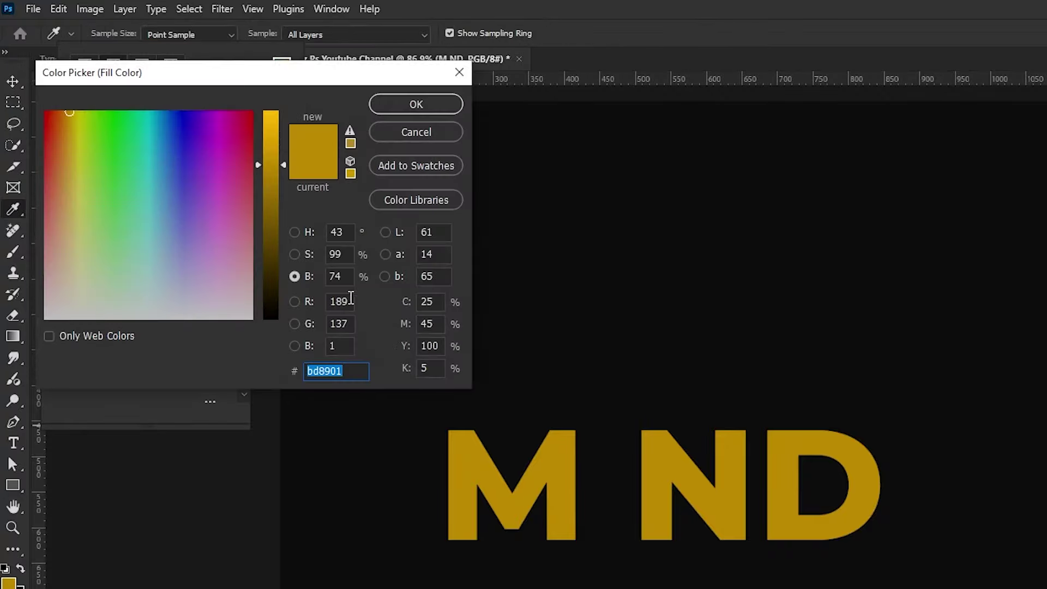
left_click(394, 104)
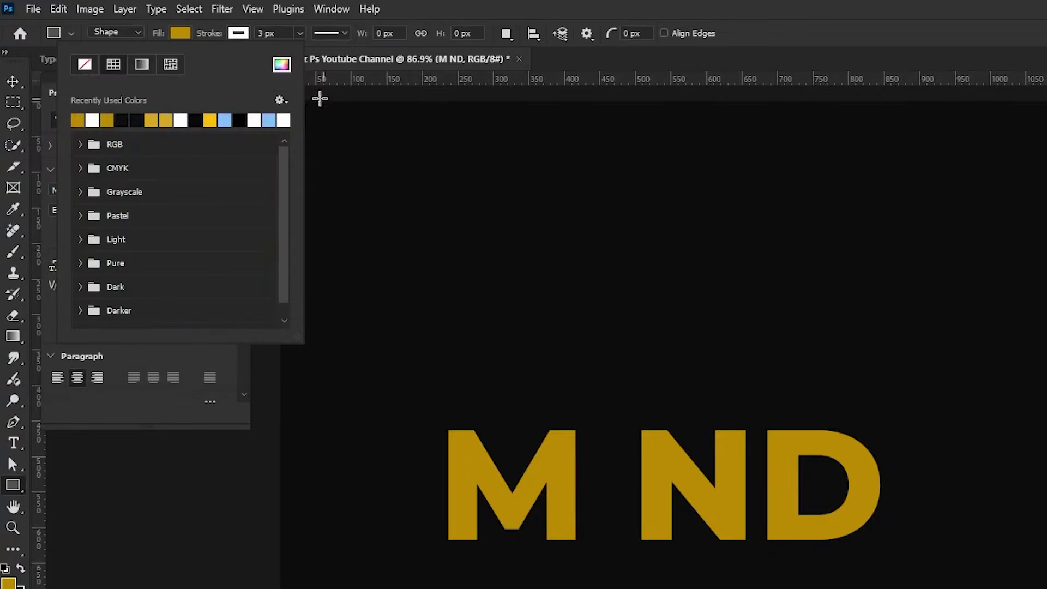
left_click(240, 33)
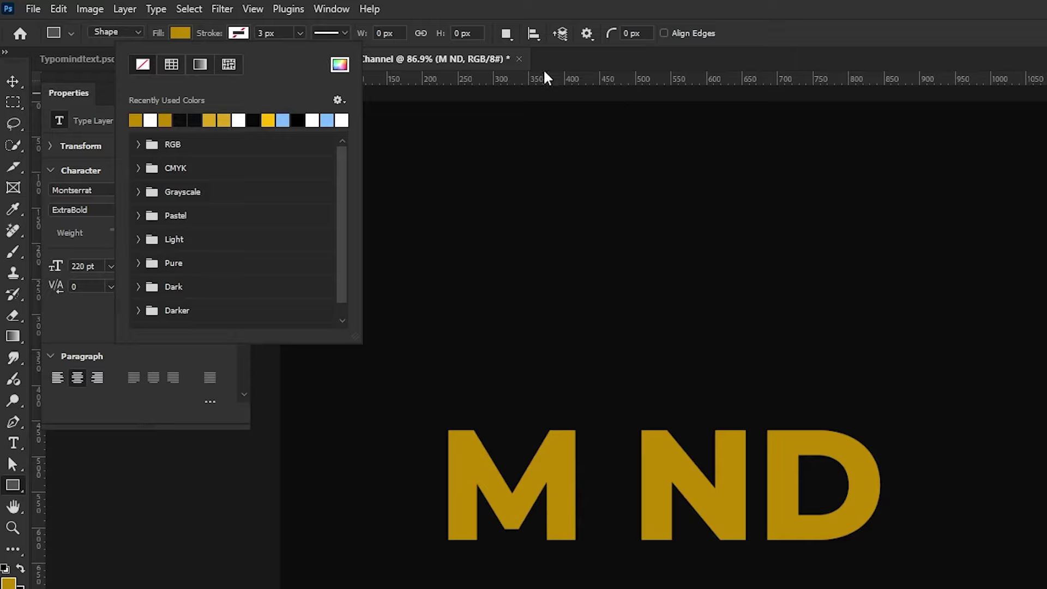
Step: Create a 50 × 400 px rectangle and move it between M and N, at about X 436 px and Y 140 px
left_click(564, 289)
left_click(565, 289)
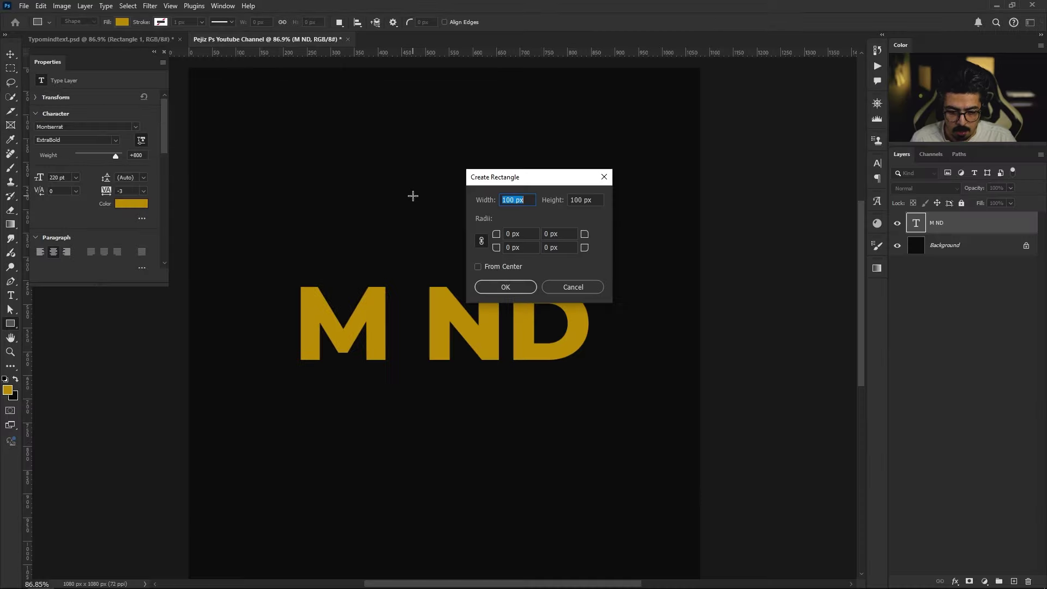
type("50")
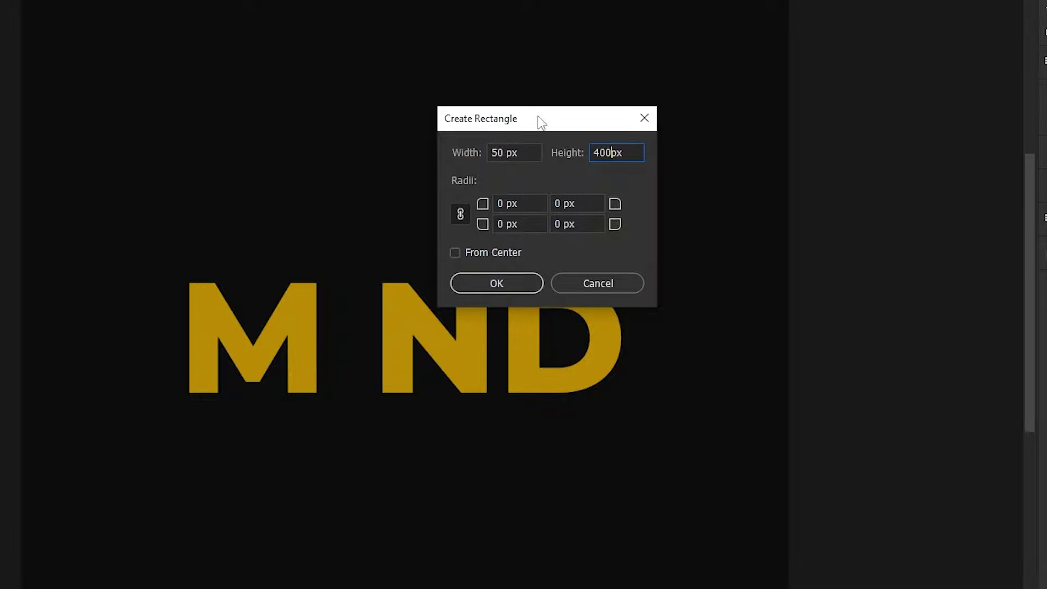
left_click(516, 289)
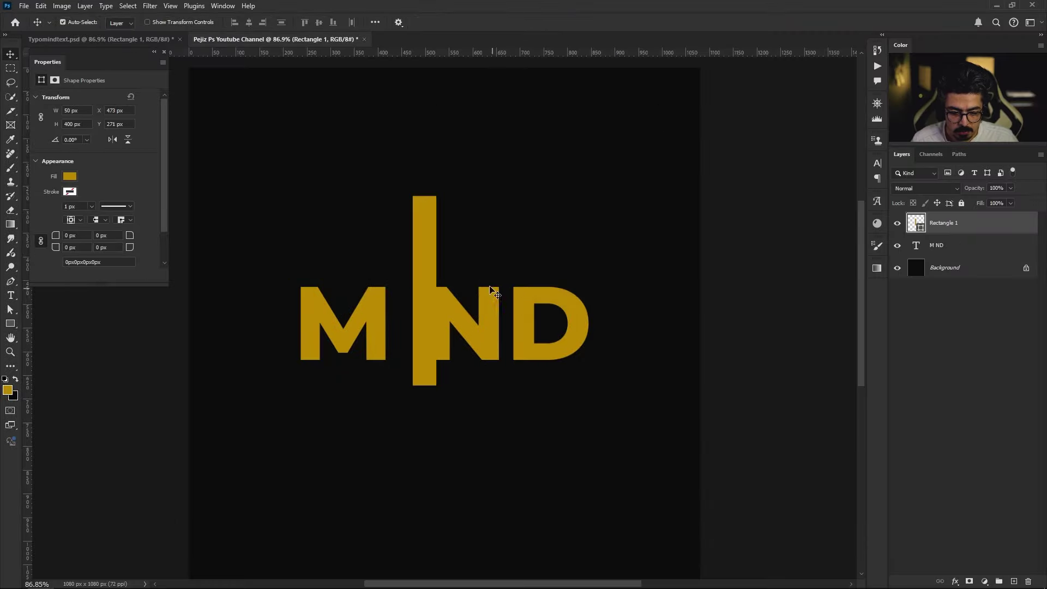
left_click_drag(425, 254, 409, 232)
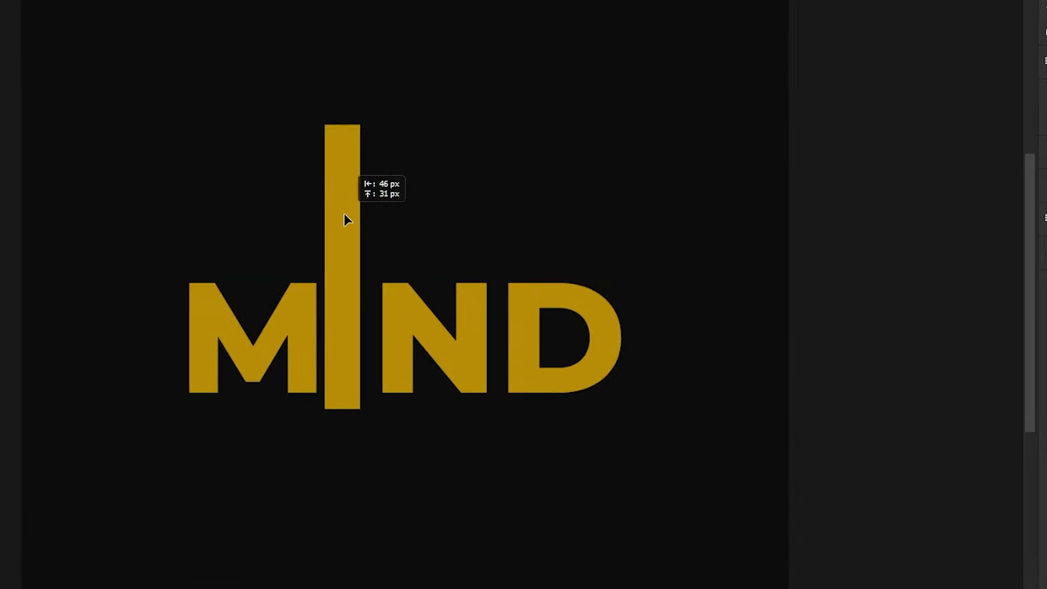
left_click_drag(349, 194, 351, 152)
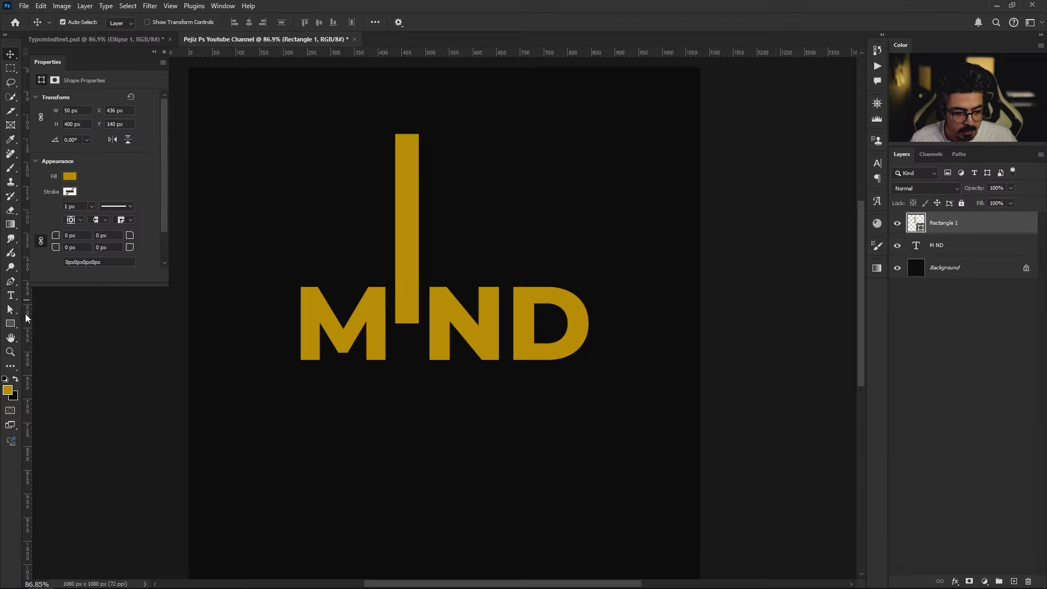
Step: Create a 60 × 60 px ellipse and place it directly below the vertical bar, at about X 431 px and Y 571 px
left_click_drag(10, 326, 64, 333)
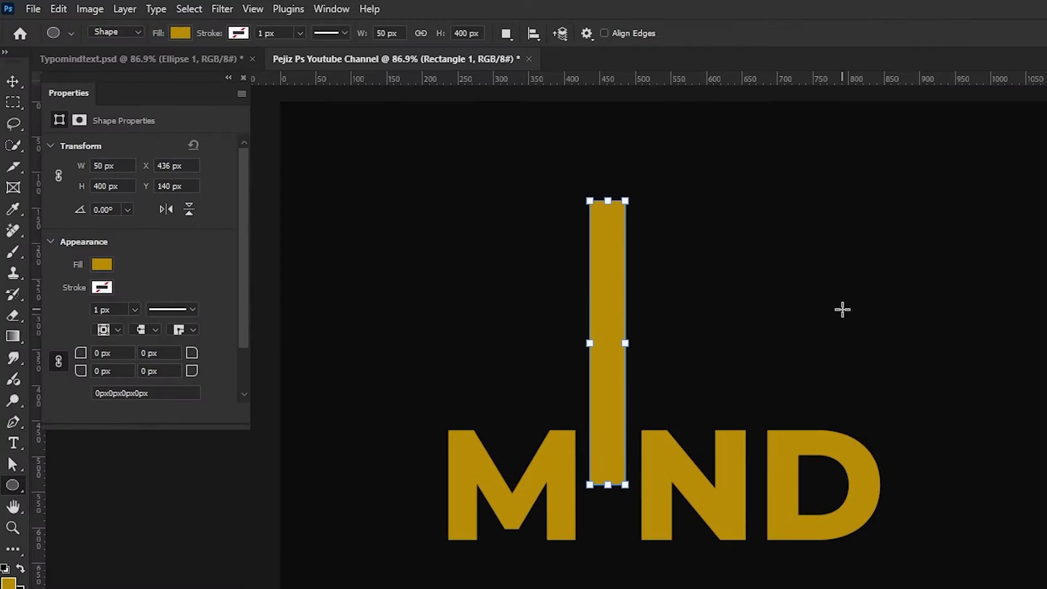
left_click(843, 310)
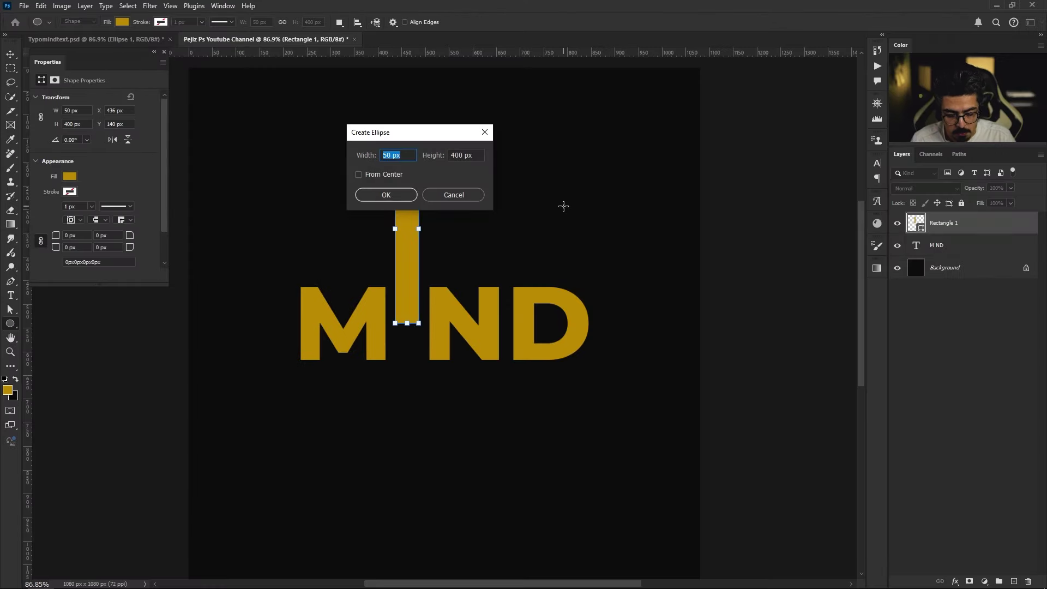
type("60")
left_click(459, 156)
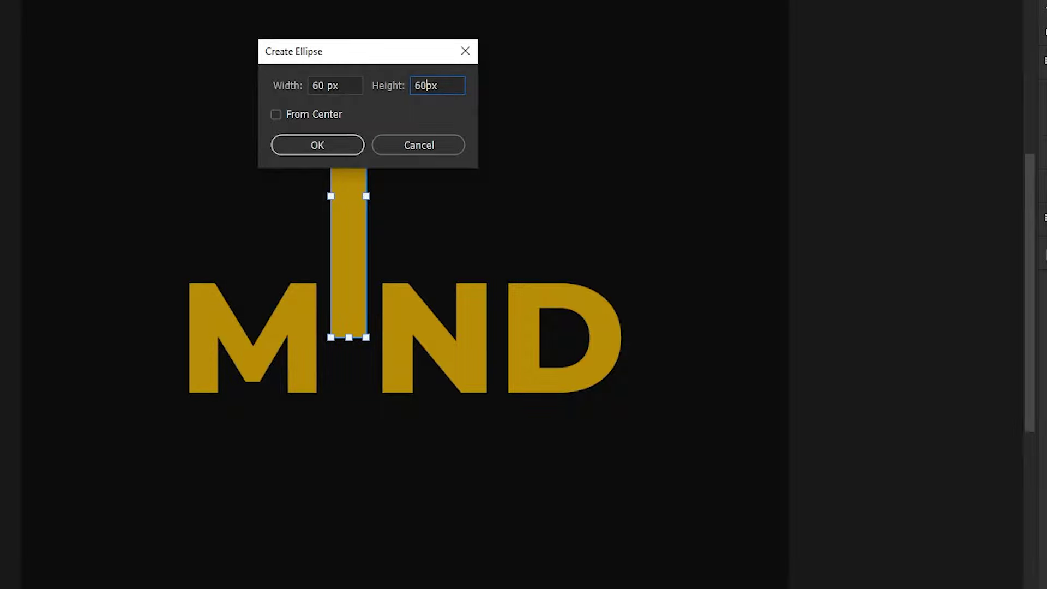
left_click(323, 151)
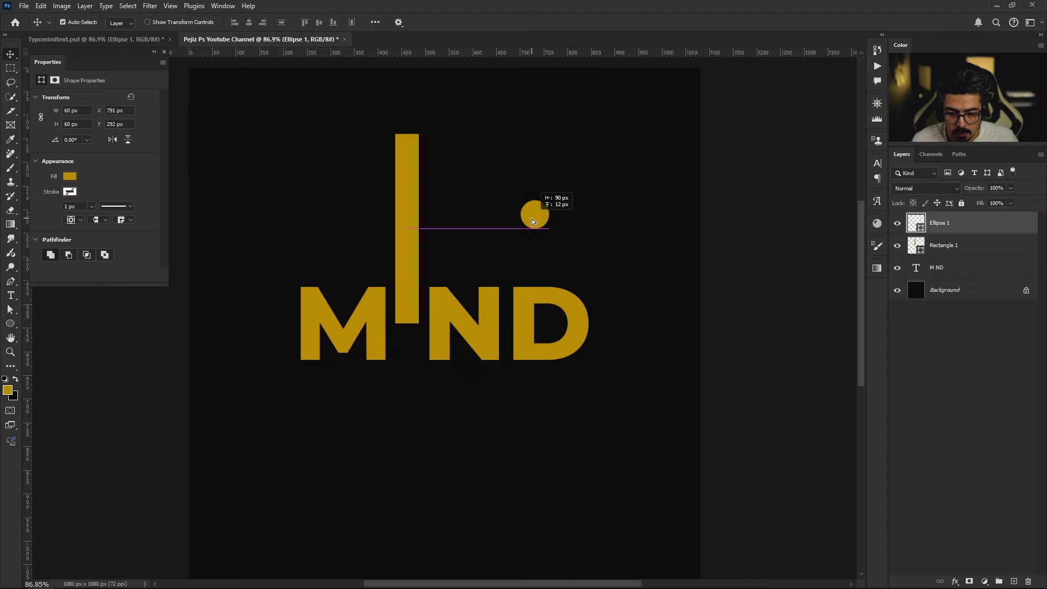
left_click_drag(532, 221, 407, 355)
left_click_drag(349, 386, 351, 382)
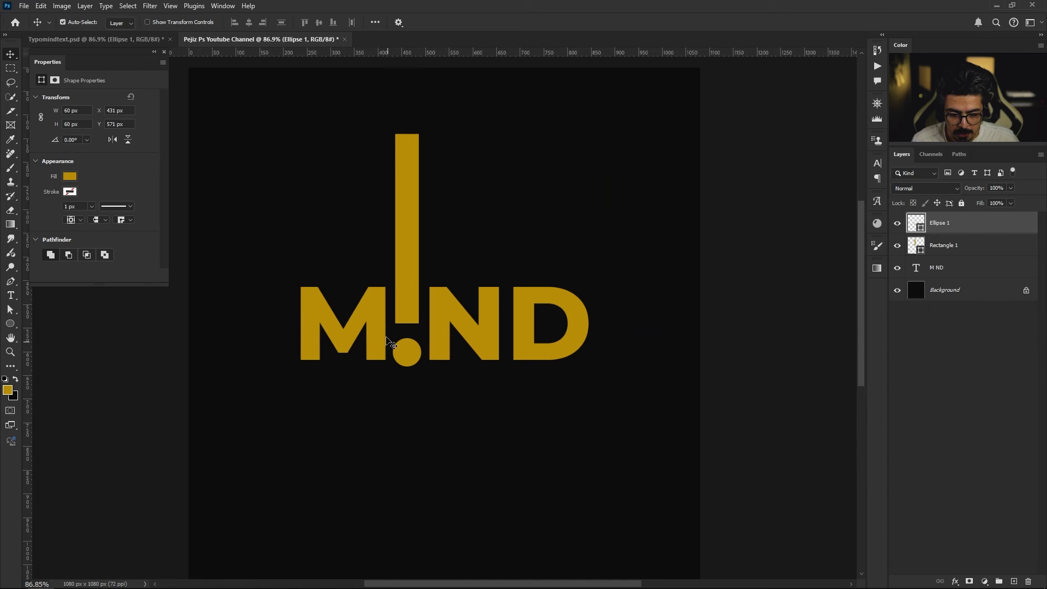
Step: Move the vertical bar slightly down so it sits closer to the dot
left_click_drag(439, 49, 437, 55)
left_click_drag(347, 227, 341, 222)
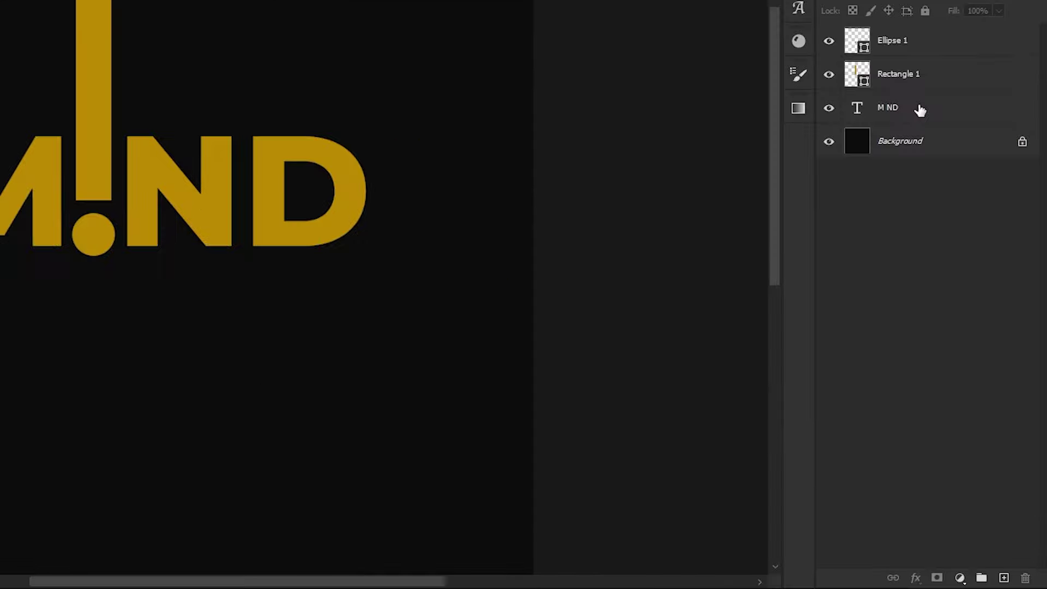
Step: Duplicate the M ND text layer and move the copy to the top of the layer stack
left_click(924, 111)
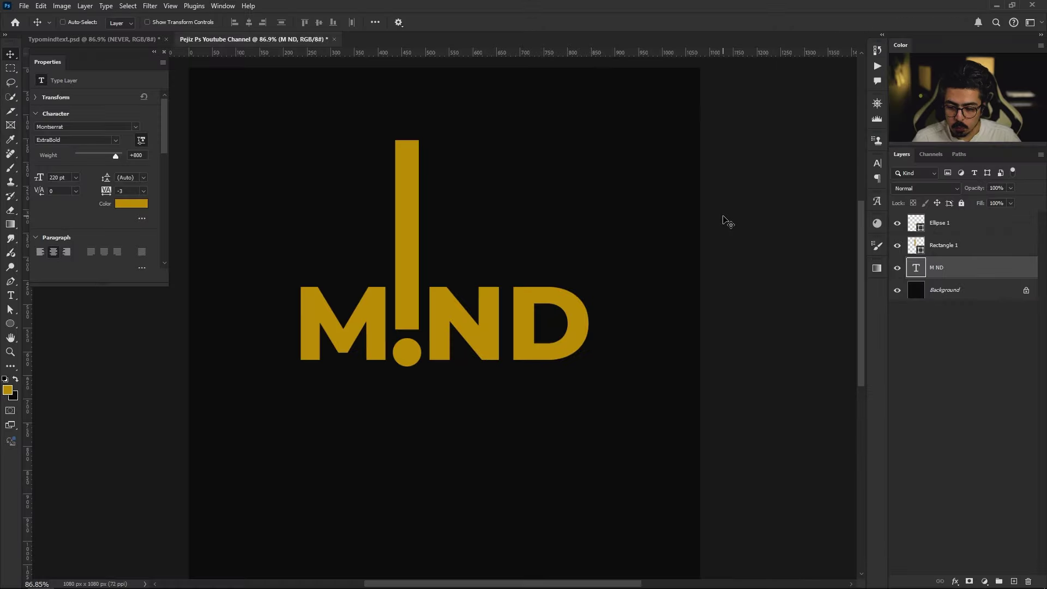
key("ctrl+j")
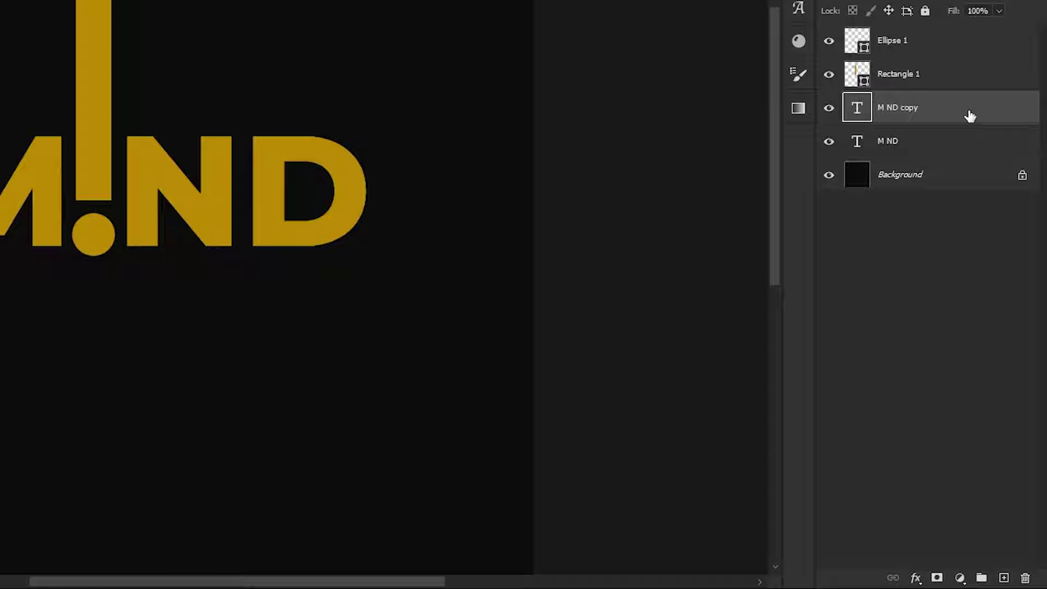
left_click_drag(991, 272, 994, 218)
left_click_drag(975, 34, 922, 40)
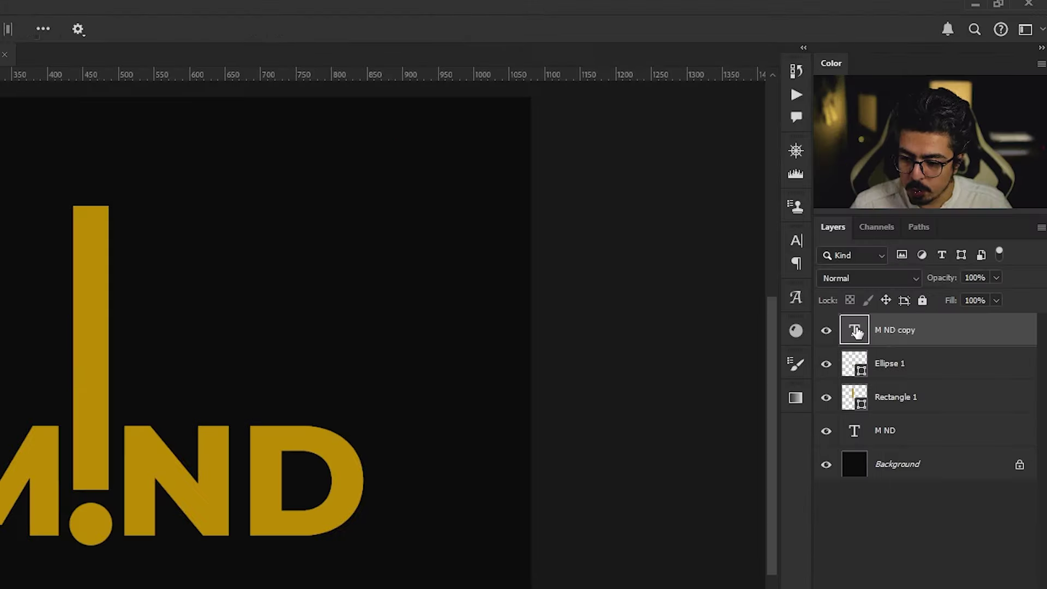
Step: Change the copied M ND text's color to white #ffffff and its size to 30 pt
double_click(916, 223)
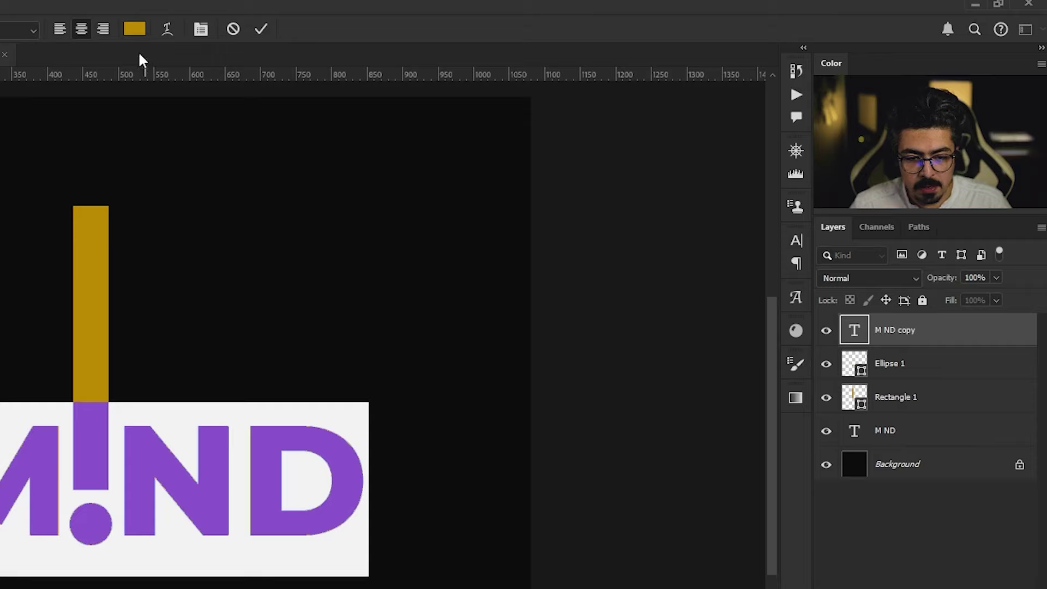
left_click(134, 28)
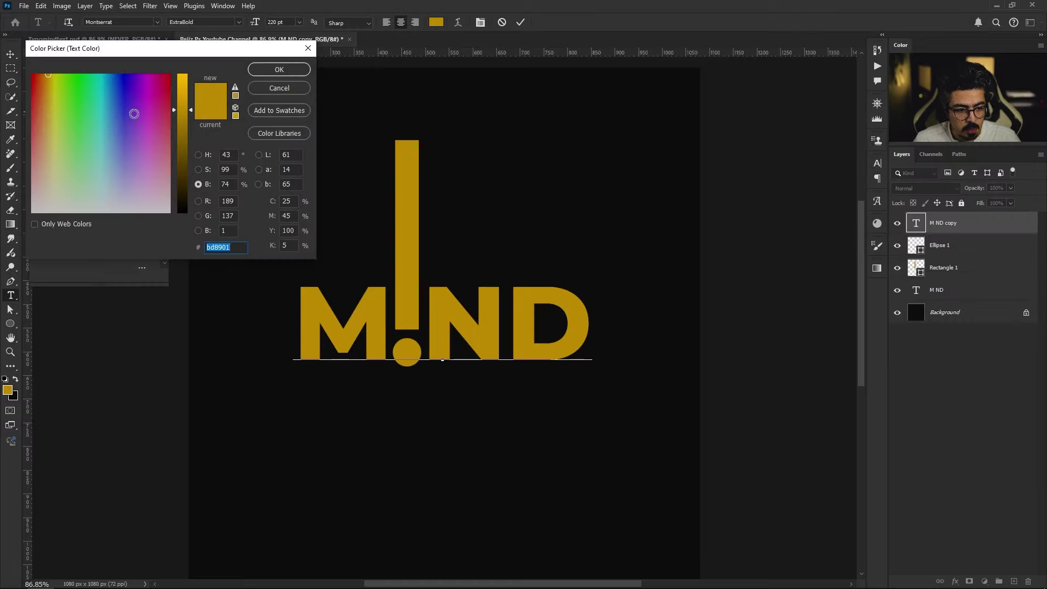
left_click(198, 154)
left_click_drag(109, 134, 32, 74)
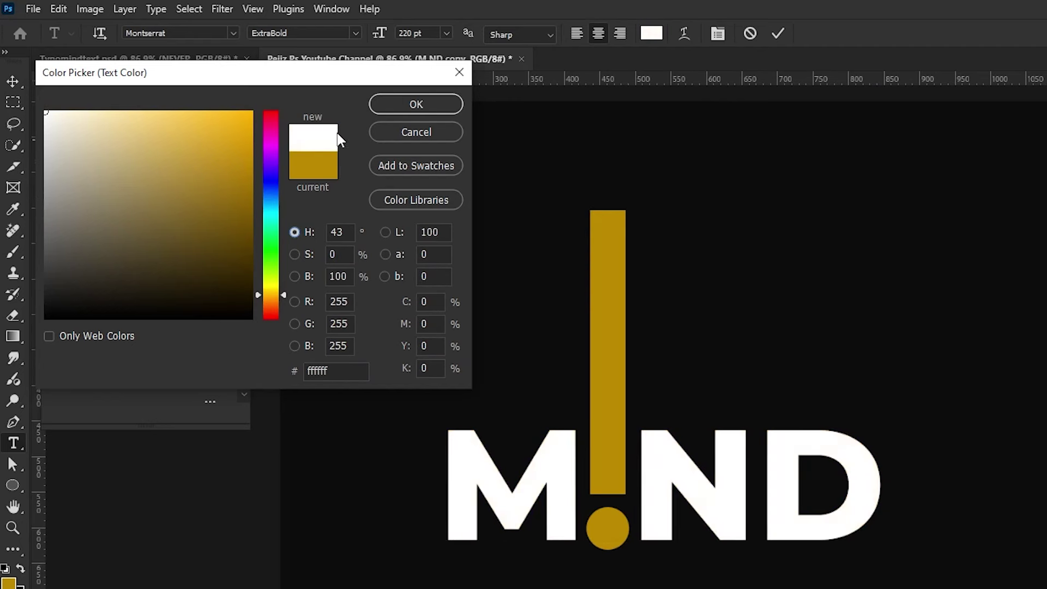
left_click(401, 103)
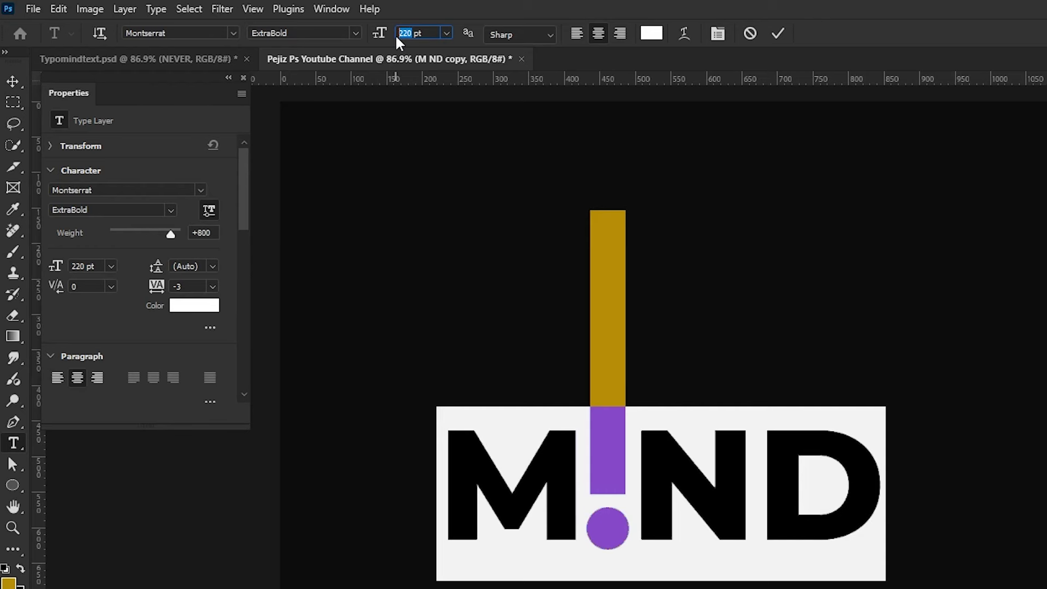
type("30")
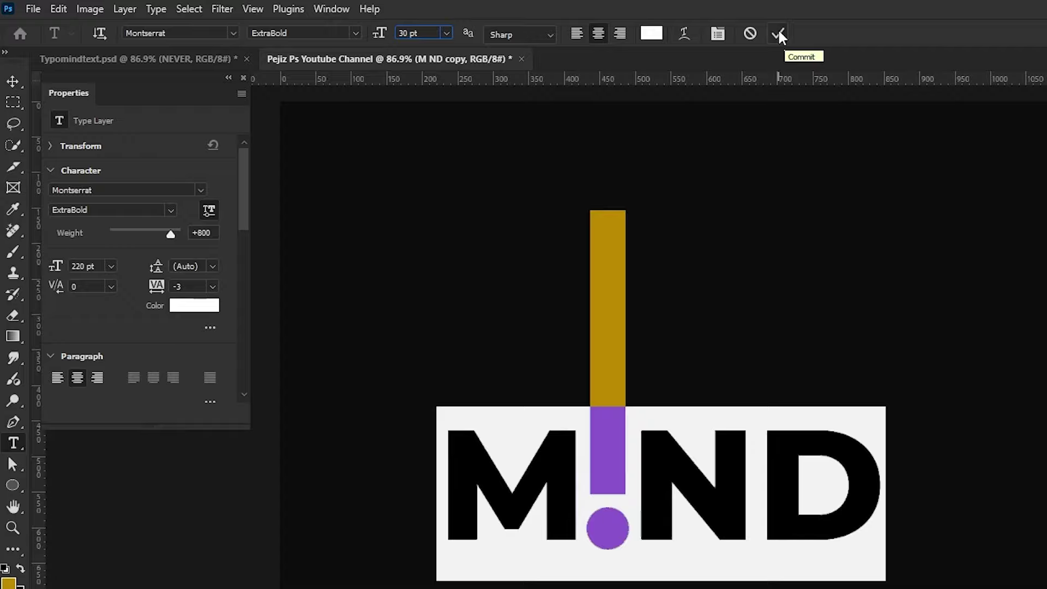
left_click(779, 33)
Step: Move the small white text up beside the upper end of the vertical bar
key("v")
left_click_drag(663, 524, 663, 507)
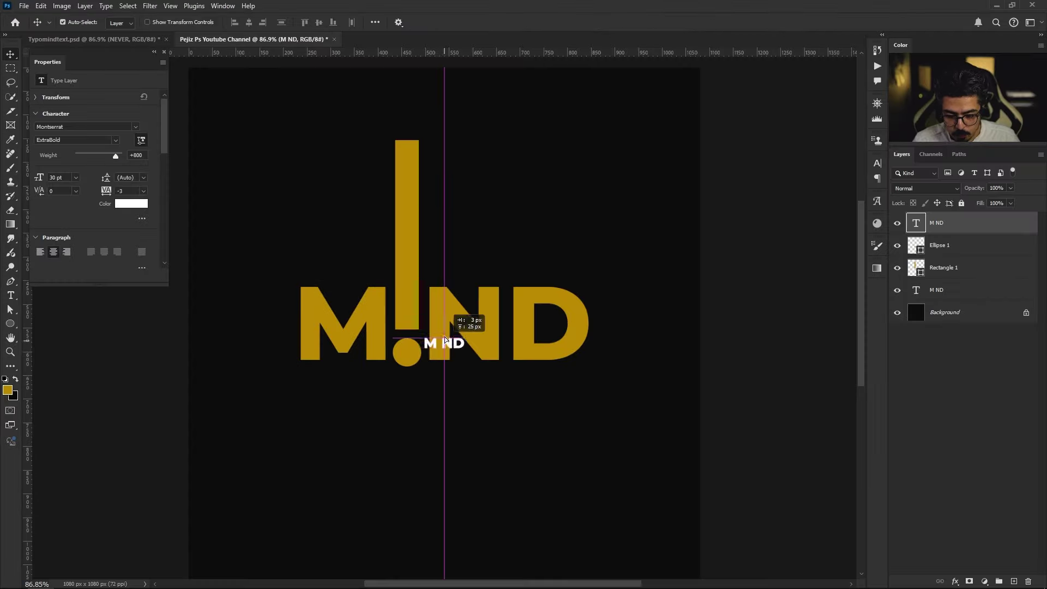
left_click_drag(444, 336, 419, 160)
left_click_drag(368, 95, 397, 97)
Step: Replace the wording of the small white text with NEVER
double_click(406, 94)
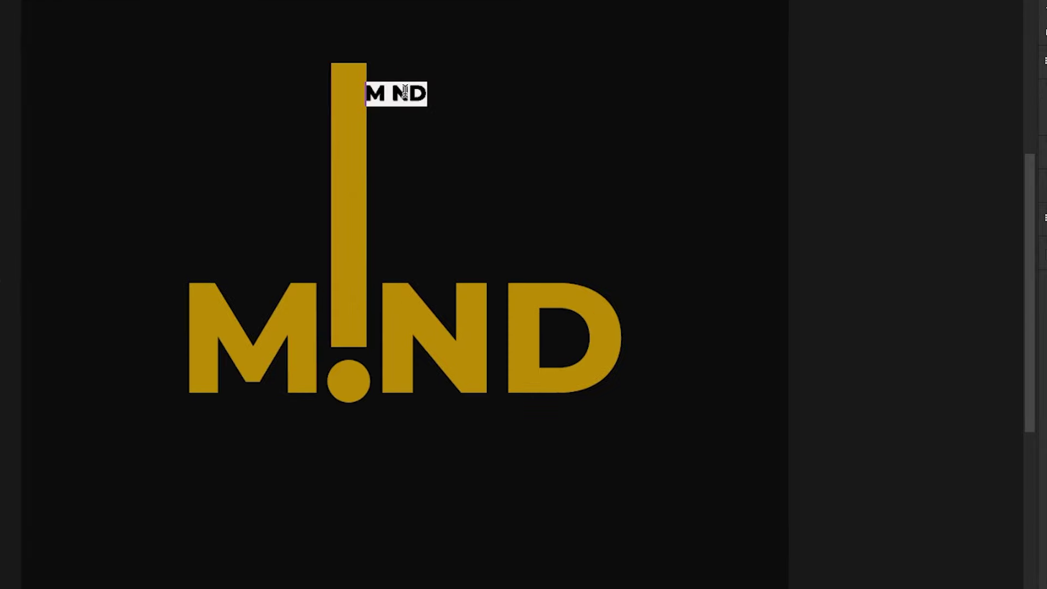
left_click(445, 160)
key("BackSpace")
key("BackSpace")
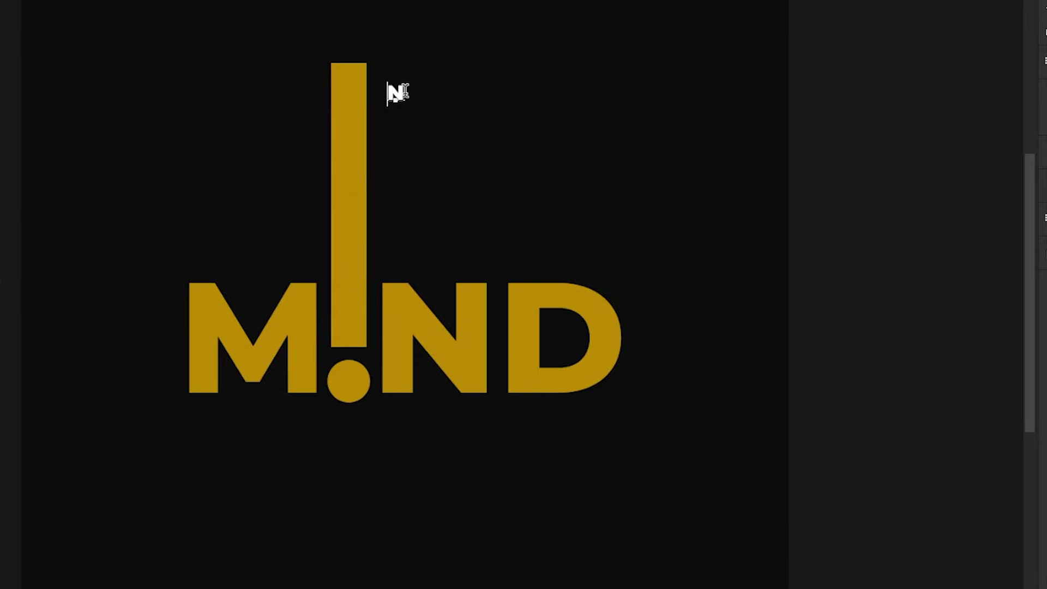
type("VER")
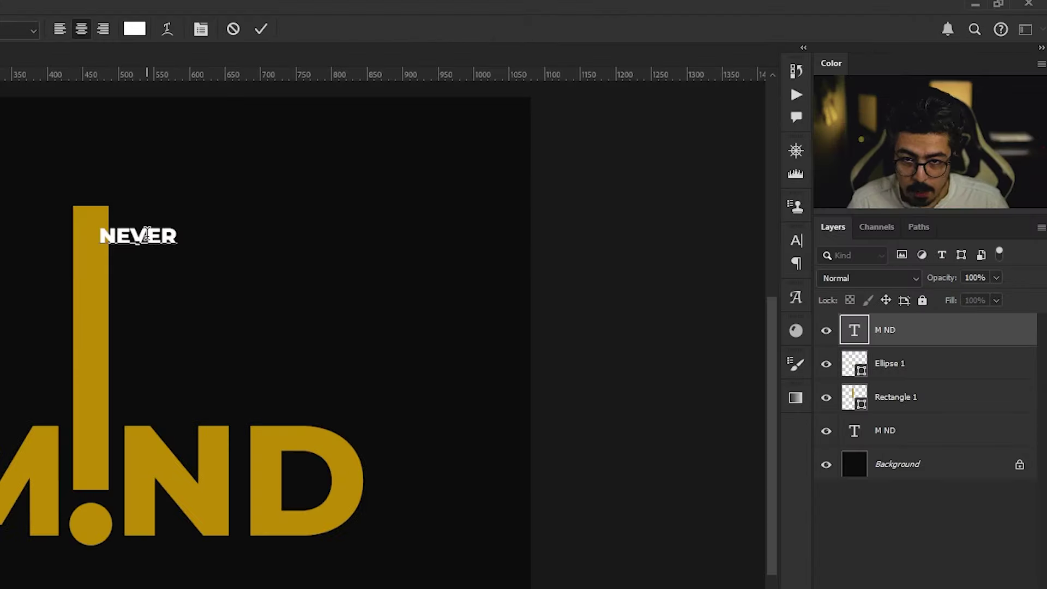
key("ctrl+Return")
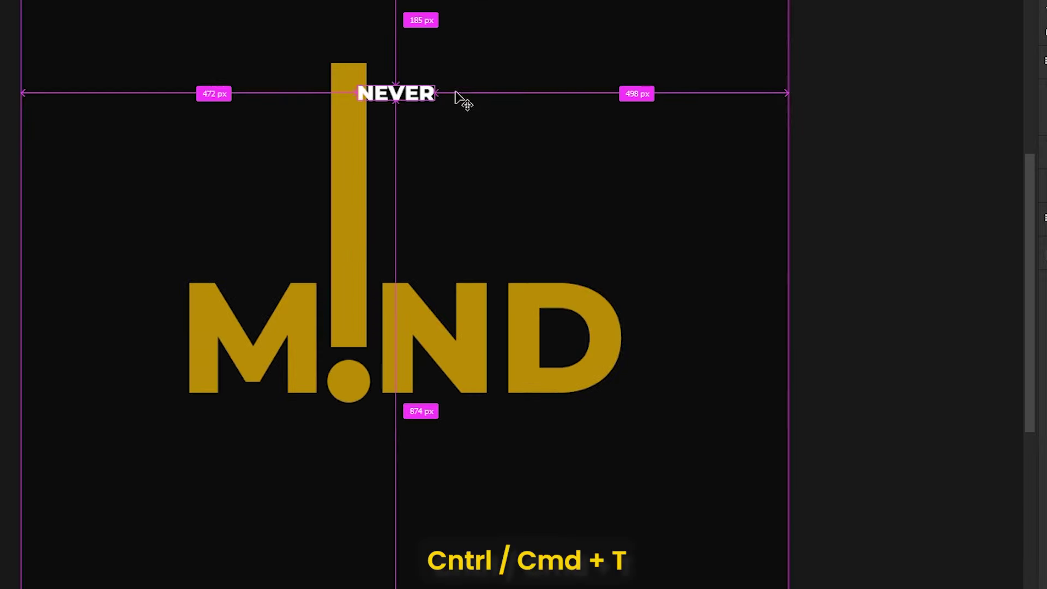
Step: Rotate the NEVER text 90° clockwise and place it inside the bar's upper end, at about X 461 px and Y 222 px
key("ctrl+t")
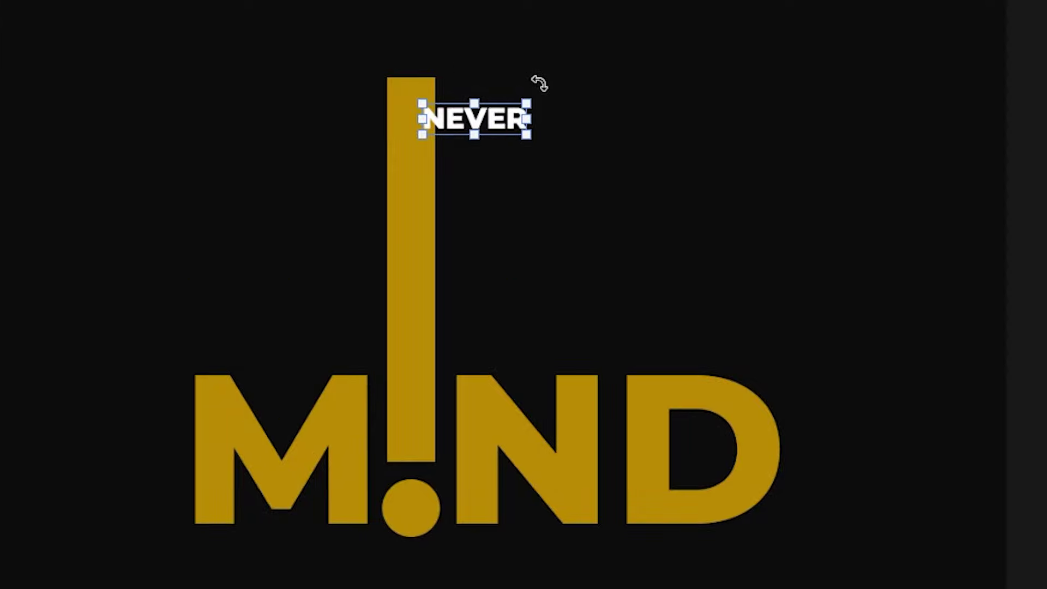
left_click_drag(539, 83, 528, 217)
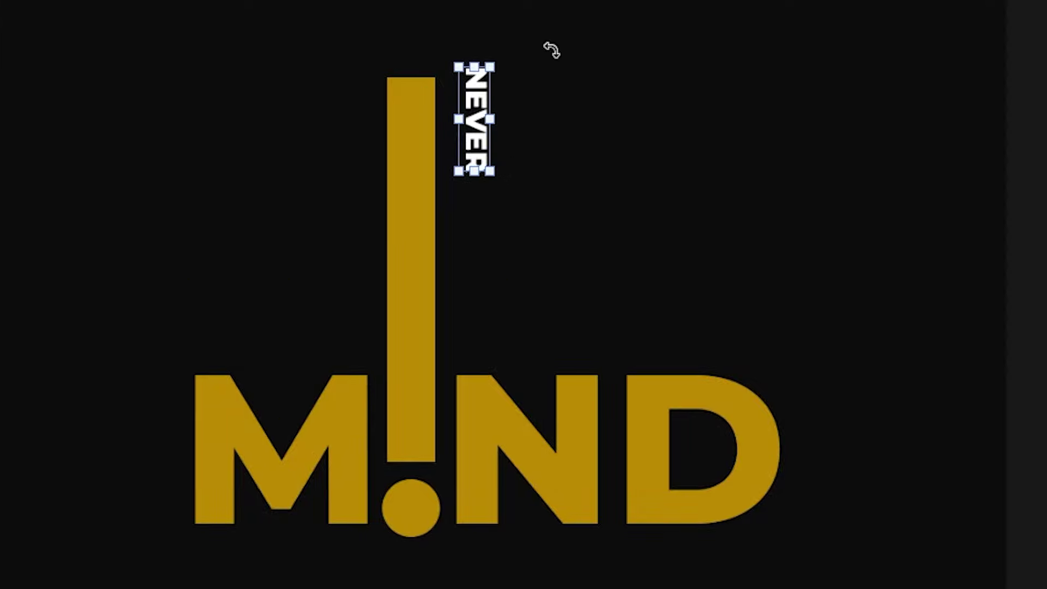
left_click_drag(468, 125, 407, 147)
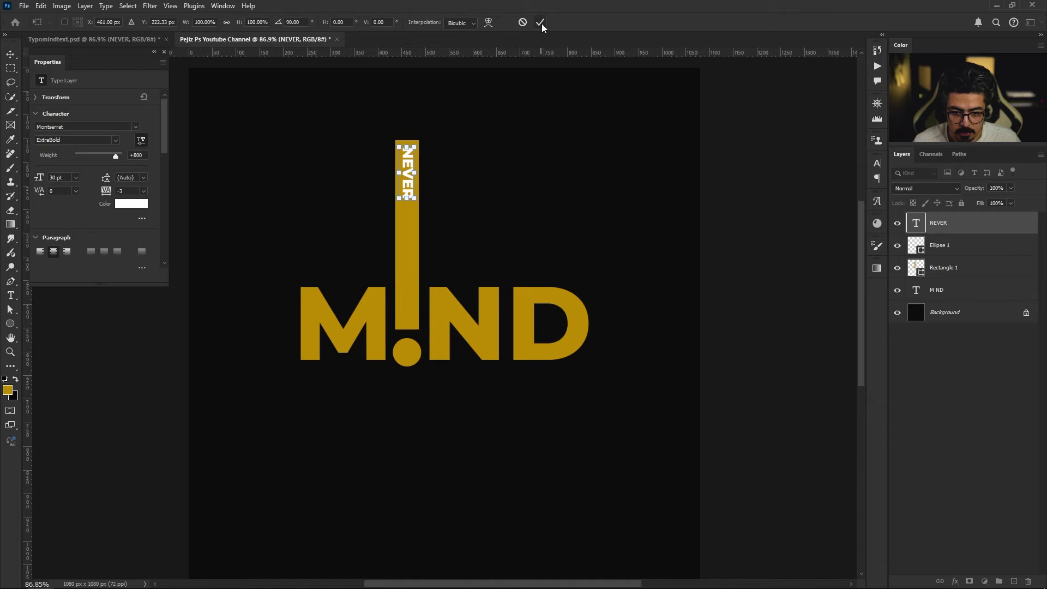
left_click(540, 22)
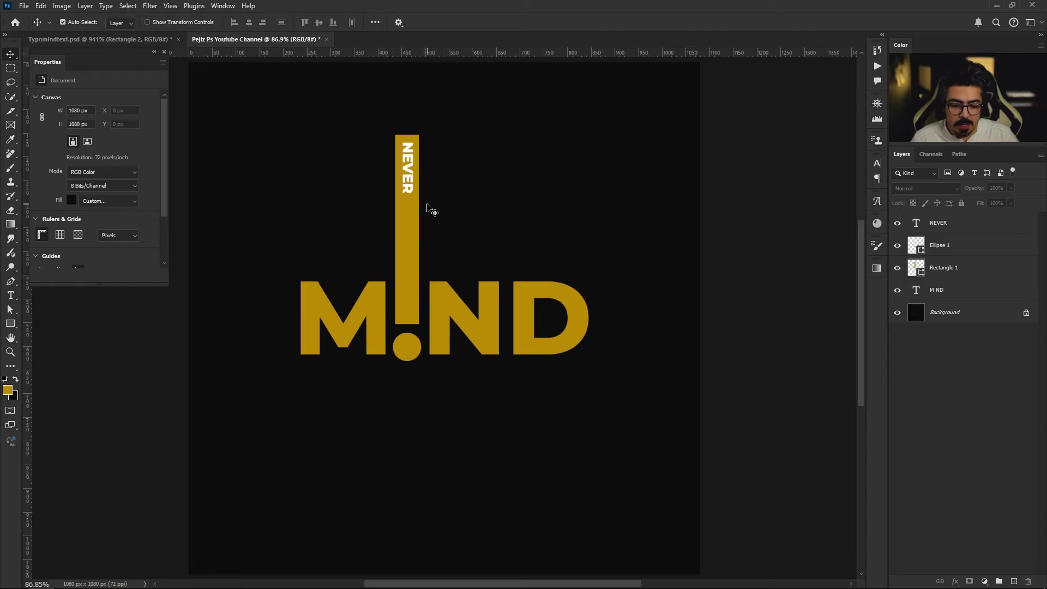
Step: With the NEVER layer selected, set up the Rectangle Tool in Shape mode with a white fill and no stroke
scroll(391, 210, "up", 3)
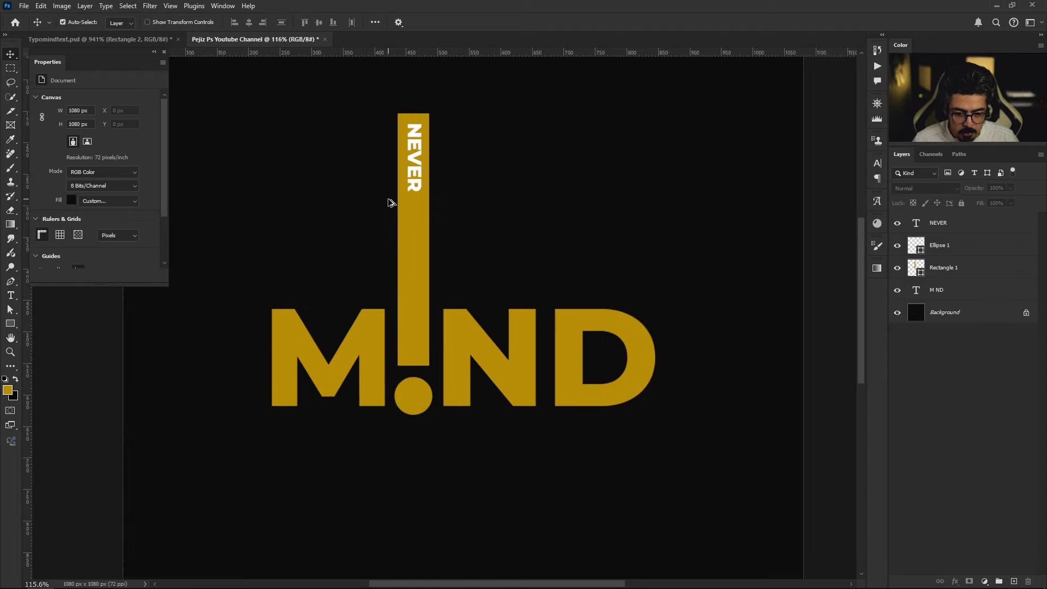
scroll(393, 208, "up", 3)
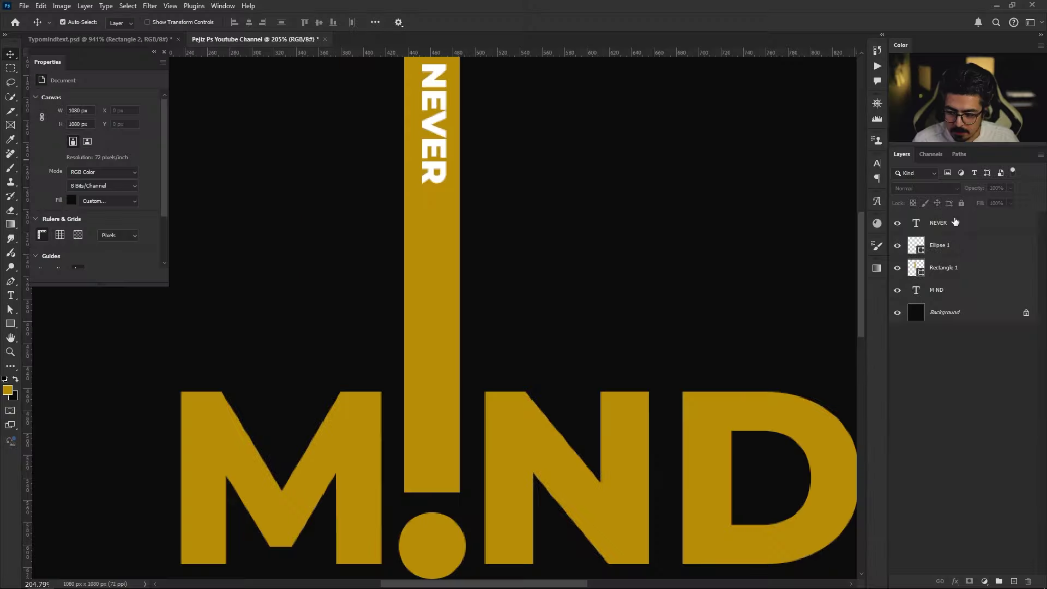
left_click(955, 223)
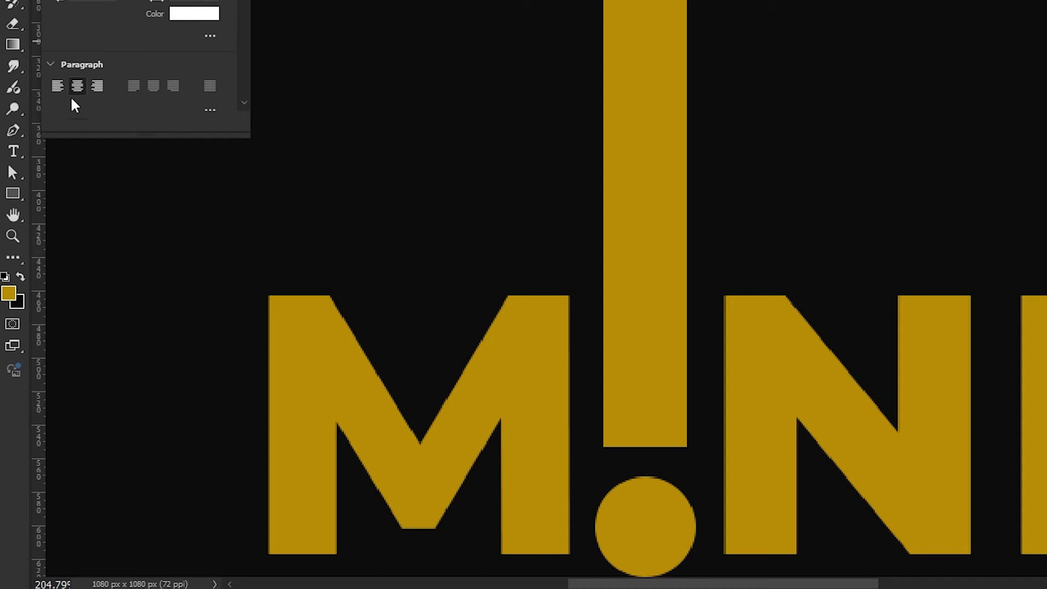
right_click(13, 193)
left_click(71, 192)
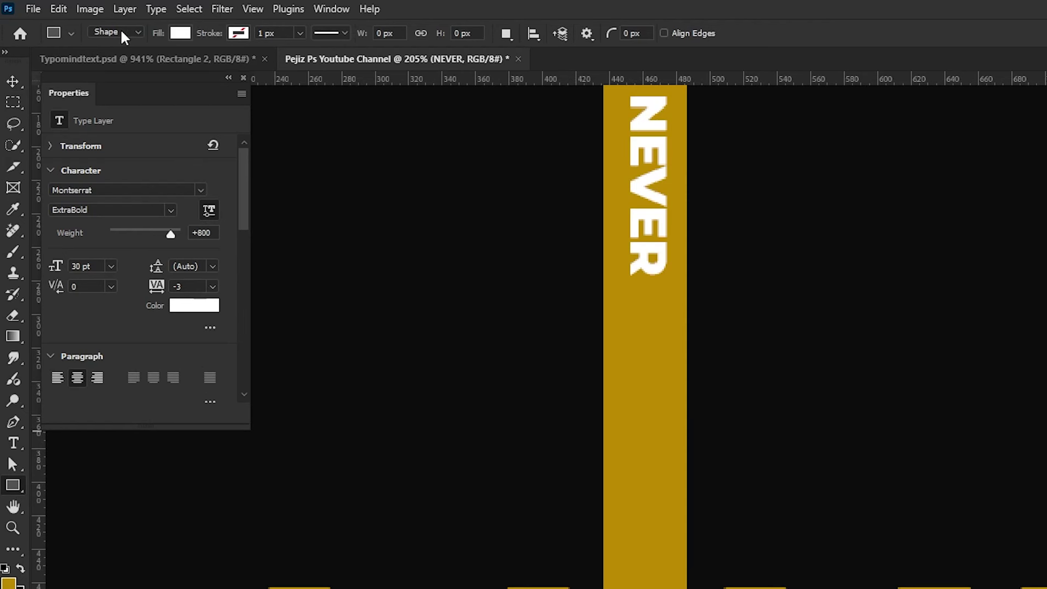
left_click(117, 31)
left_click(179, 33)
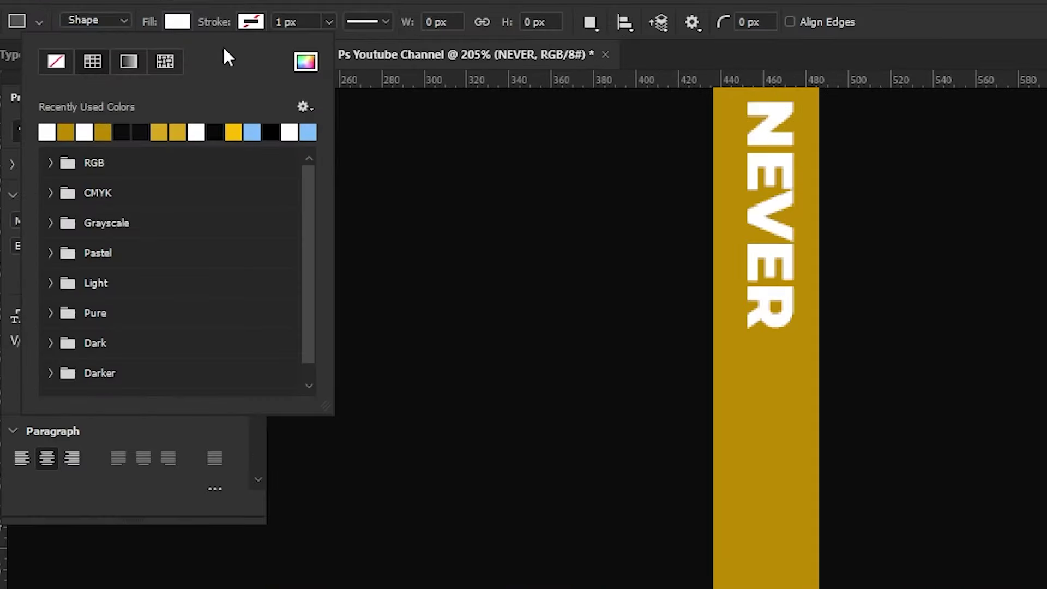
Step: Draw a thin white vertical rectangle about 3 × 239 px inside the gold bar, starting at the end of NEVER
scroll(754, 347, "up", 2)
scroll(765, 311, "down", 2)
left_click_drag(763, 262, 773, 547)
left_click_drag(435, 428, 433, 538)
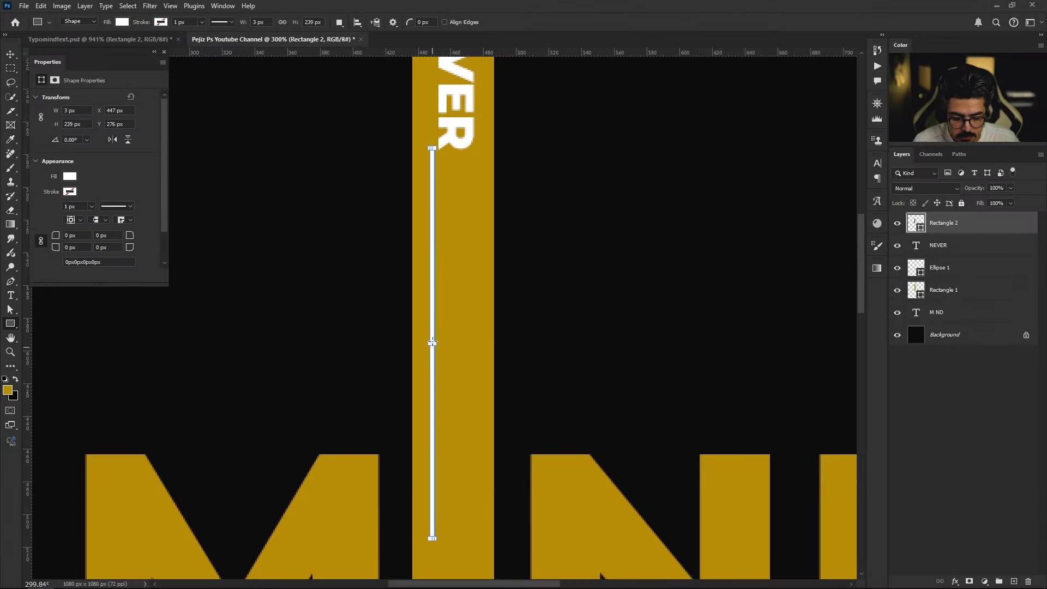
Step: Shift the thin white line to about X 452 px and extend it to the bar's bottom edge, about 278 px tall
key("v")
scroll(436, 164, "up", 6)
scroll(459, 388, "down", 5)
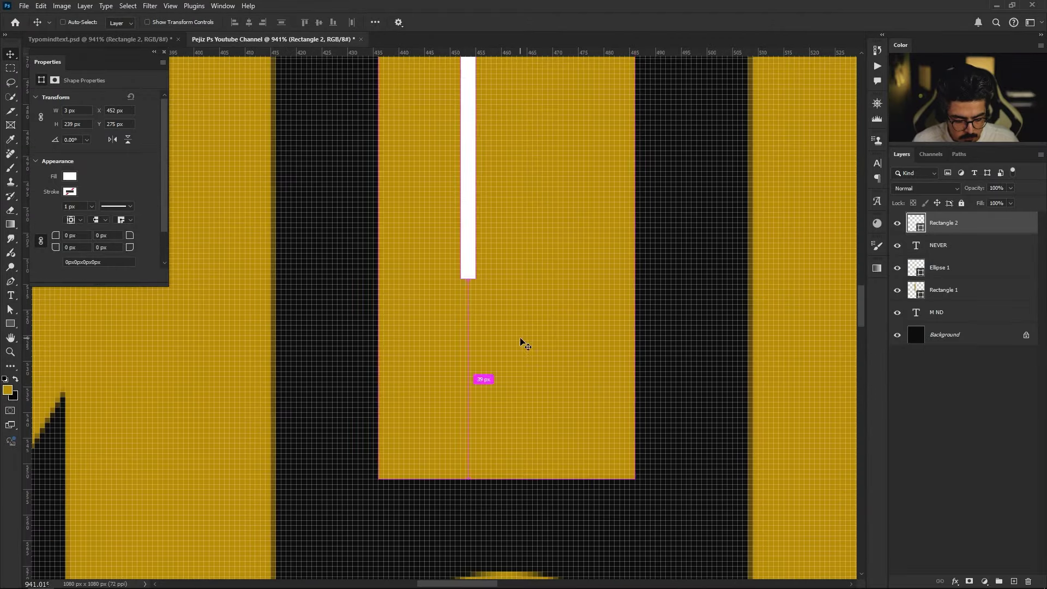
left_click_drag(467, 277, 467, 480)
key("ctrl+0")
left_click(649, 185)
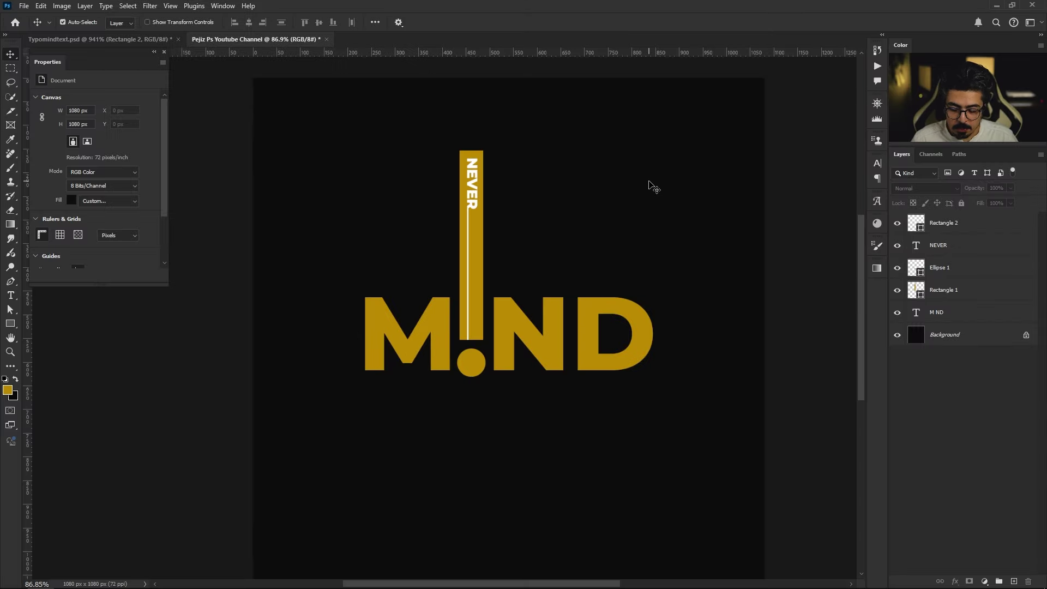
Step: Select the thin white line and the NEVER text together and nudge them 11 px left, putting the line at X 441 px
left_click(948, 224)
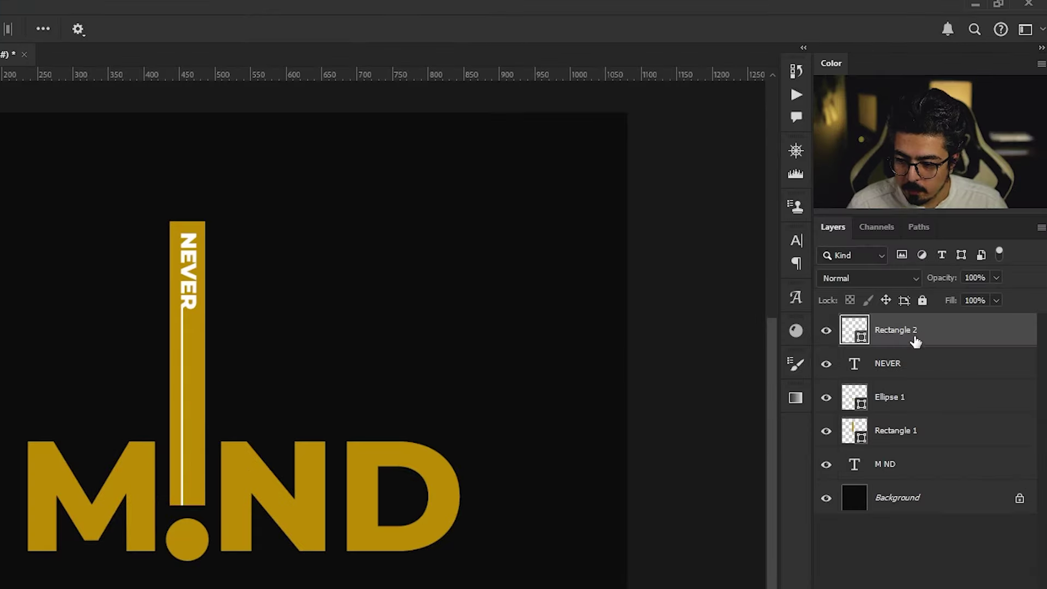
left_click(919, 373, "shift")
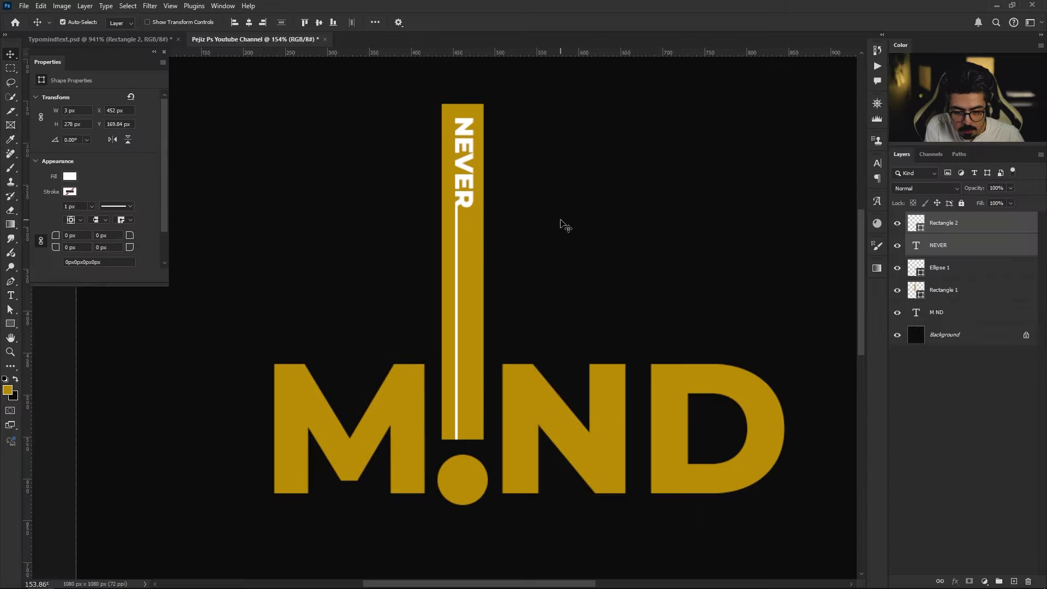
key("Left")
key("Left")
key("Left")
key("Left")
key("Left")
key("Left")
key("Left")
key("Left")
key("Left")
key("Left")
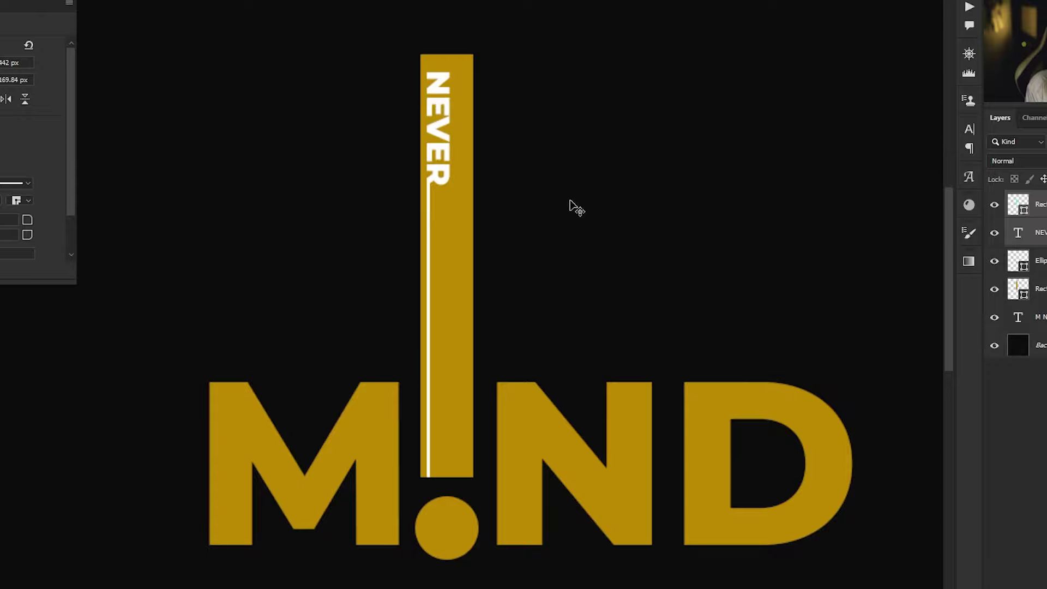
key("Left")
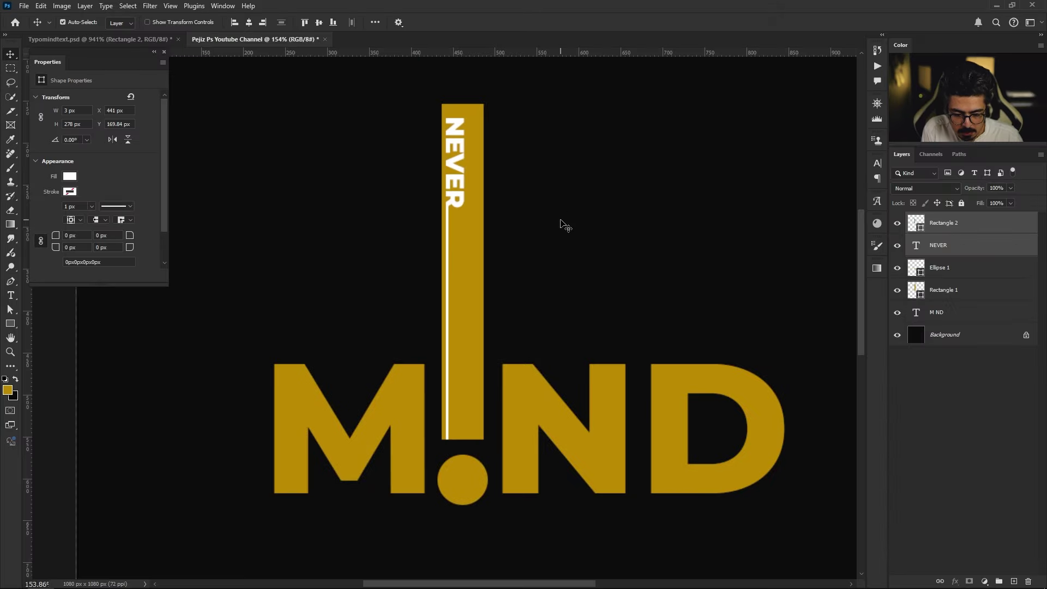
key("ctrl+0")
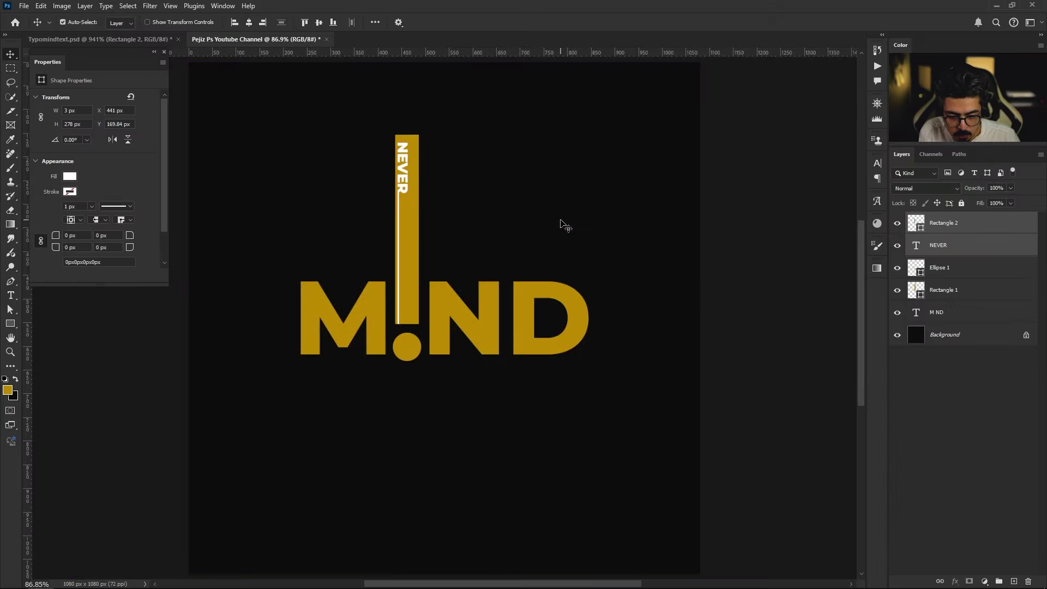
Step: Duplicate the large gold M ND text layer and convert the copy to a shape
key("alt+bracketleft")
key("alt+bracketleft")
key("alt+bracketleft")
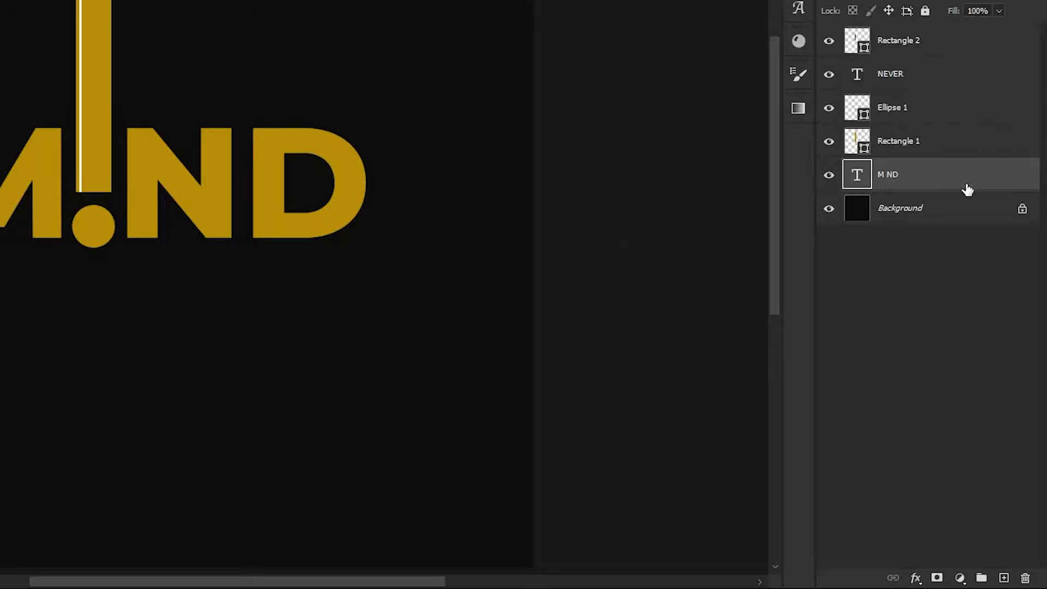
key("ctrl+j")
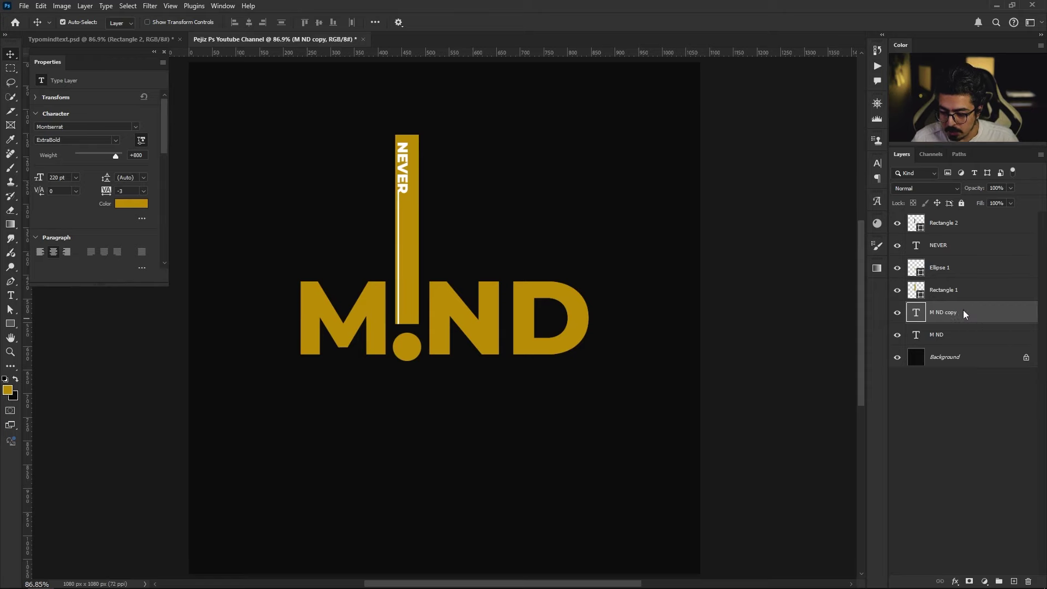
right_click(872, 586)
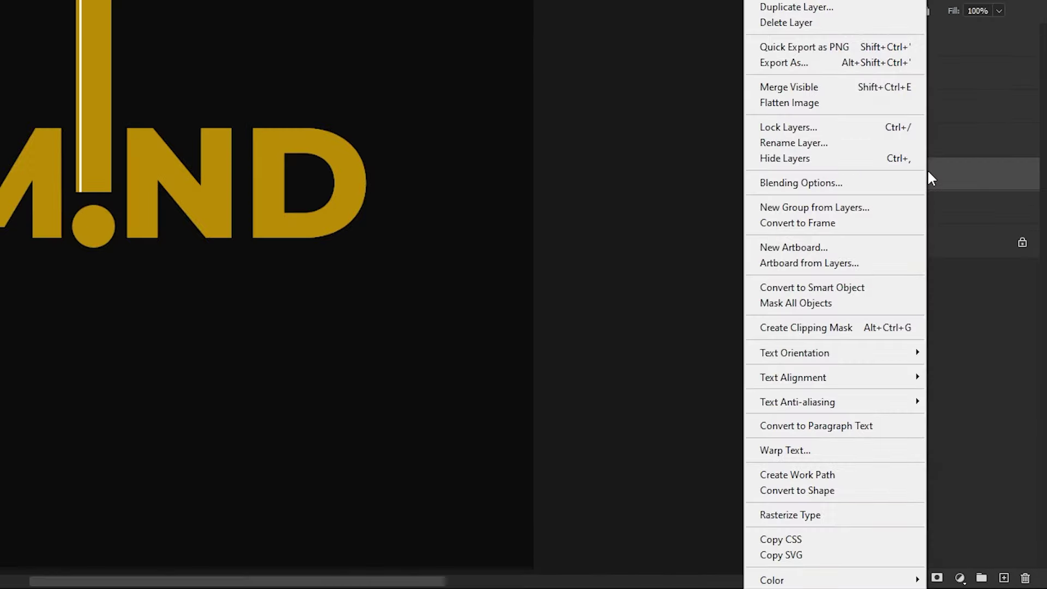
left_click(819, 490)
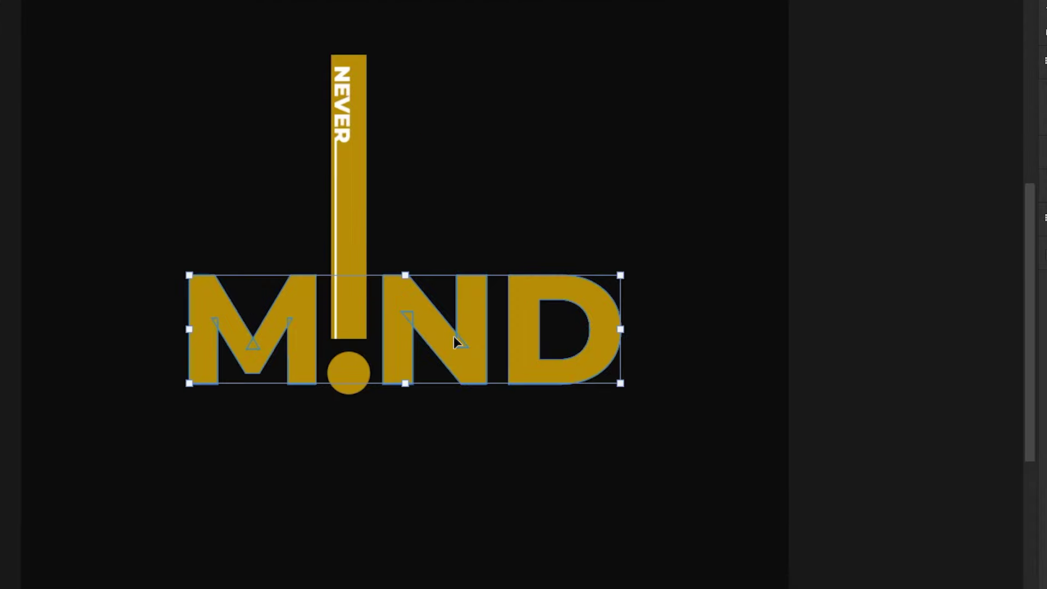
Step: Move the M ND copy directly above the gold MIND and give it no fill and a 1 px white stroke
left_click_drag(478, 325, 456, 215)
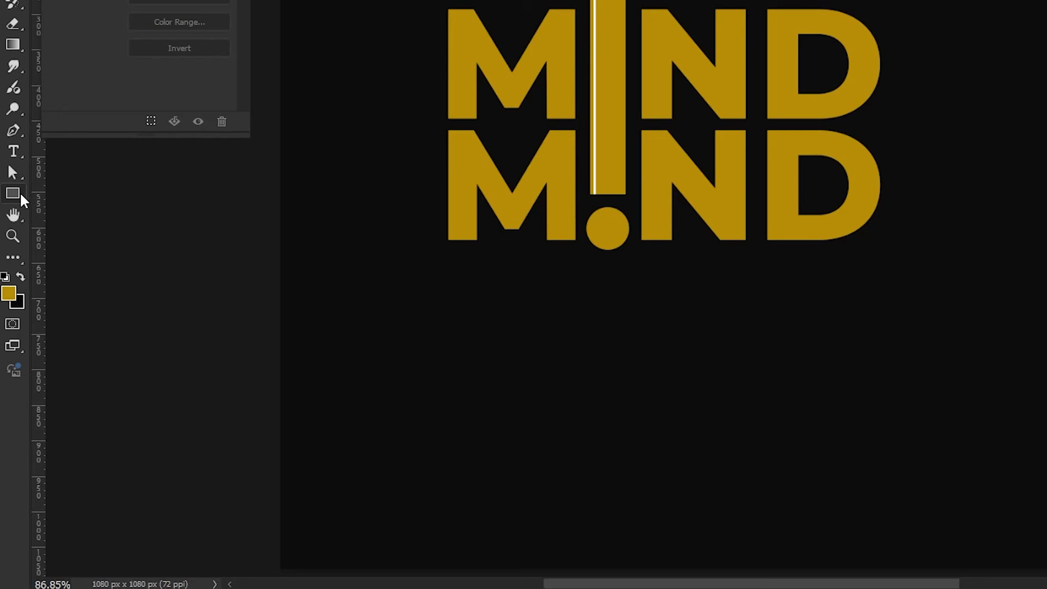
right_click(9, 323)
left_click(68, 195)
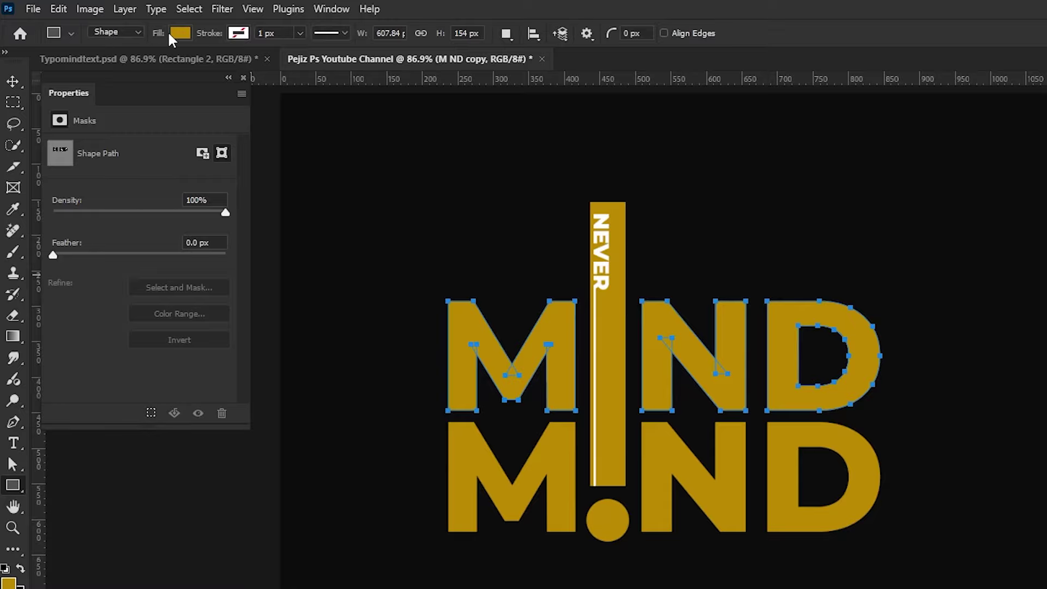
left_click(175, 33)
left_click(85, 65)
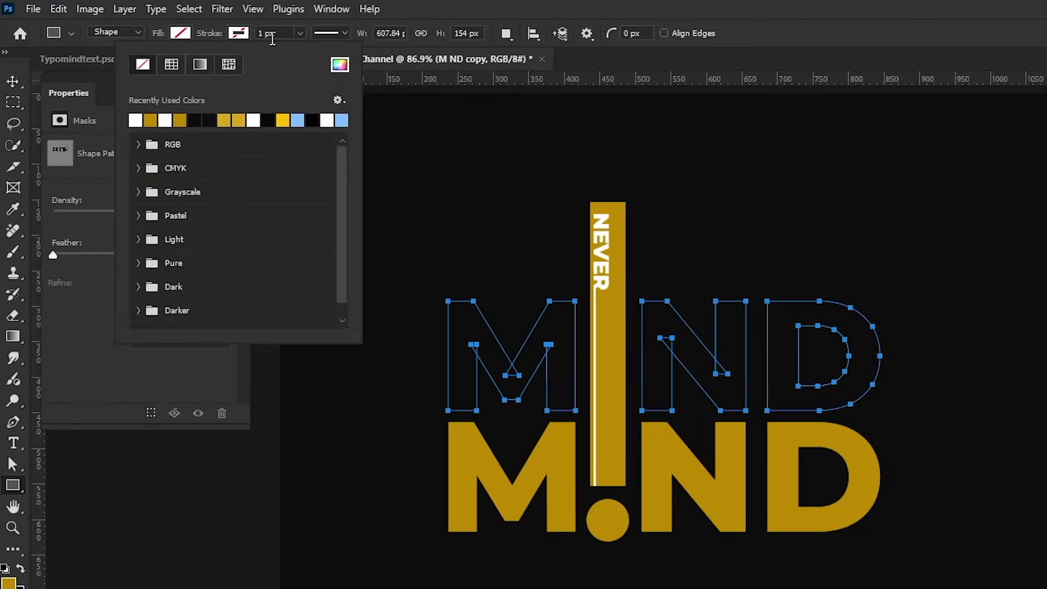
left_click(141, 119)
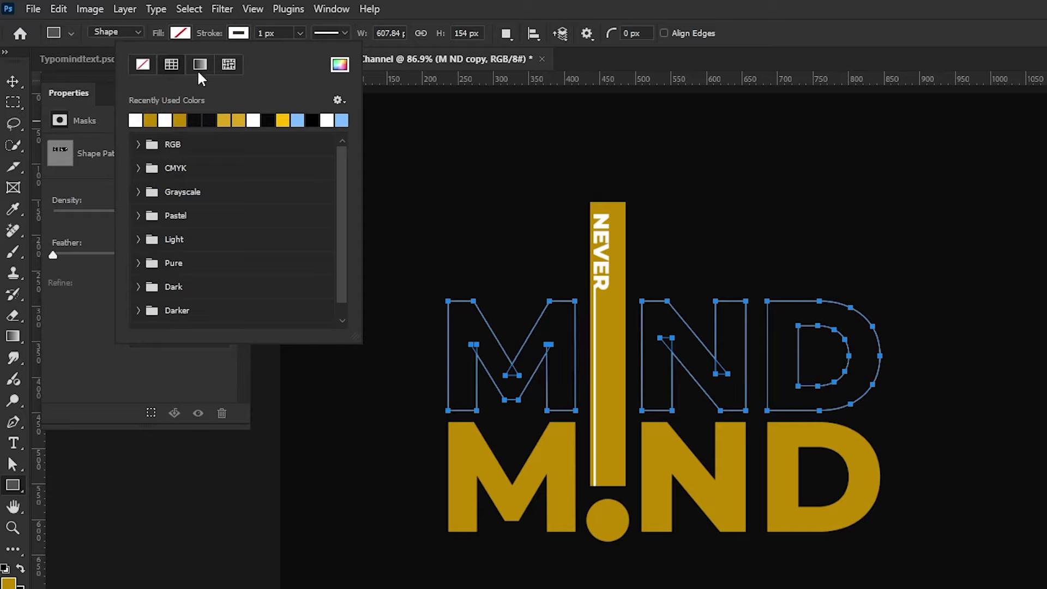
left_click(258, 33)
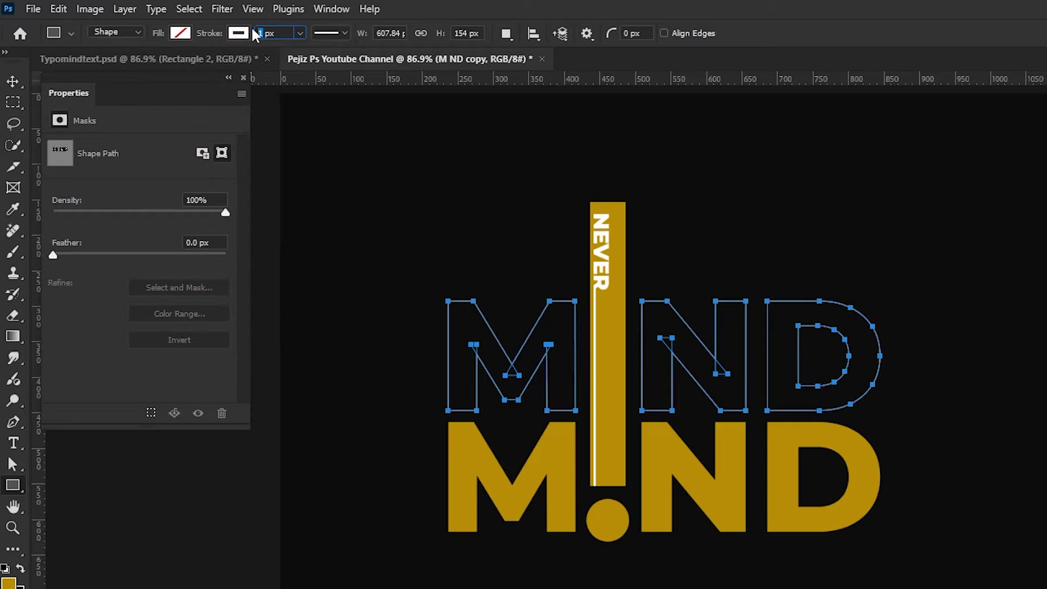
left_click(13, 81)
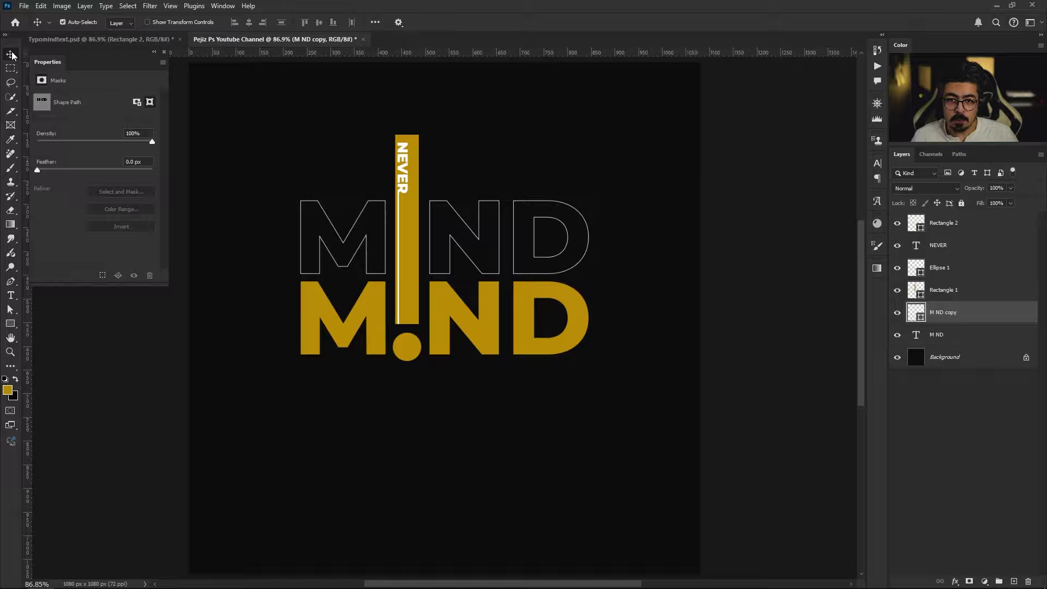
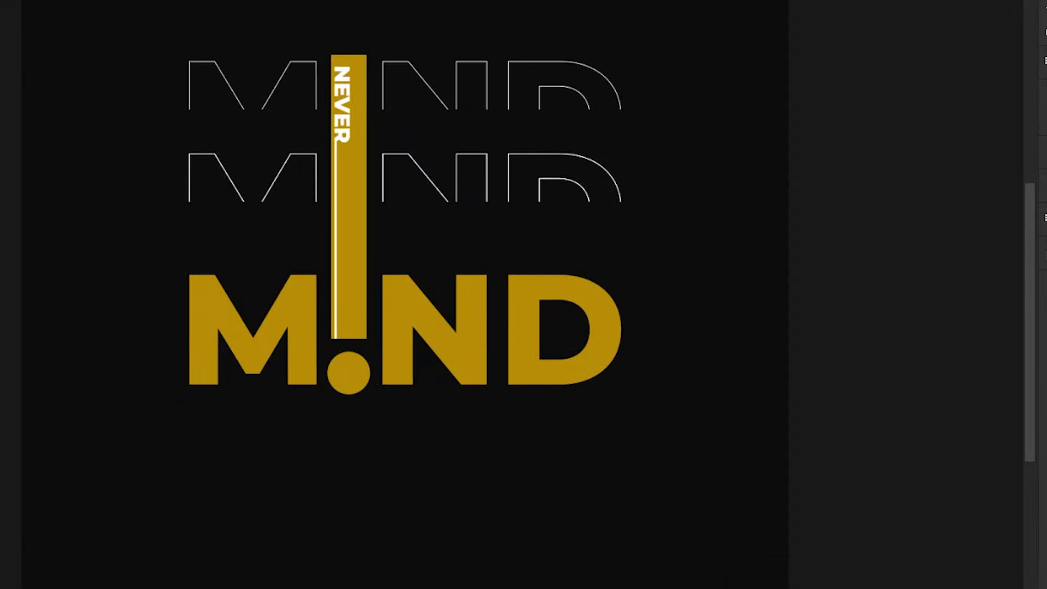
Step: Move the middle outlined copy up until its top edge meets the cut lower edge of the top outlined copy
key("shift+Up")
key("shift+Up")
key("shift+Up")
key("shift+Up")
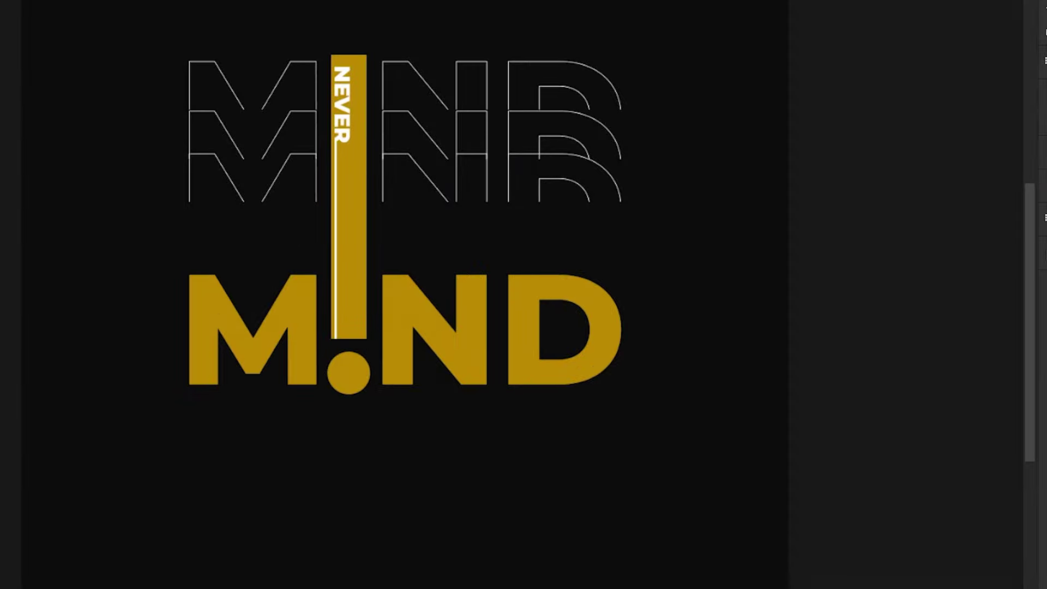
Step: Lower the bottom outlined copy until its cut edge sits just above the gold MIND, leaving a small gap
key("shift+Down")
key("shift+Down")
key("shift+Down")
key("shift+Down")
key("shift+Down")
key("shift+Down")
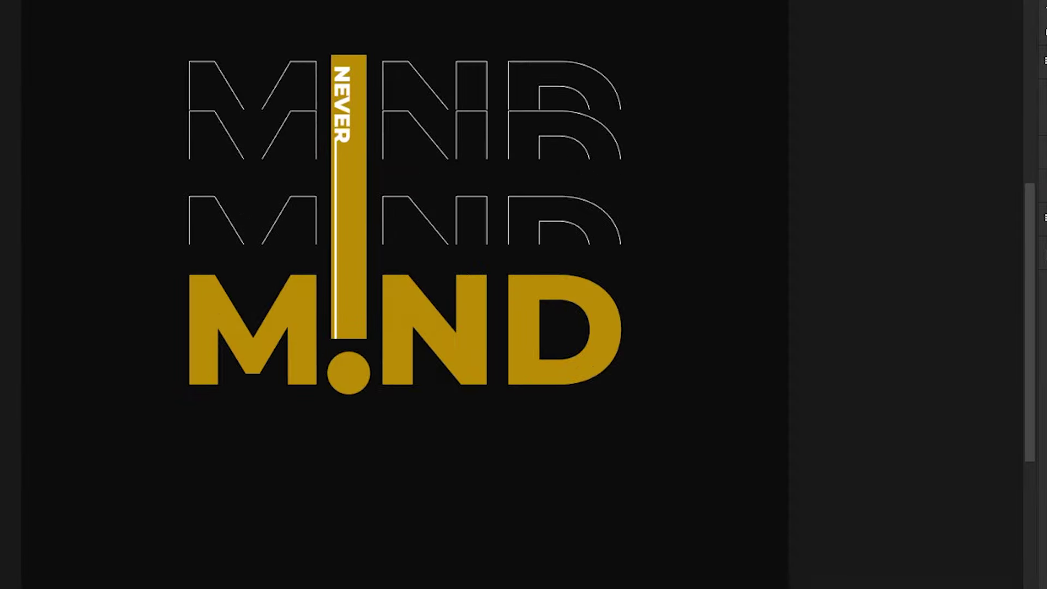
key("shift+Down")
key("shift+Down")
key("shift+Down")
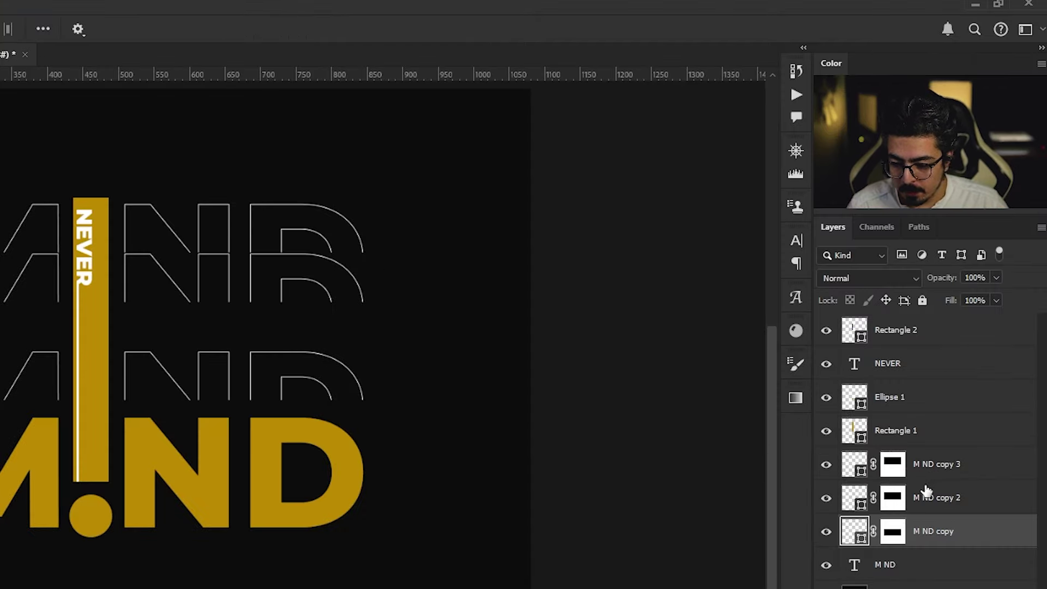
Step: Hide more of the M ND copy 2 outline's lower part by filling a marquee of about 728 × 146 px with black on its mask
left_click(897, 498)
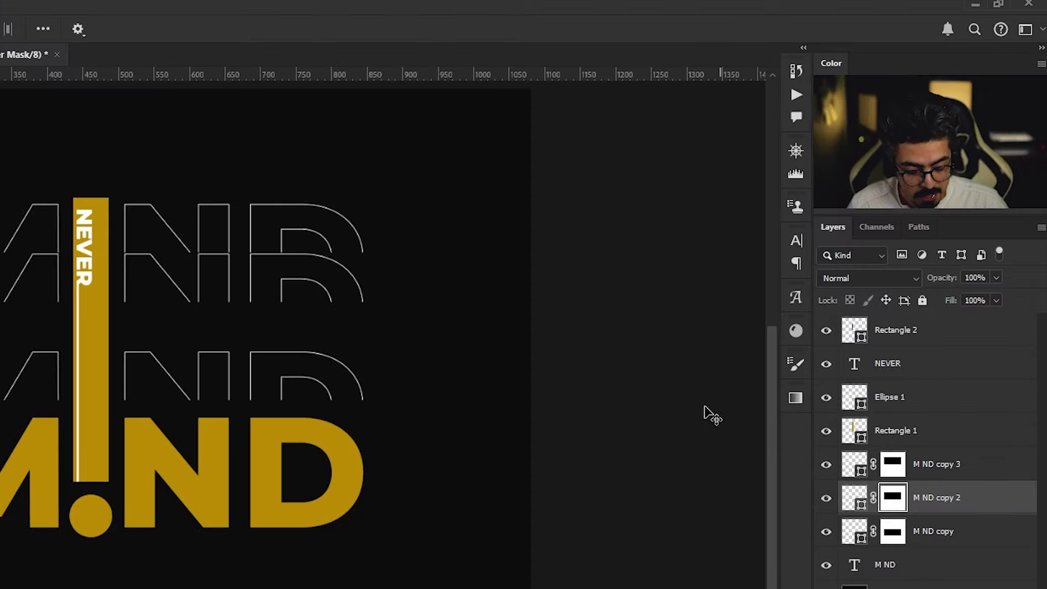
key("m")
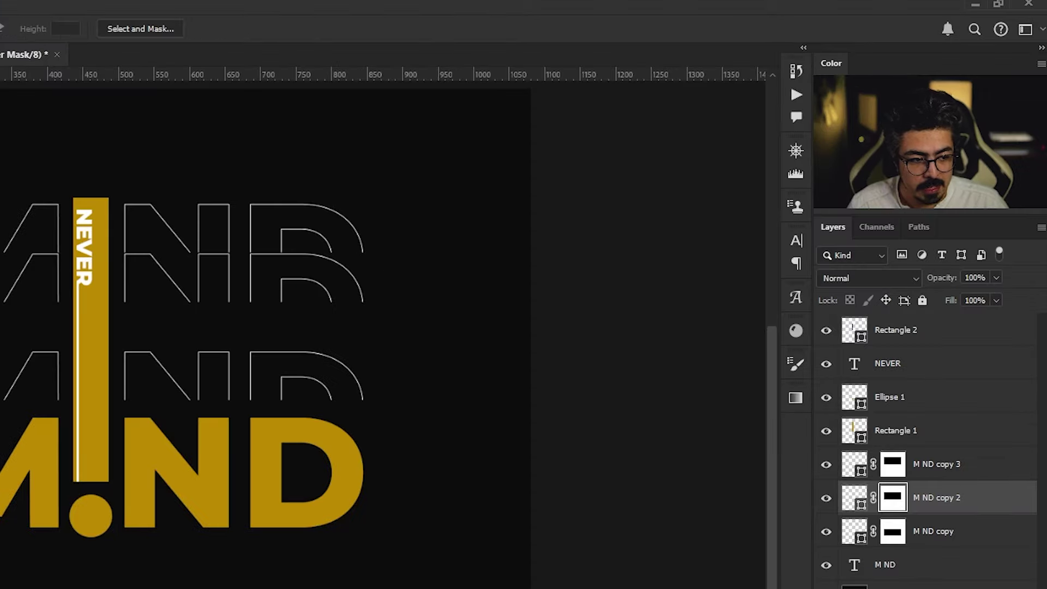
right_click(11, 69)
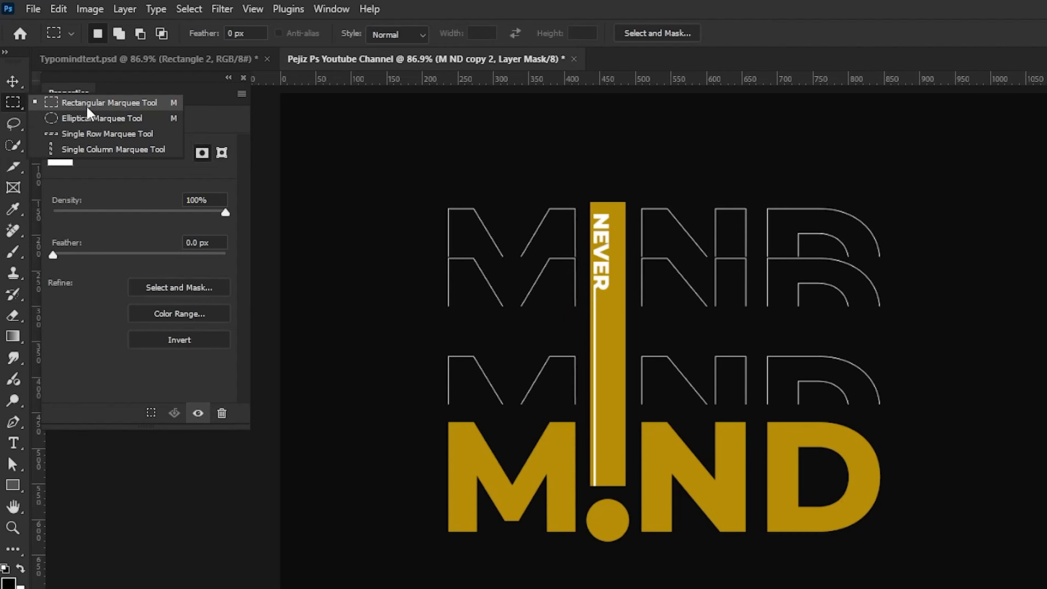
left_click(87, 105)
left_click_drag(398, 284, 921, 388)
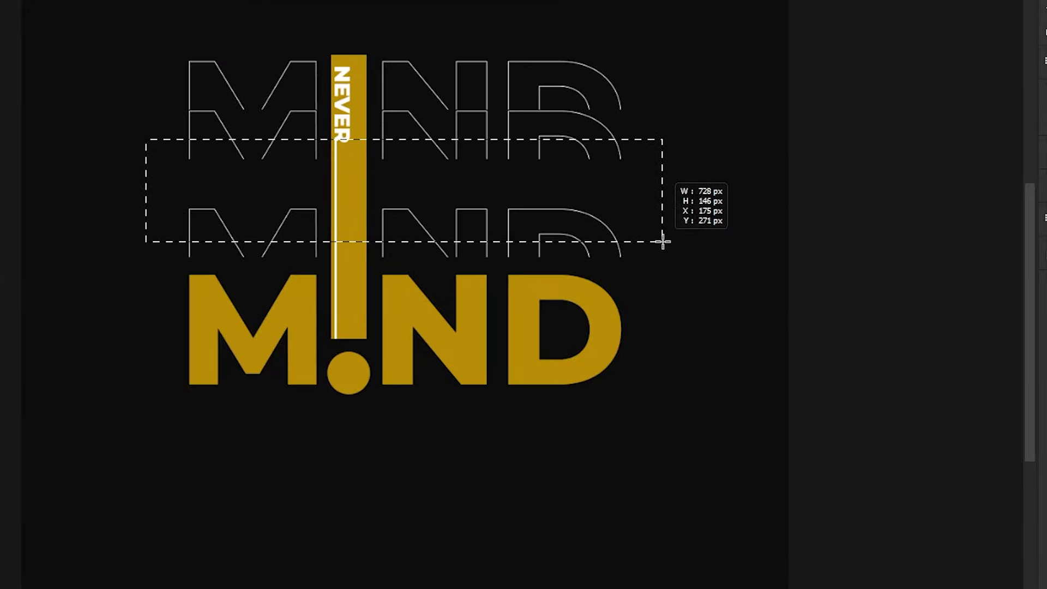
left_click_drag(663, 241, 664, 246)
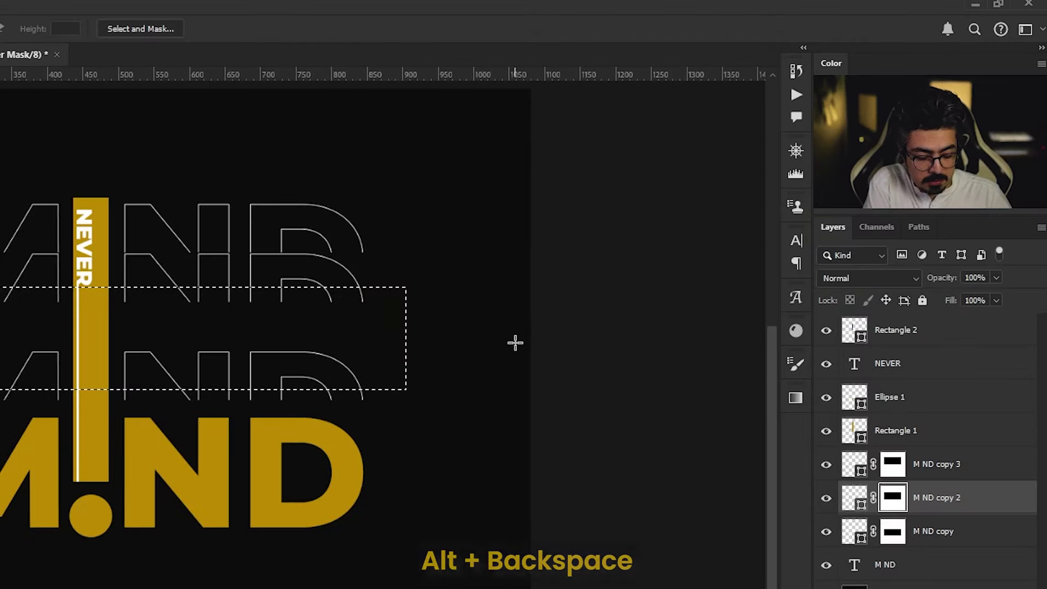
key("alt+BackSpace")
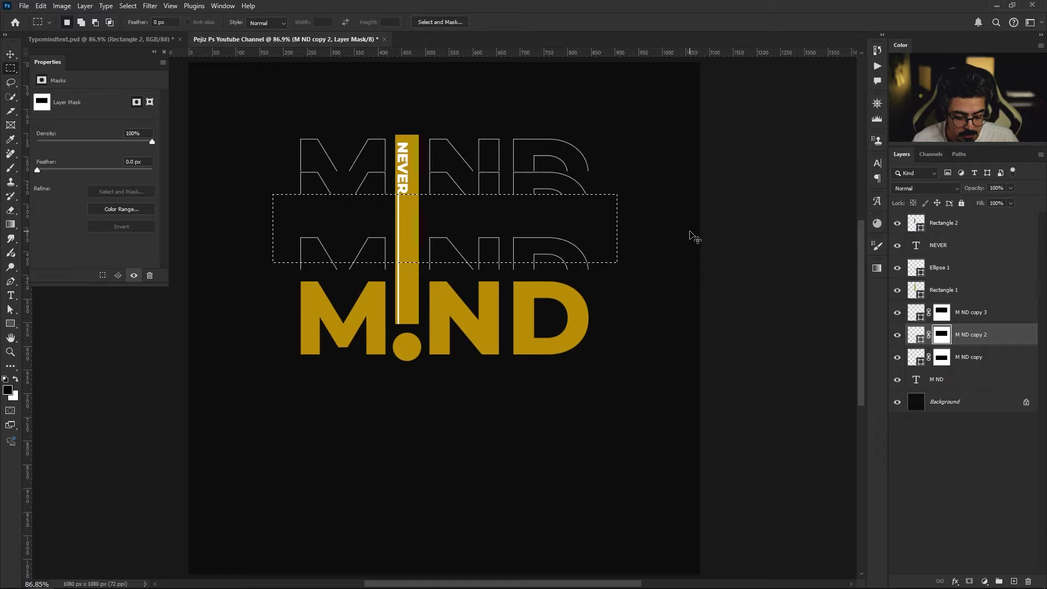
key("ctrl+d")
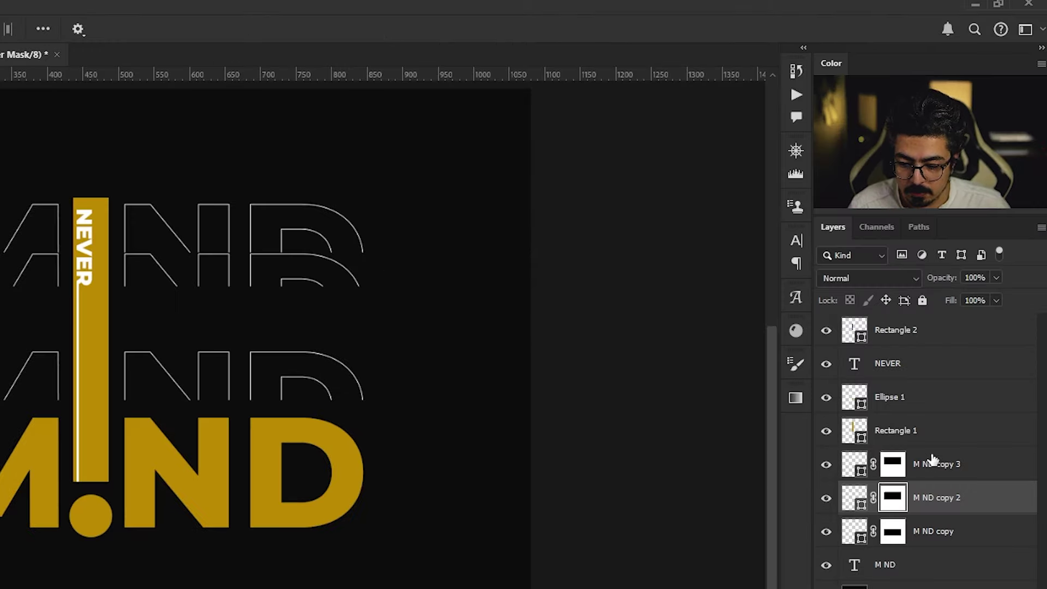
Step: On the M ND copy 3 mask, black out a wide rectangular area starting at about X 180, Y 192 px, leaving only the letters' upper edges
left_click(933, 461)
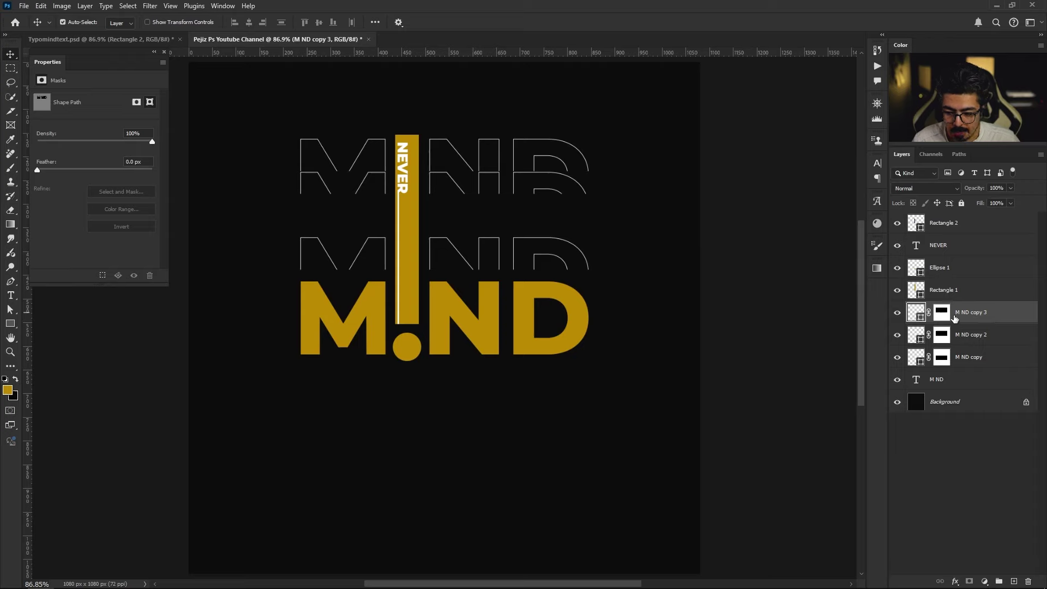
left_click(940, 316)
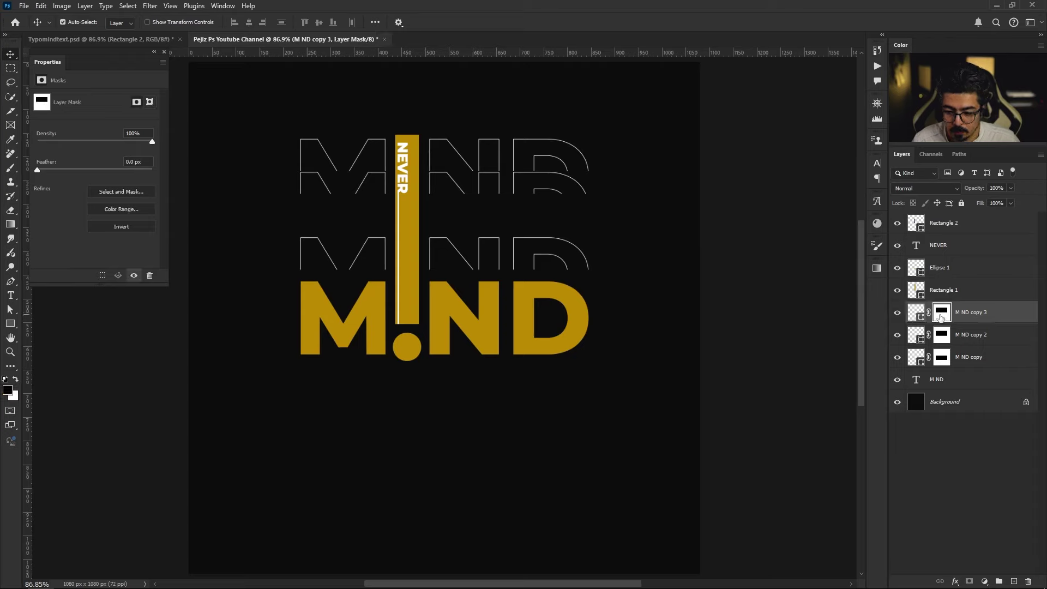
key("m")
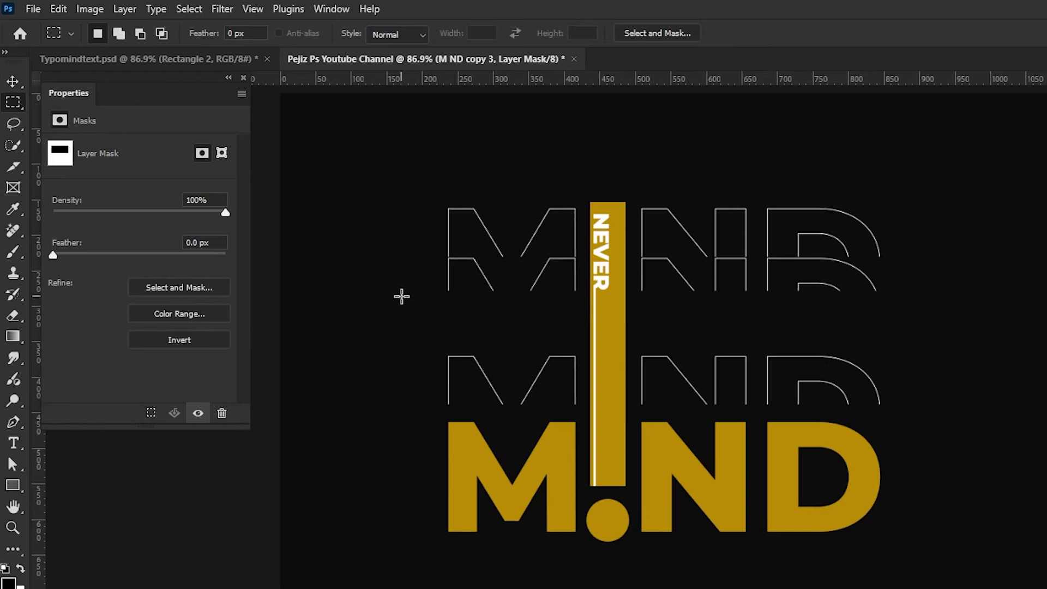
left_click_drag(407, 235, 948, 364)
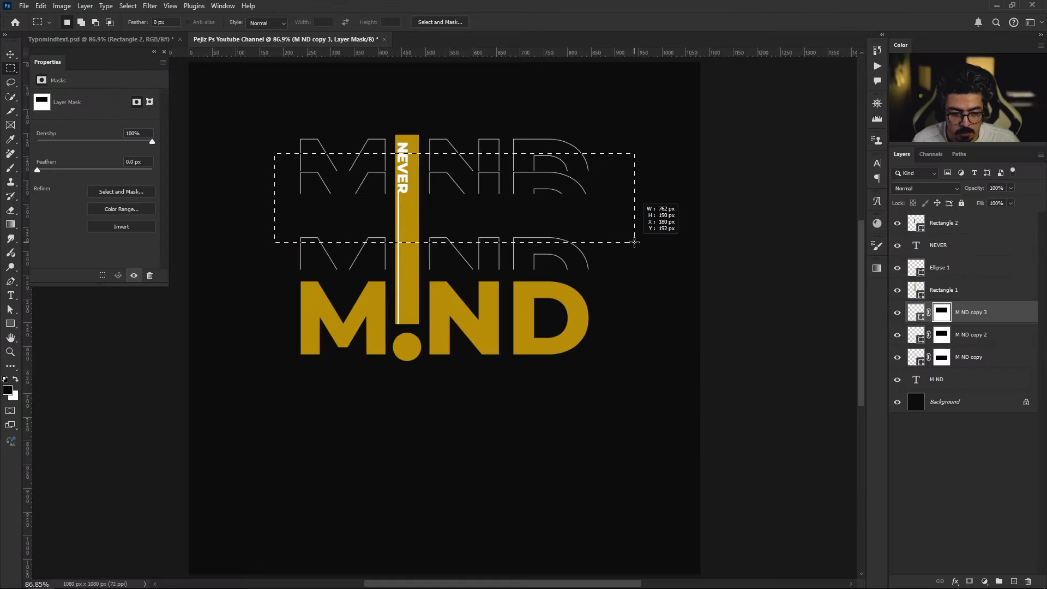
left_click_drag(634, 242, 642, 242)
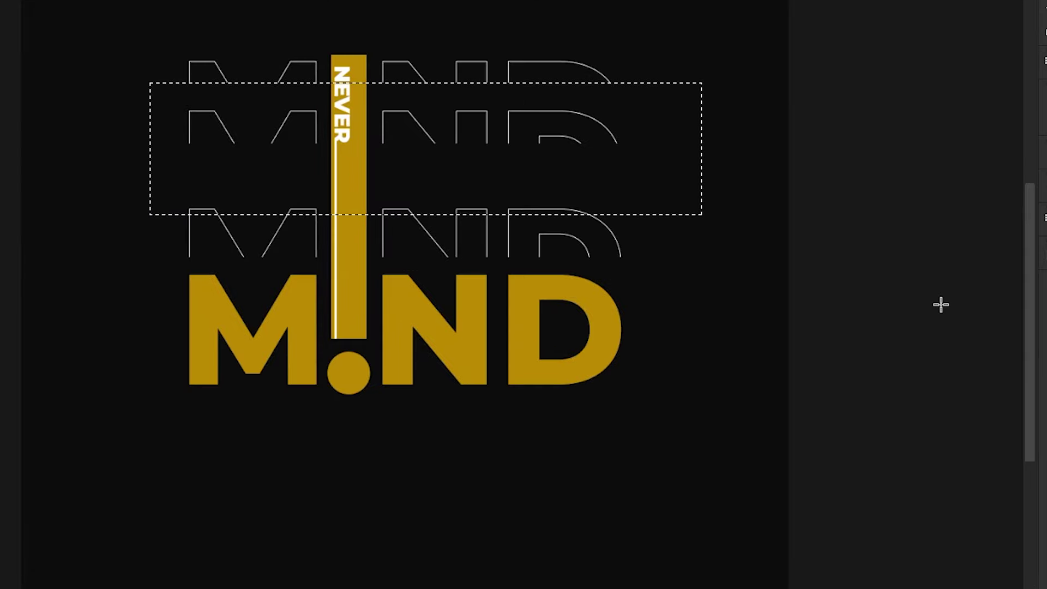
key("ctrl+d")
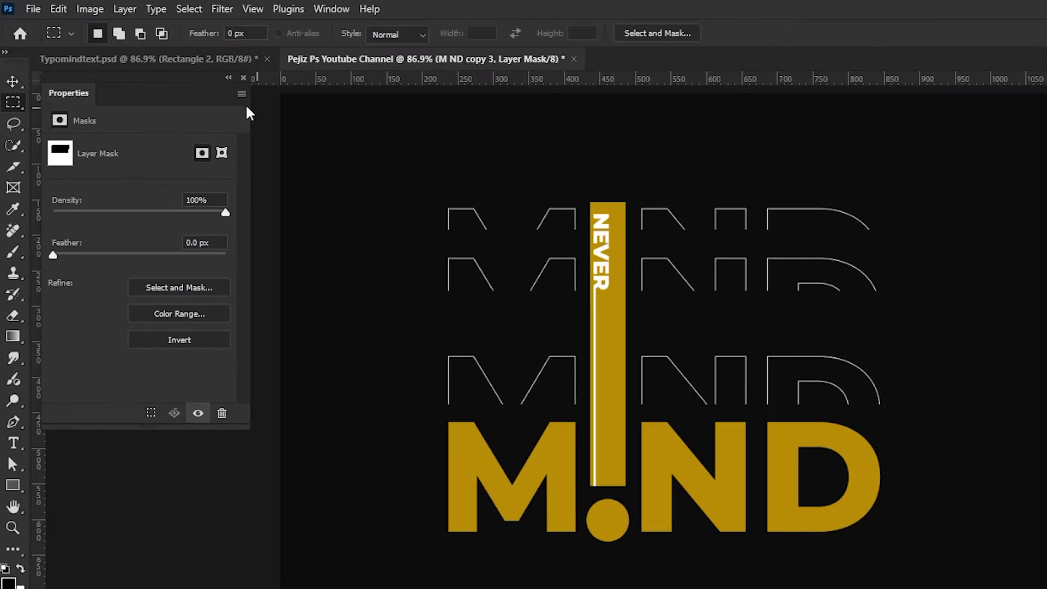
left_click(13, 82)
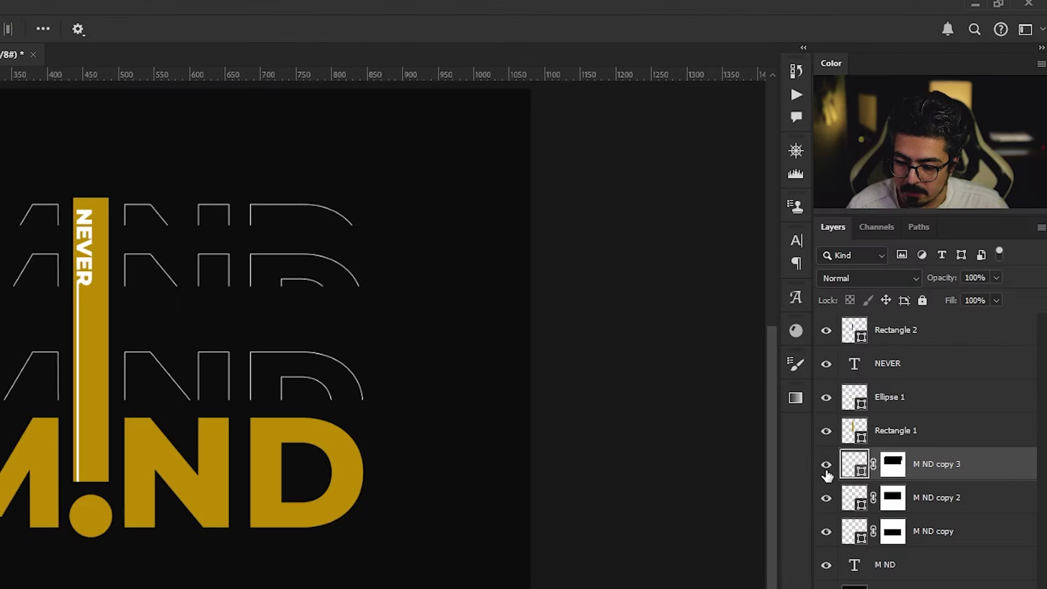
Step: Select the three masked outline layers and distribute them evenly in the vertical direction
left_click(897, 317)
left_click(826, 464)
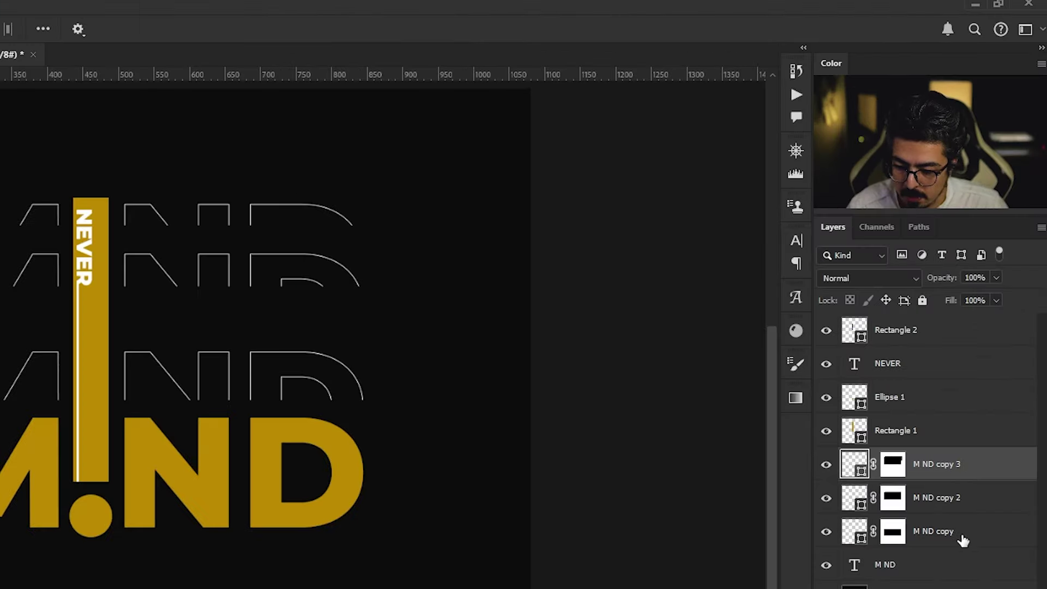
left_click(988, 363, "shift")
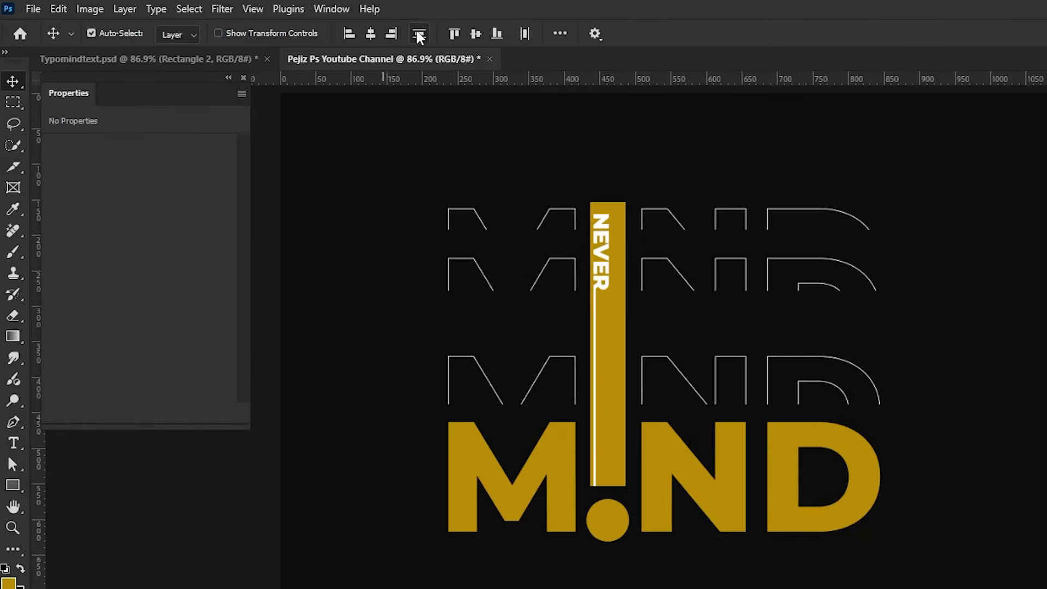
left_click(419, 32)
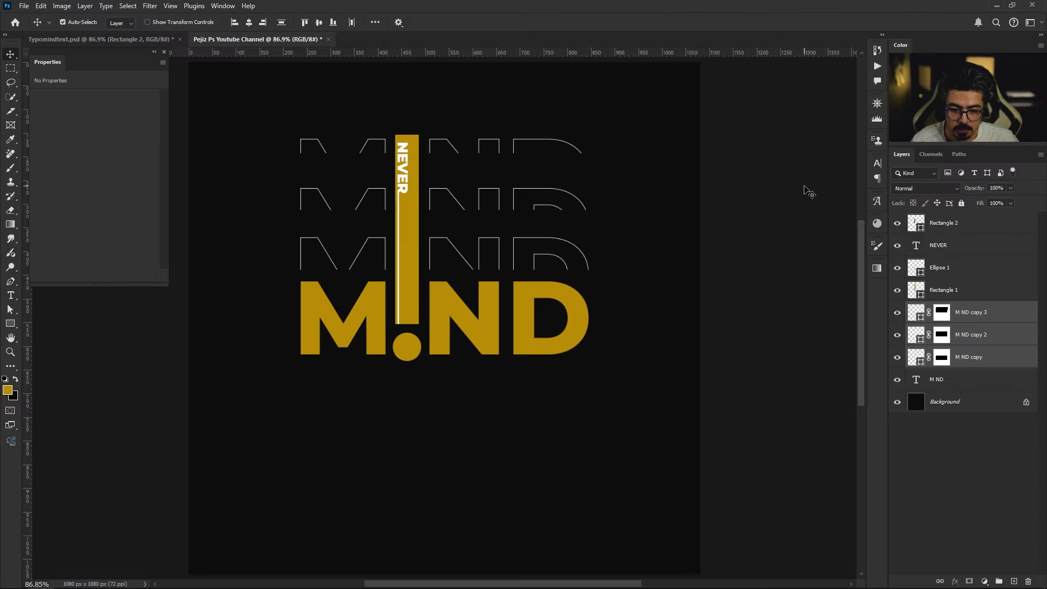
Step: Lower the top outlined copy about 50 px and distribute the three outline layers evenly in the vertical direction
left_click(385, 202)
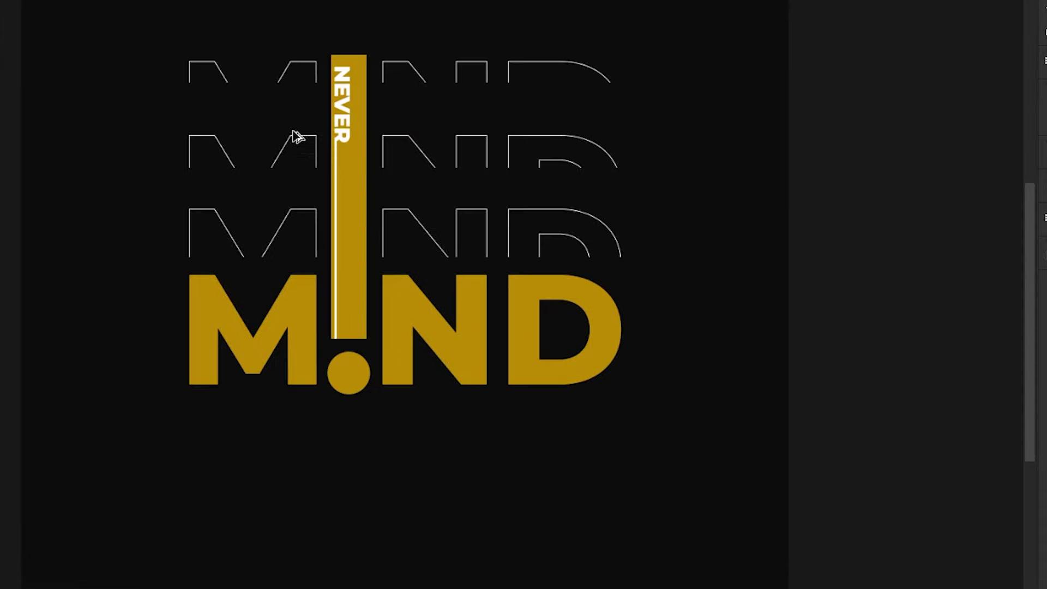
scroll(330, 89, "up", 5)
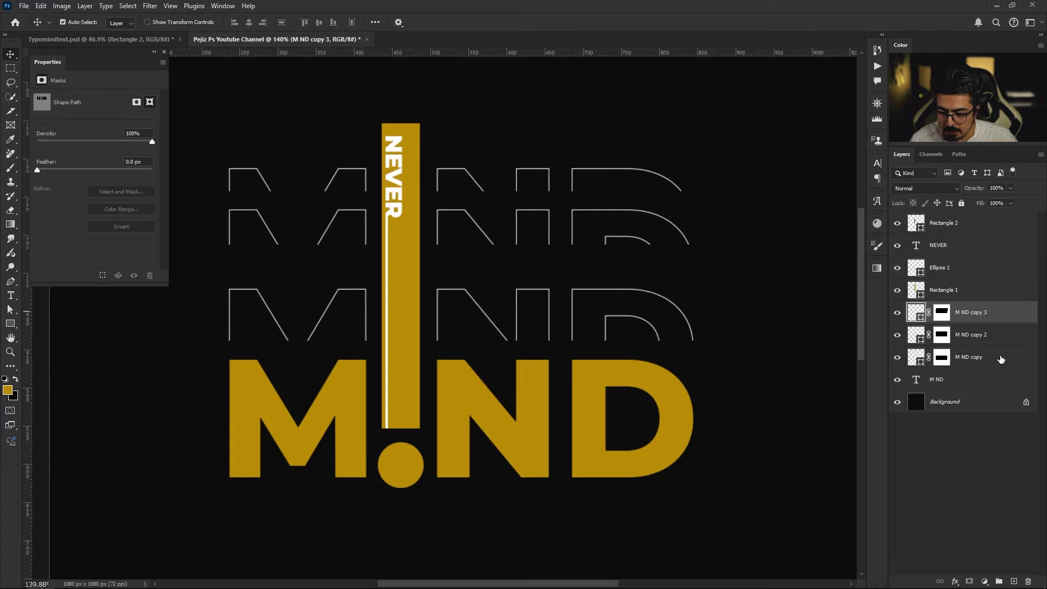
left_click(980, 358, "shift")
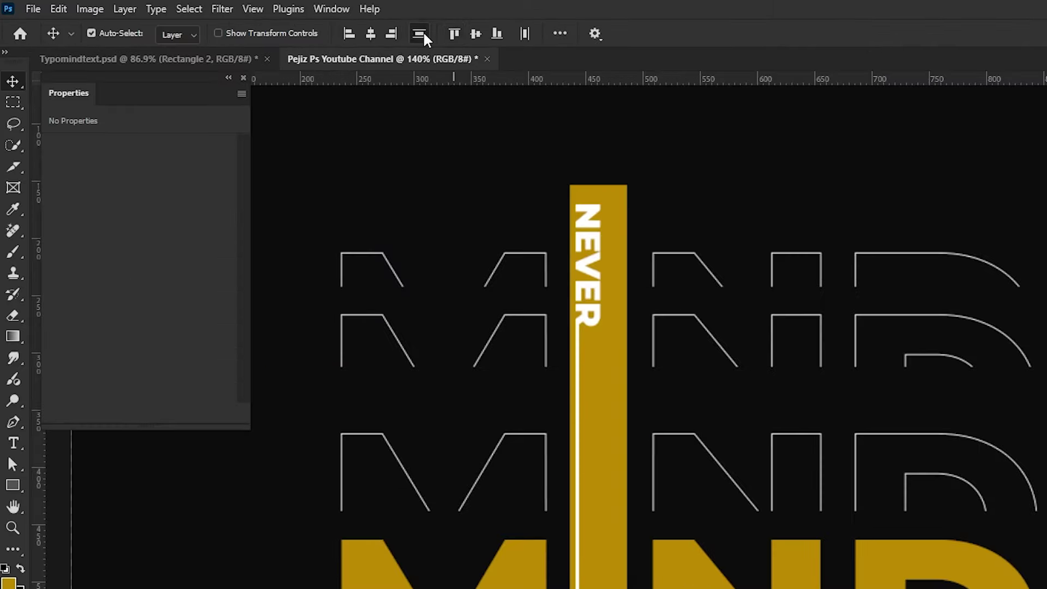
left_click(284, 21)
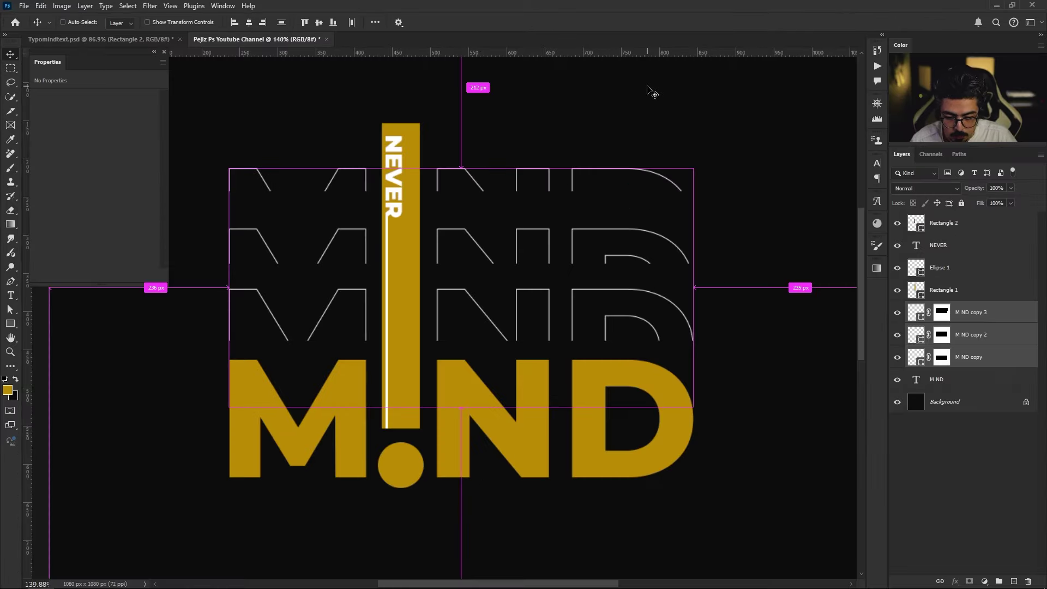
Step: Set the opacity of the middle outline layer, M ND copy 2, to 70%
key("ctrl+0")
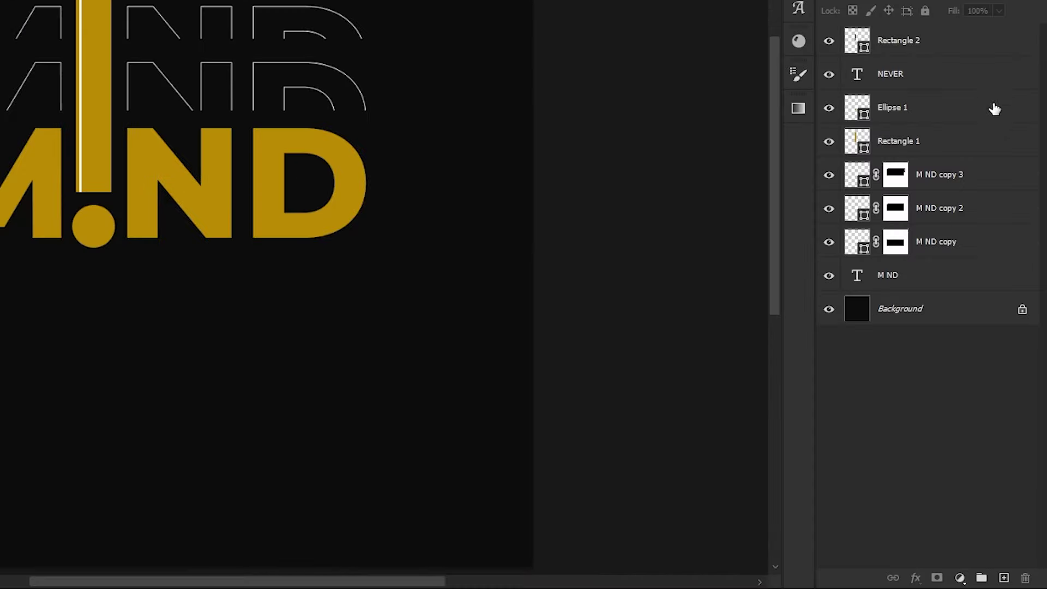
left_click(966, 222)
left_click(829, 207)
left_click(829, 207)
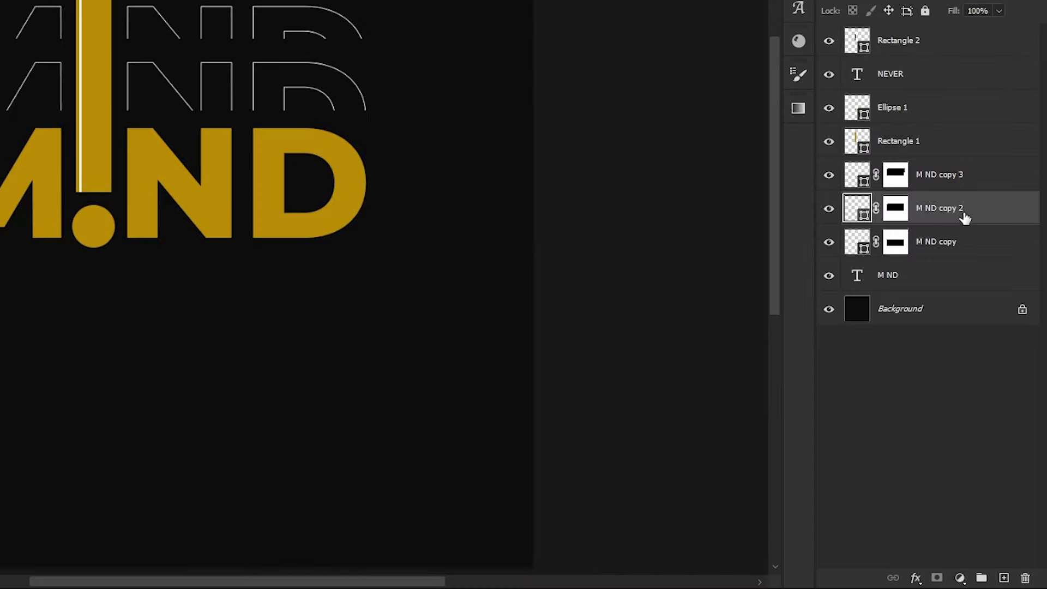
left_click_drag(967, 188, 952, 188)
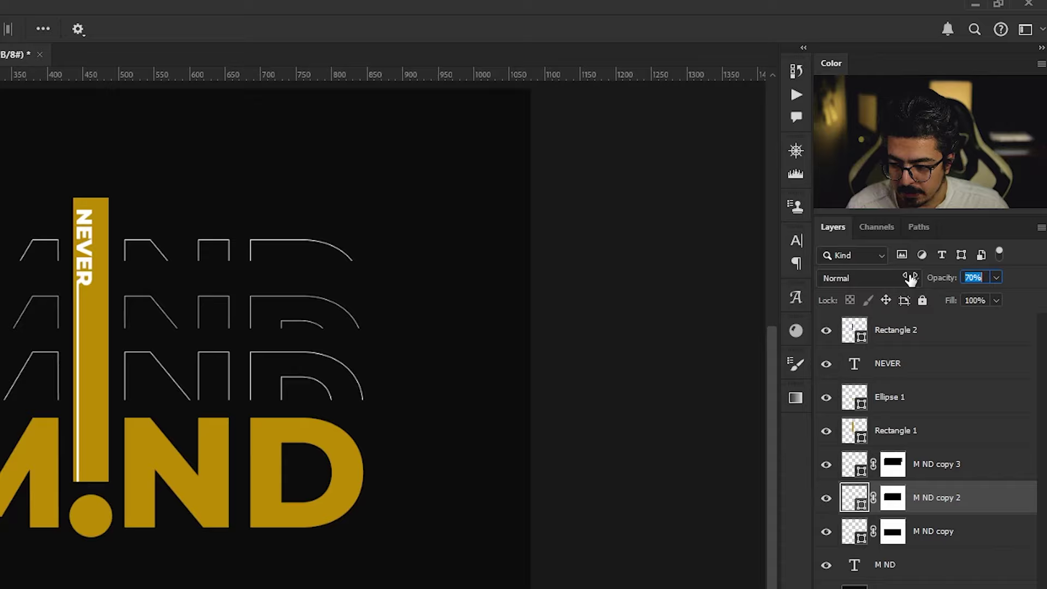
key("Return")
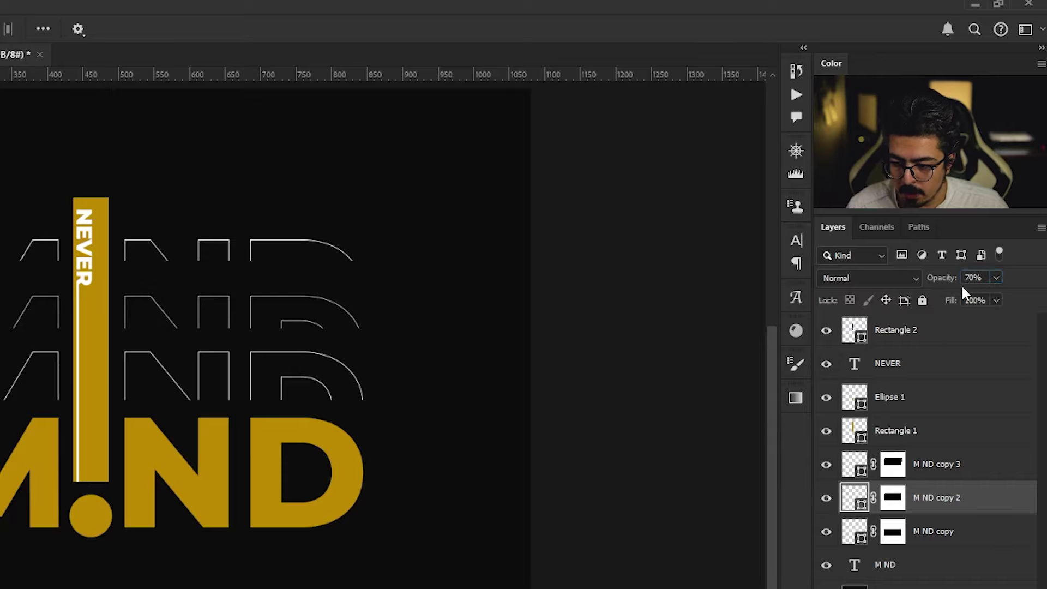
Step: Set the opacity of the lowest outline layer, M ND copy, to 40%
left_click(941, 535)
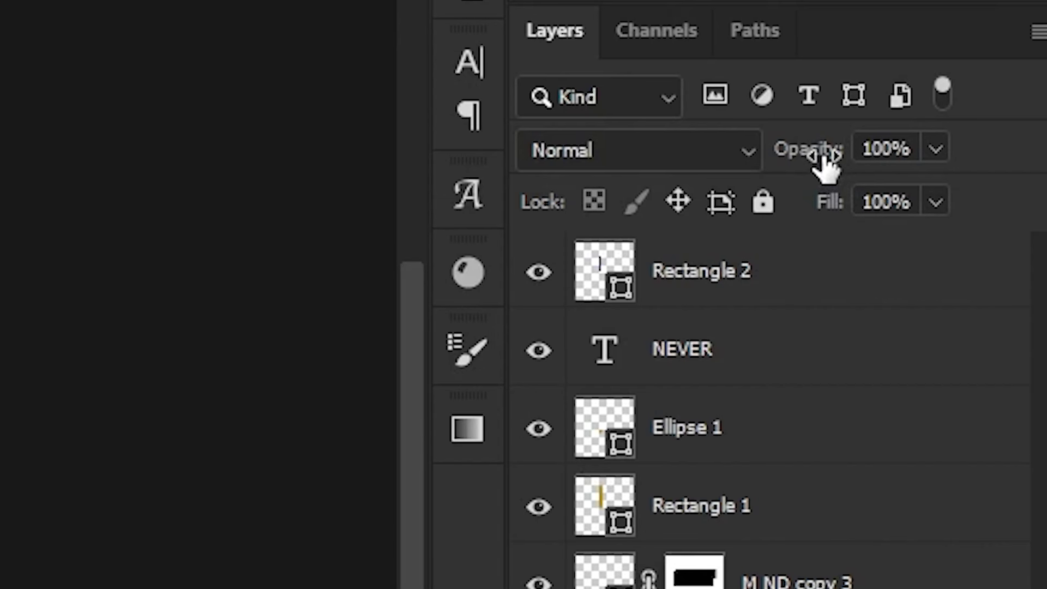
left_click_drag(825, 163, 705, 173)
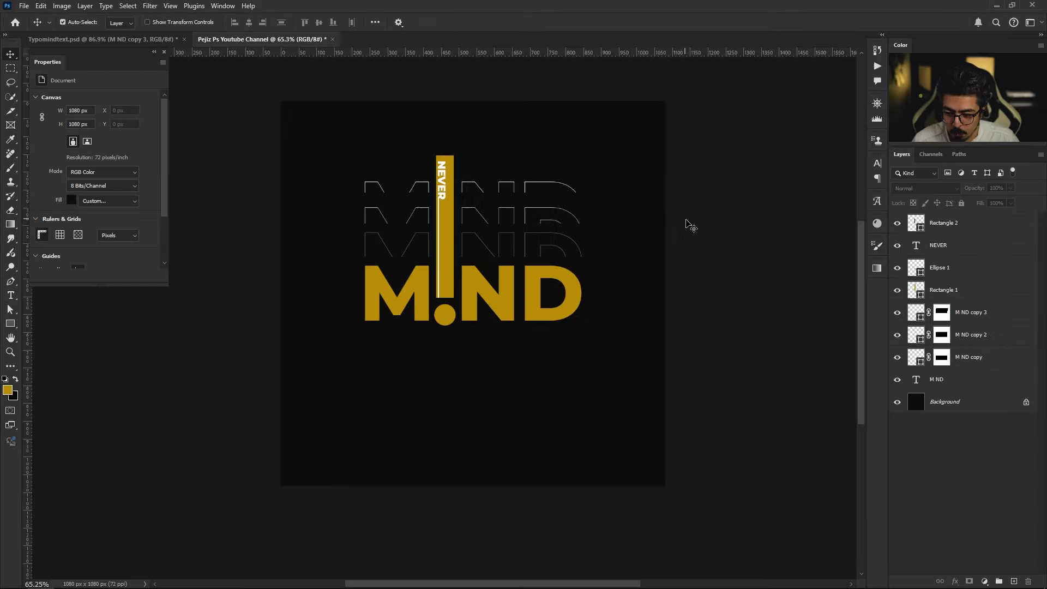
key("ctrl+0")
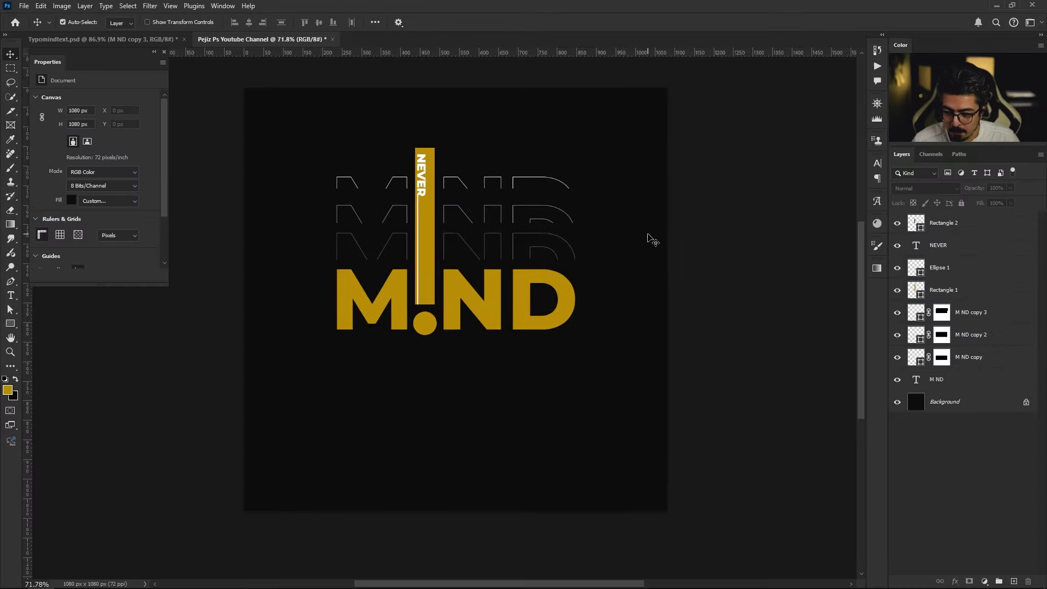
Step: Duplicate the three masked outline layers together and flip the copies vertically
left_click(988, 317)
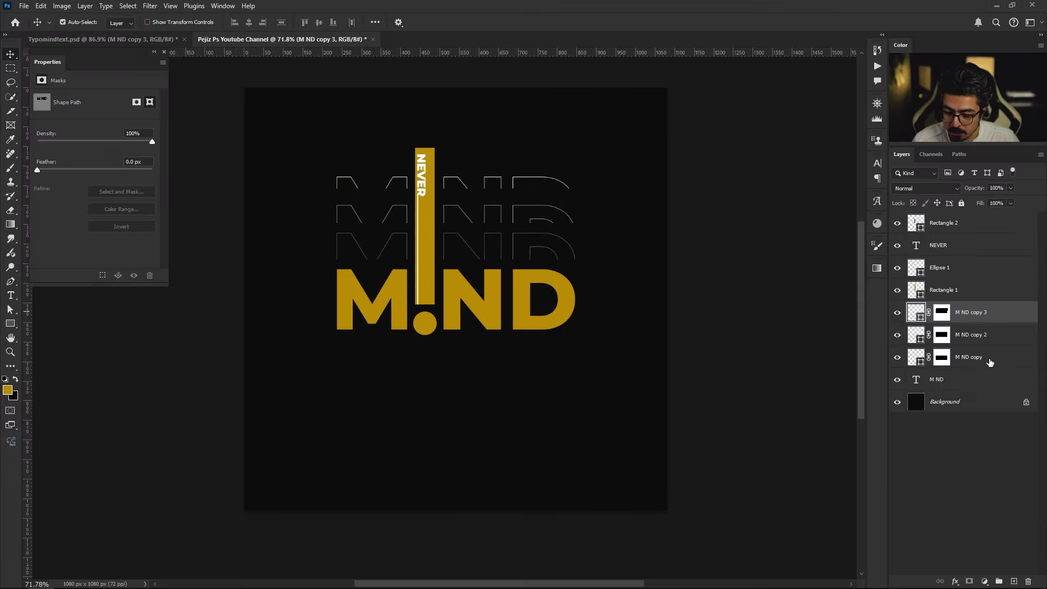
left_click(932, 242, "shift")
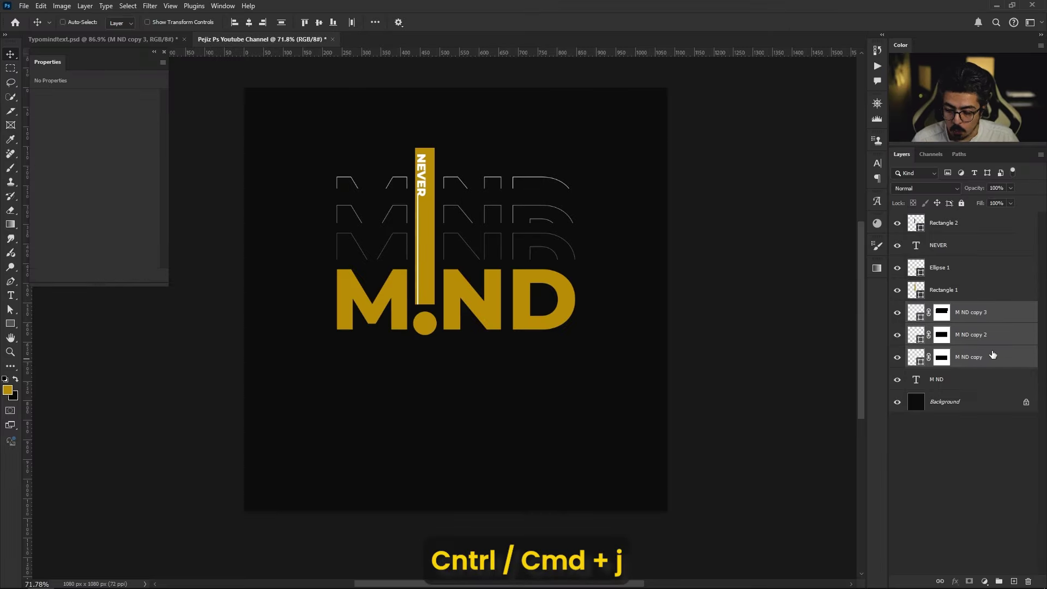
key("ctrl+j")
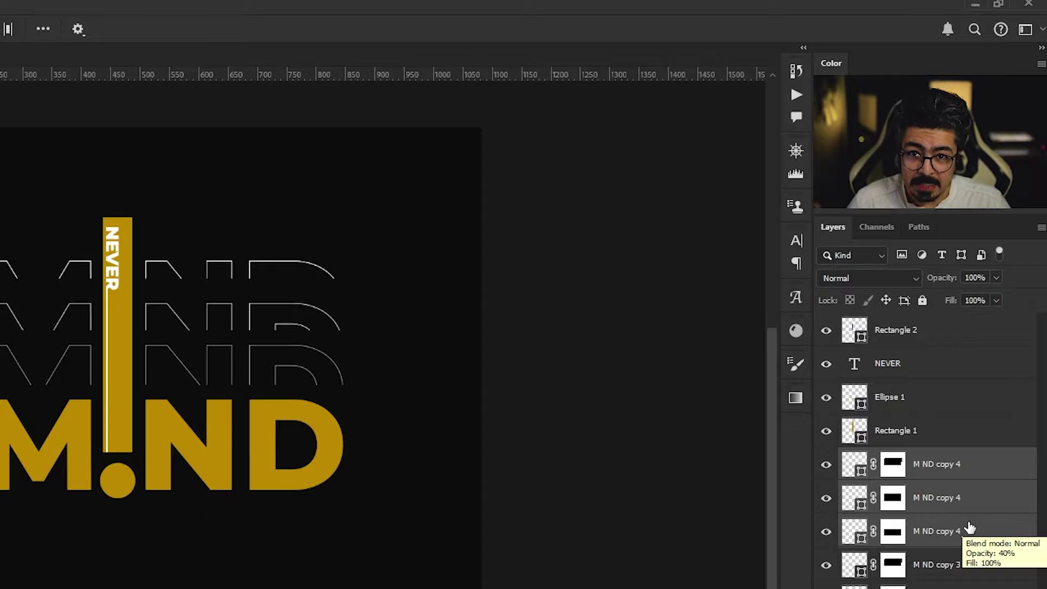
left_click_drag(367, 386, 289, 547)
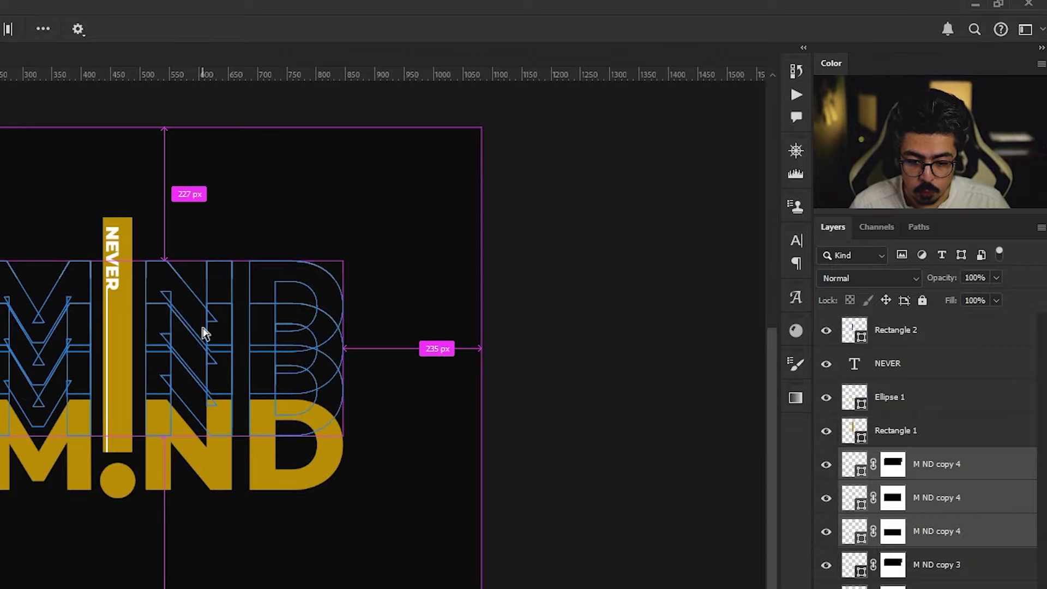
key("ctrl+t")
right_click(471, 233)
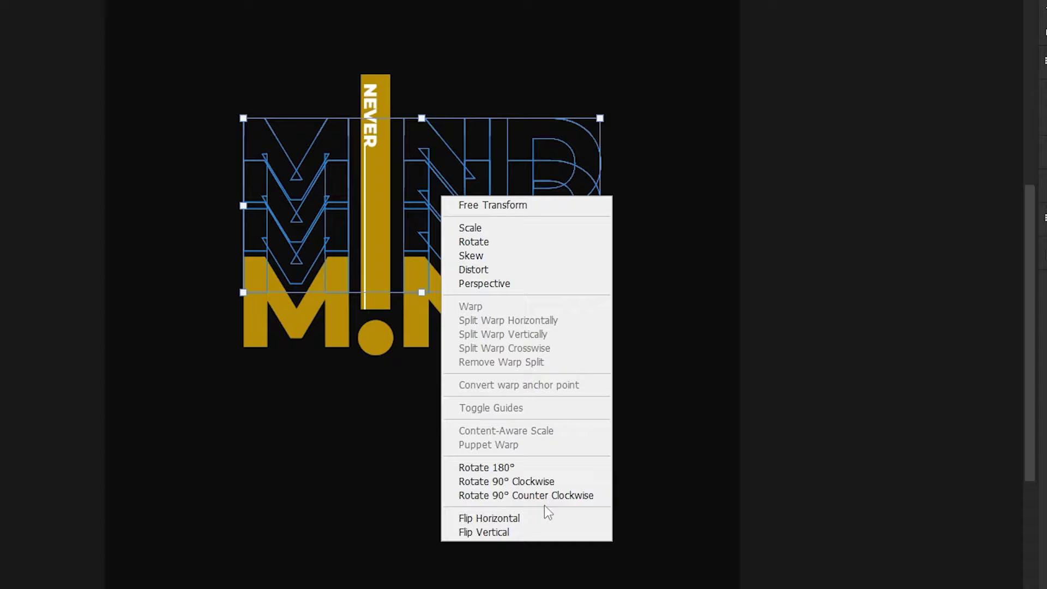
left_click(513, 532)
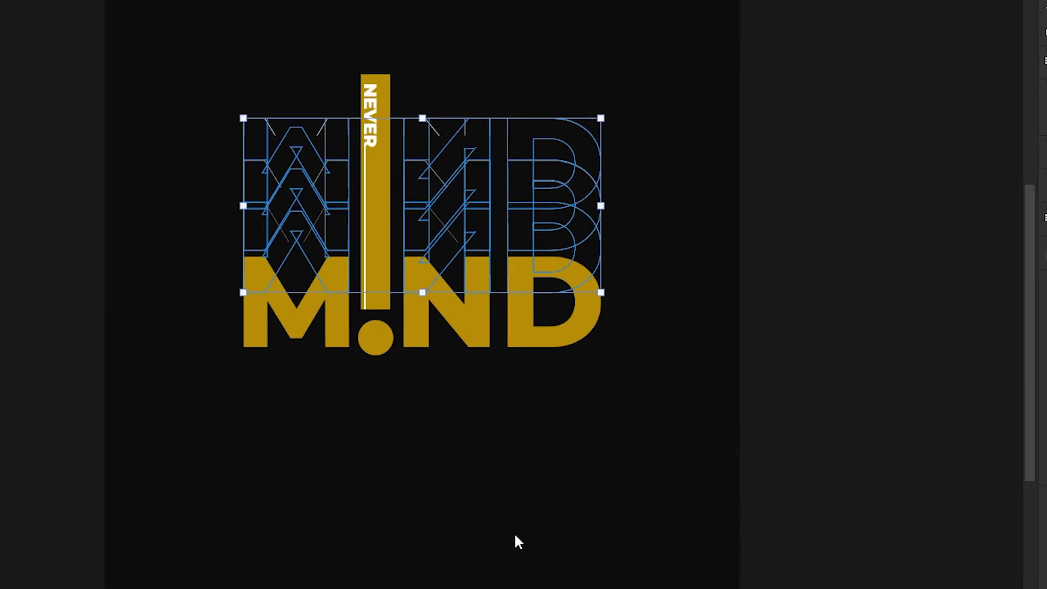
Step: Move the flipped outline copies straight down below the gold MIND letters, to Y 702 px, and apply the transform
key("shift+Down")
key("shift+Down")
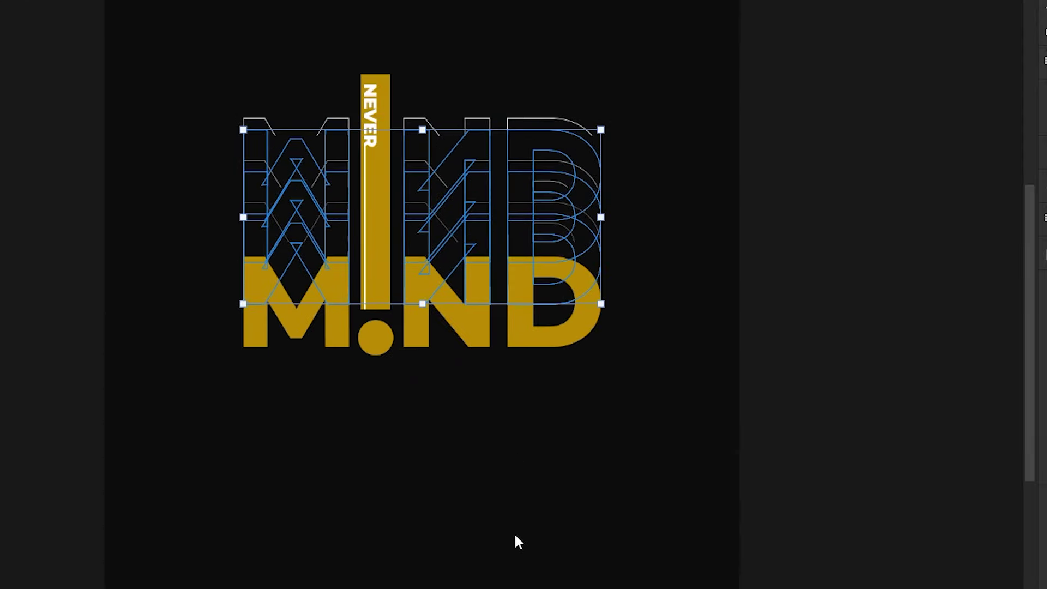
key("shift+Down")
key("shift+Down")
key("shift+Down")
key("shift+Down")
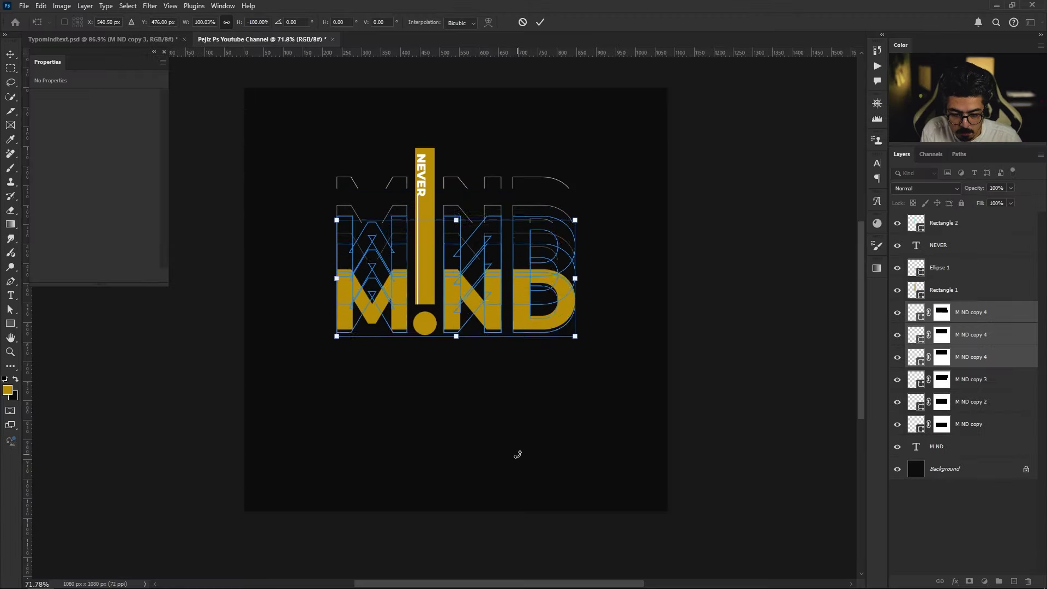
key("shift+Down")
key("shift+Down")
key("shift+Down")
key("shift+Down")
key("shift+Down")
key("shift+Down")
key("shift+Down")
key("shift+Down")
key("shift+Down")
key("shift+Down")
key("shift+Down")
key("shift+Down")
key("shift+Down")
key("shift+Down")
key("shift+Down")
key("shift+Down")
key("shift+Down")
key("shift+Down")
key("shift+Down")
key("shift+Down")
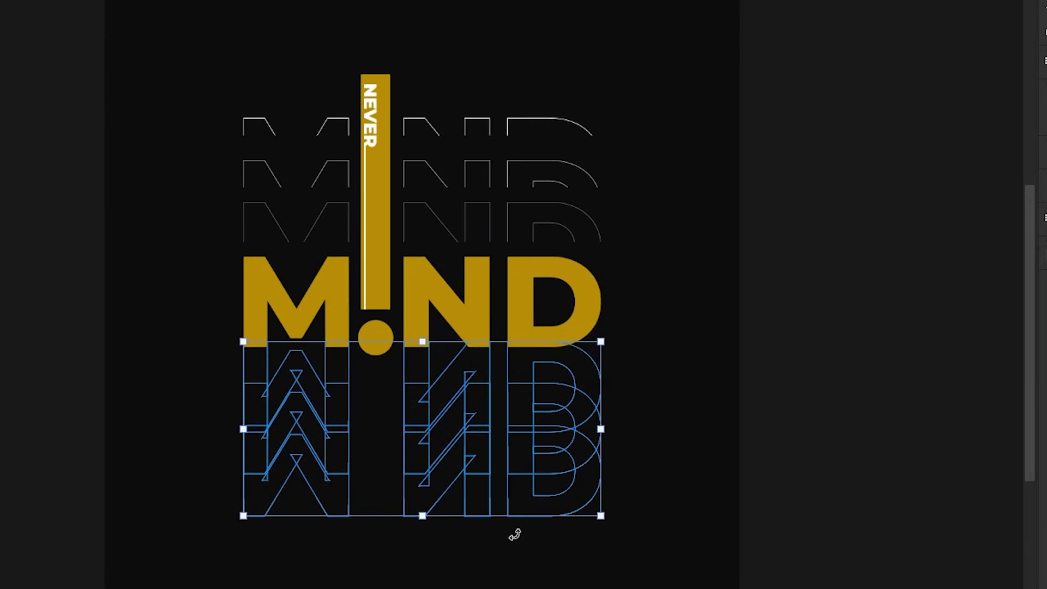
left_click_drag(419, 390, 417, 403)
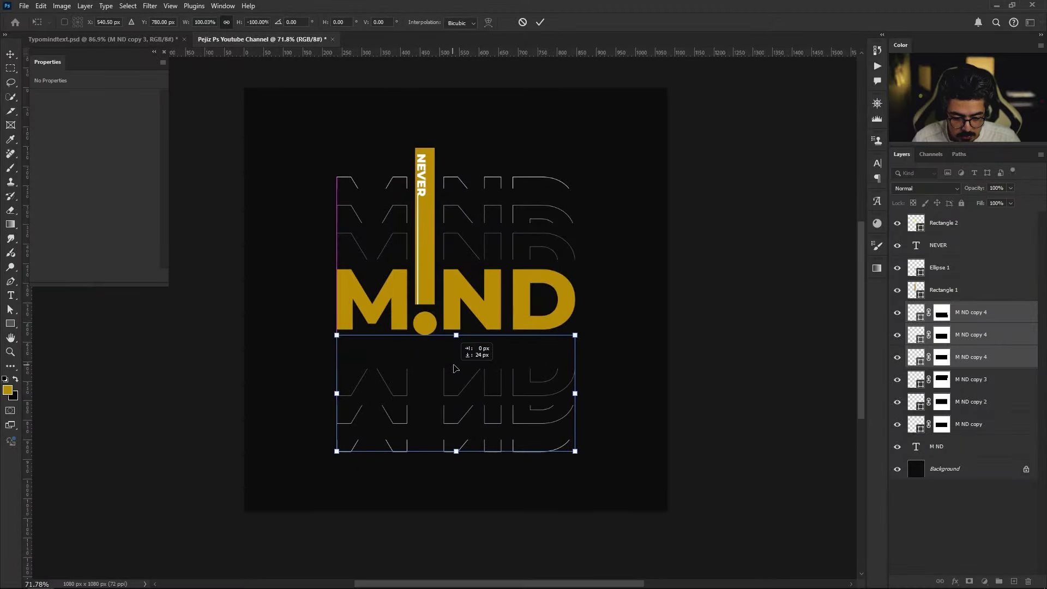
left_click_drag(455, 368, 430, 356)
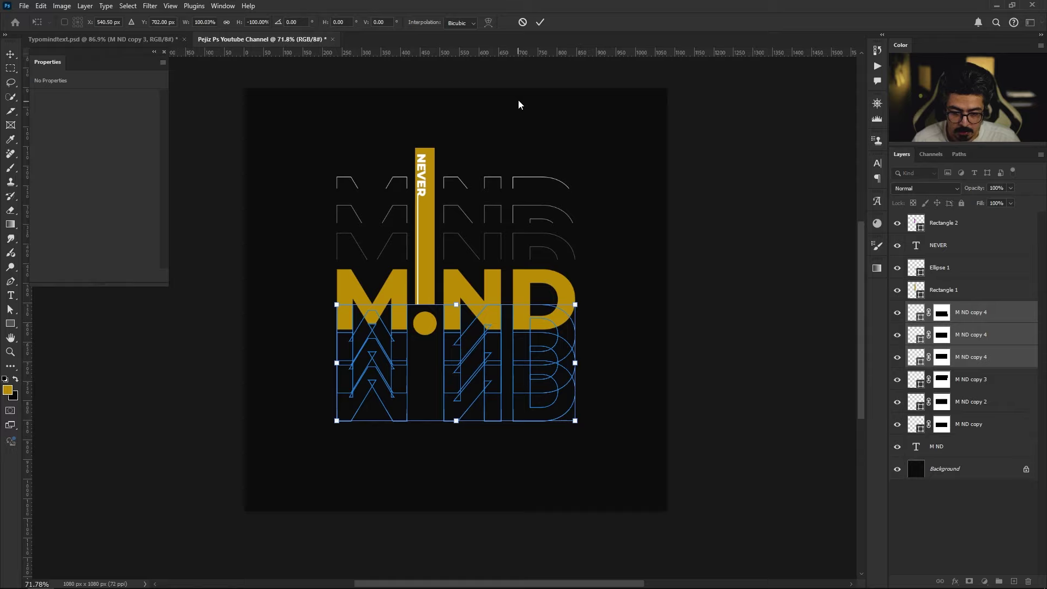
left_click(539, 21)
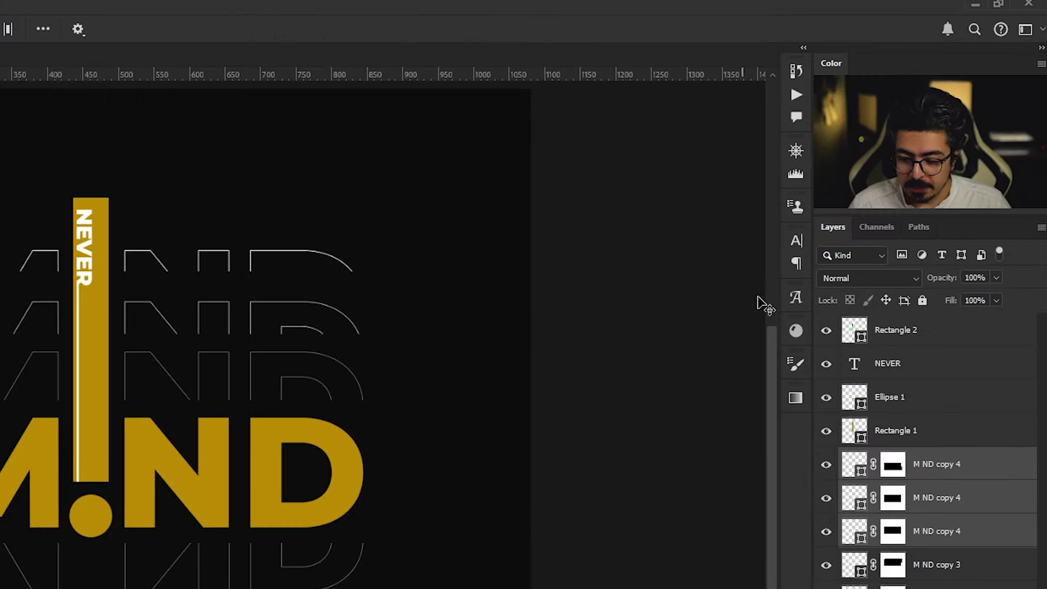
Step: Group all six outline layers, from the top M ND copy 4 to M ND copy, and toggle the group's visibility to check it
left_click(953, 465)
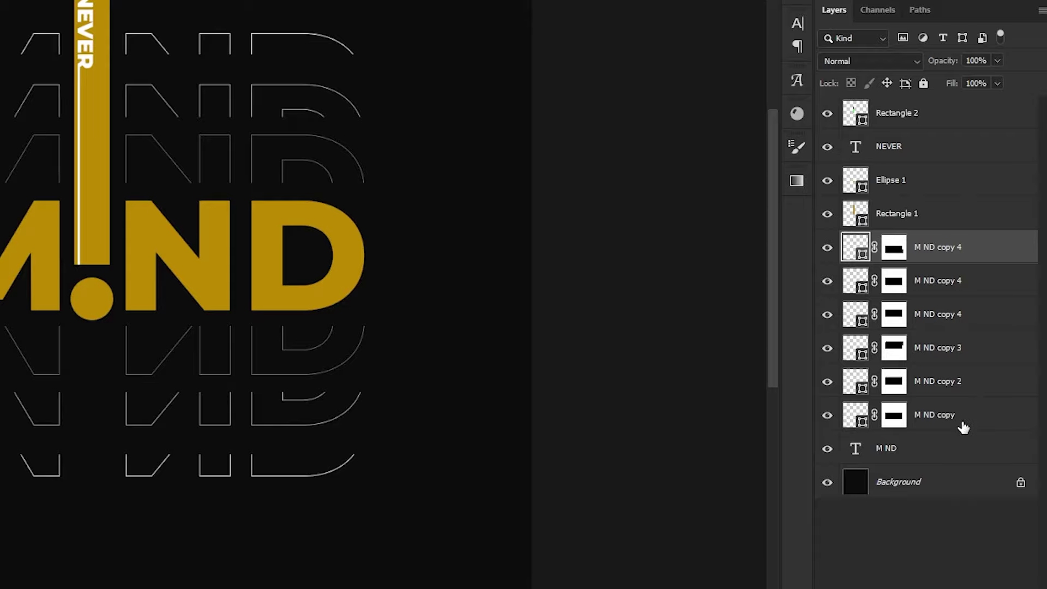
left_click(964, 428, "shift")
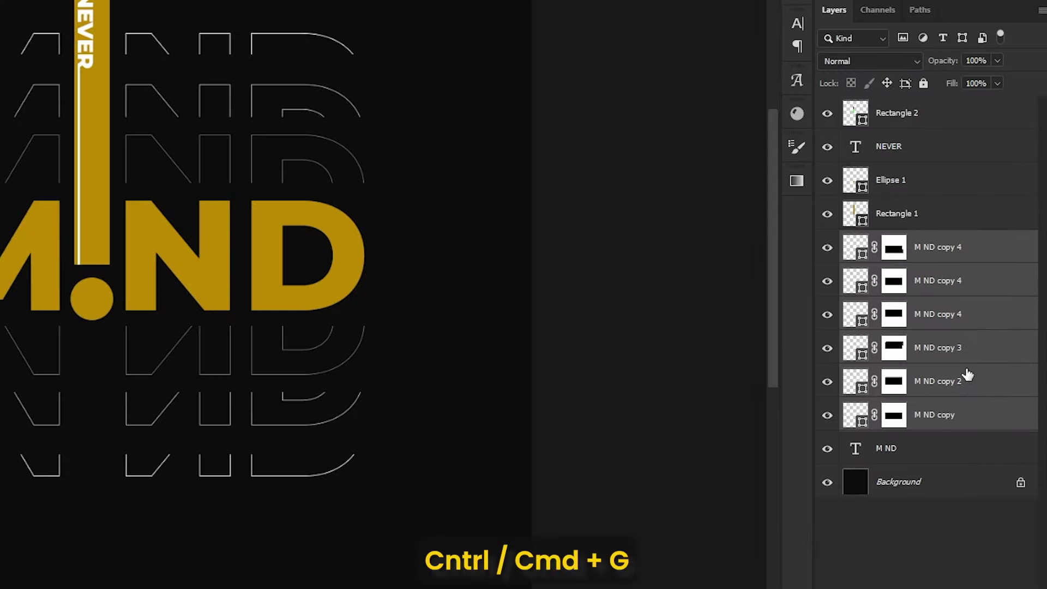
key("ctrl+g")
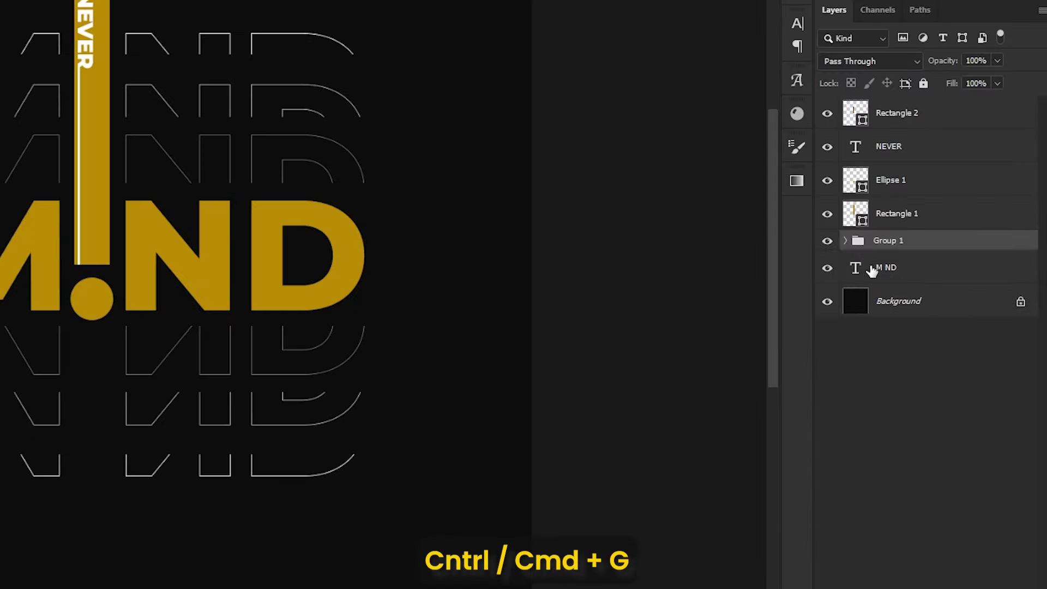
left_click(827, 240)
left_click(827, 240)
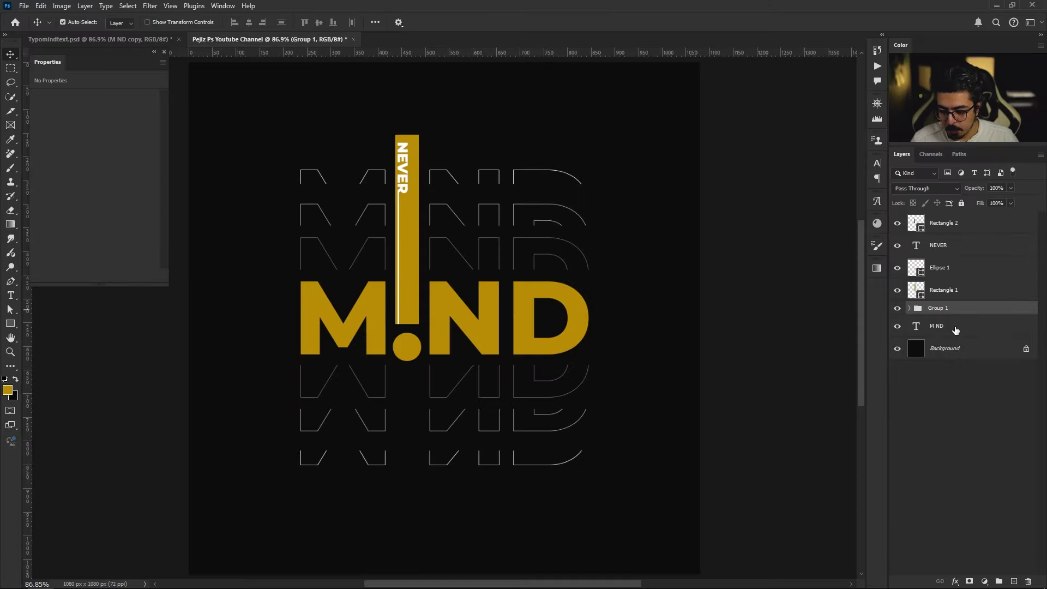
Step: Convert the gold M ND text layer to a Smart Object
left_click(957, 329)
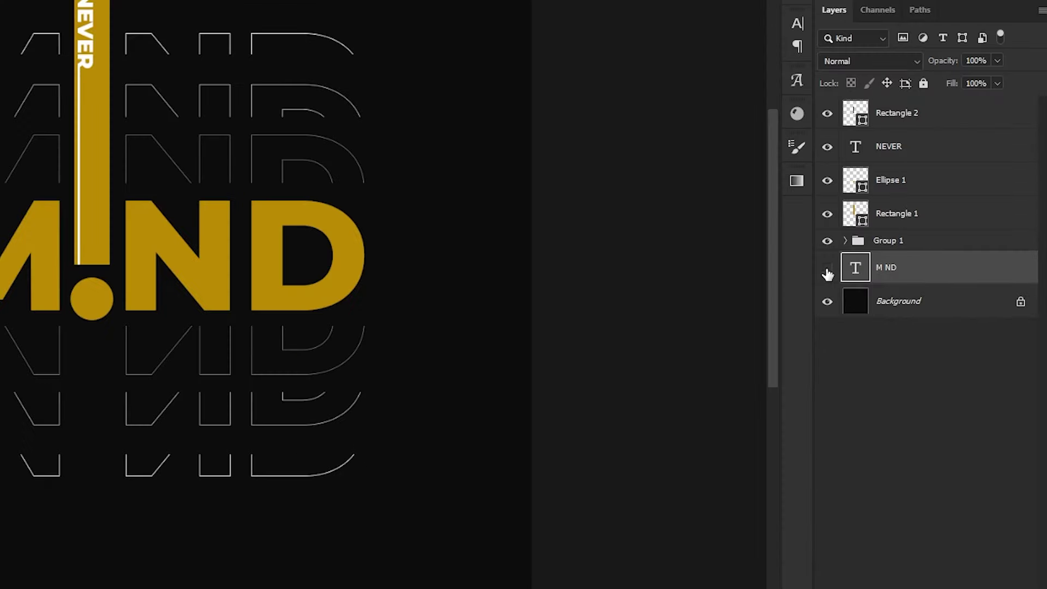
right_click(912, 268)
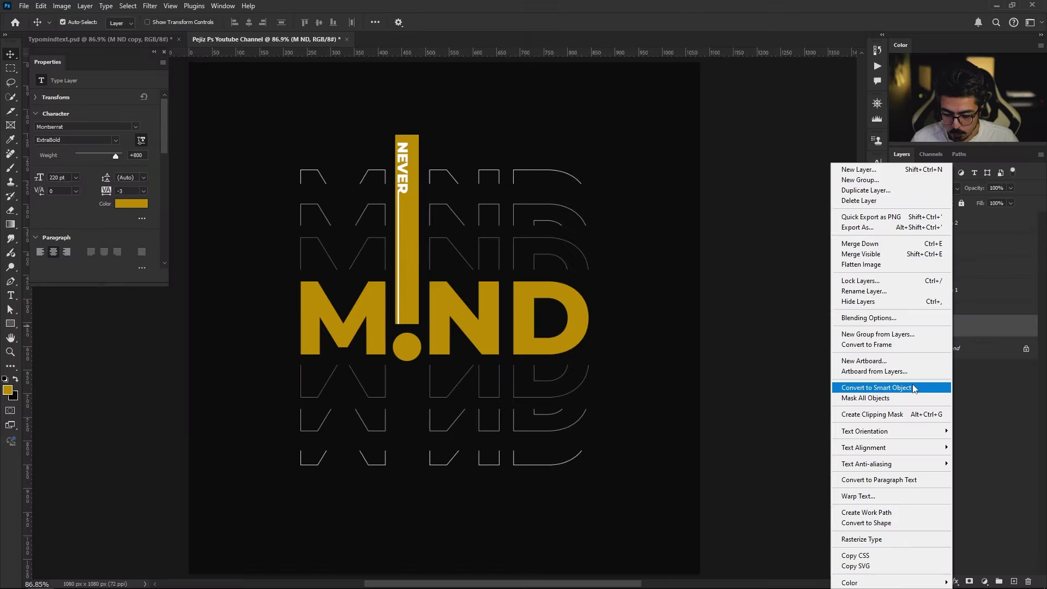
left_click(914, 388)
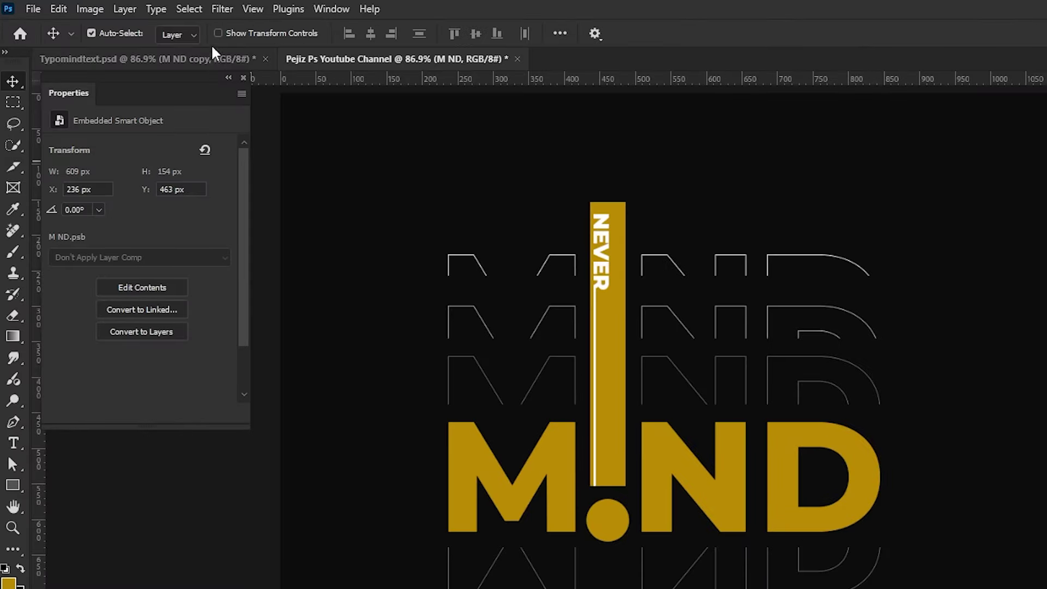
Step: Apply the Filter Gallery's Reticulation effect to M ND with Density 4, Foreground Level 40 and Background Level 5
left_click(221, 8)
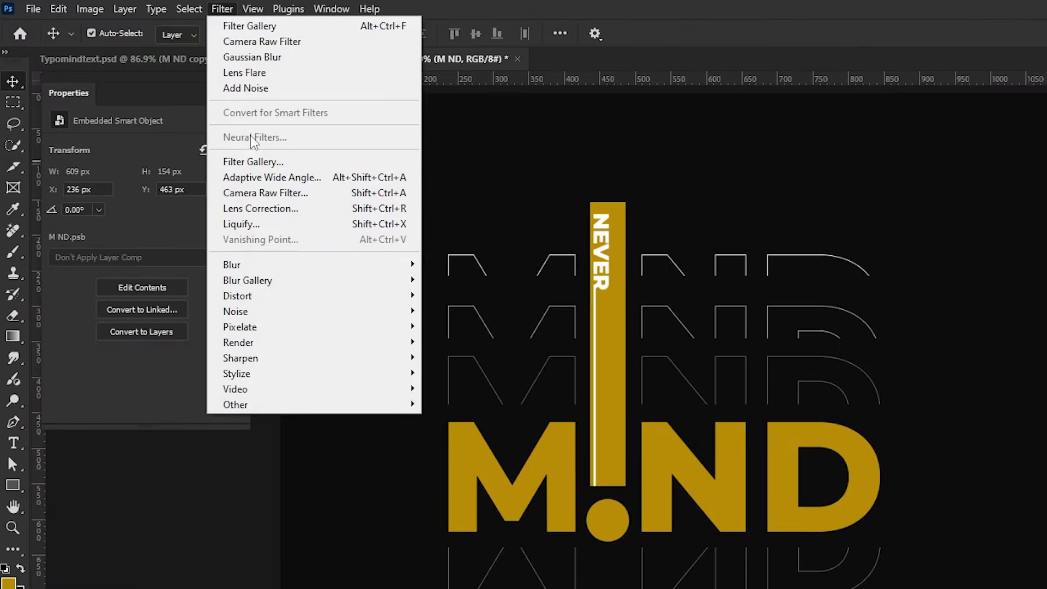
left_click(279, 162)
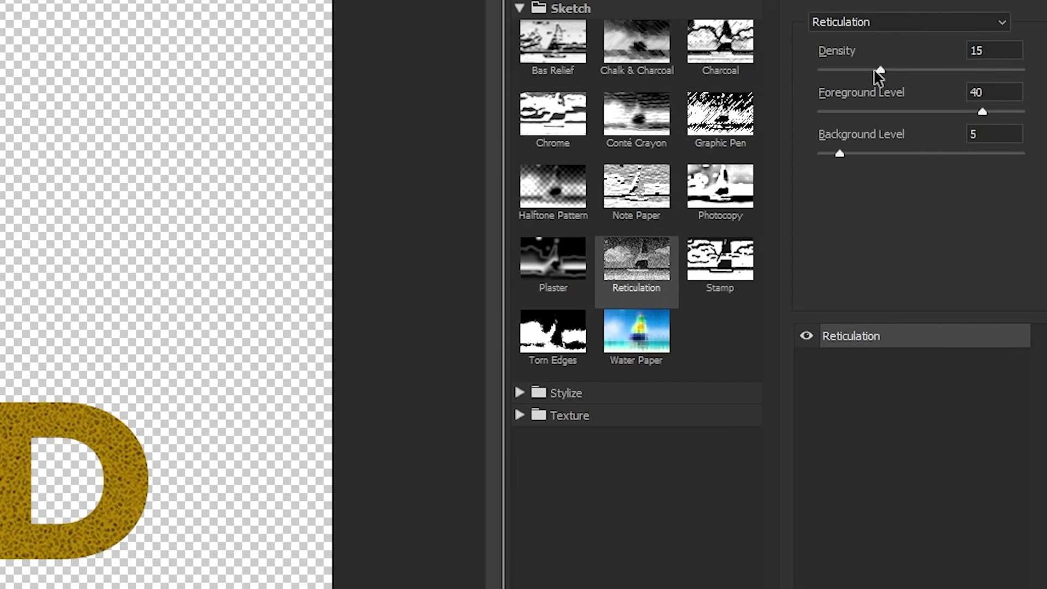
left_click_drag(874, 70, 839, 72)
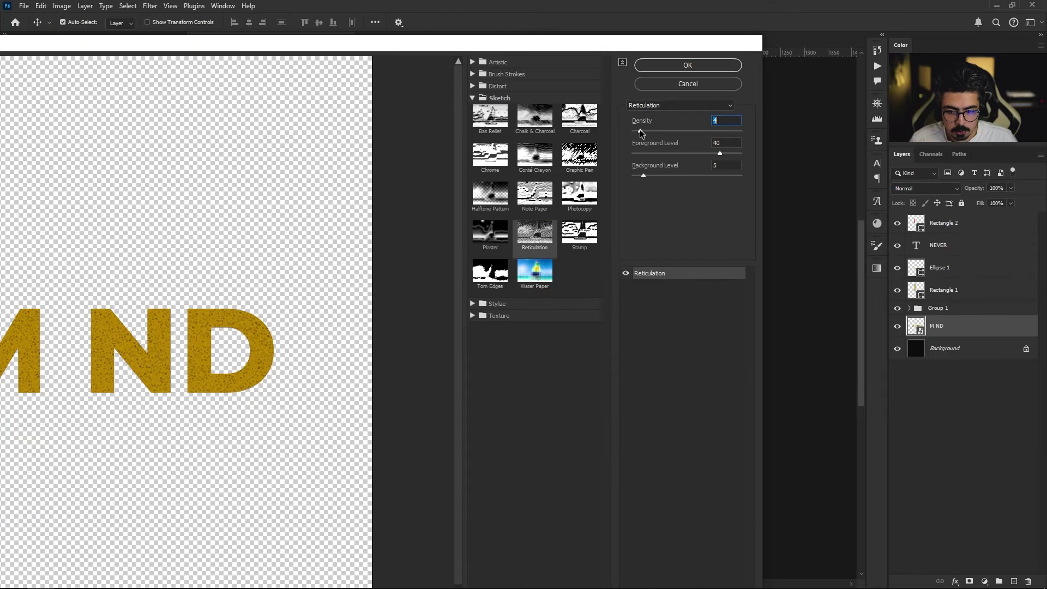
left_click_drag(643, 132, 640, 133)
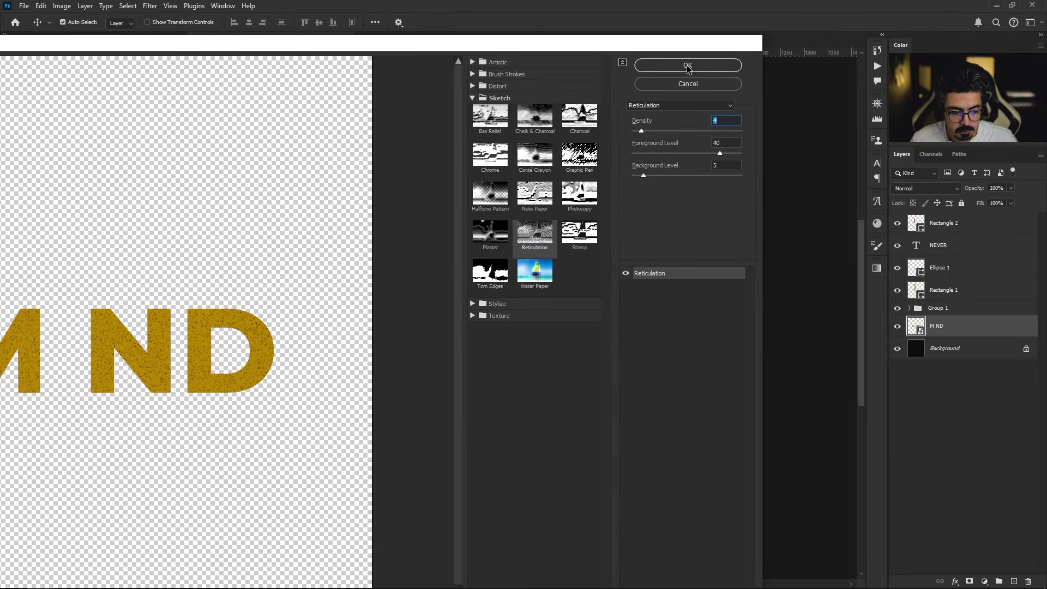
left_click(688, 65)
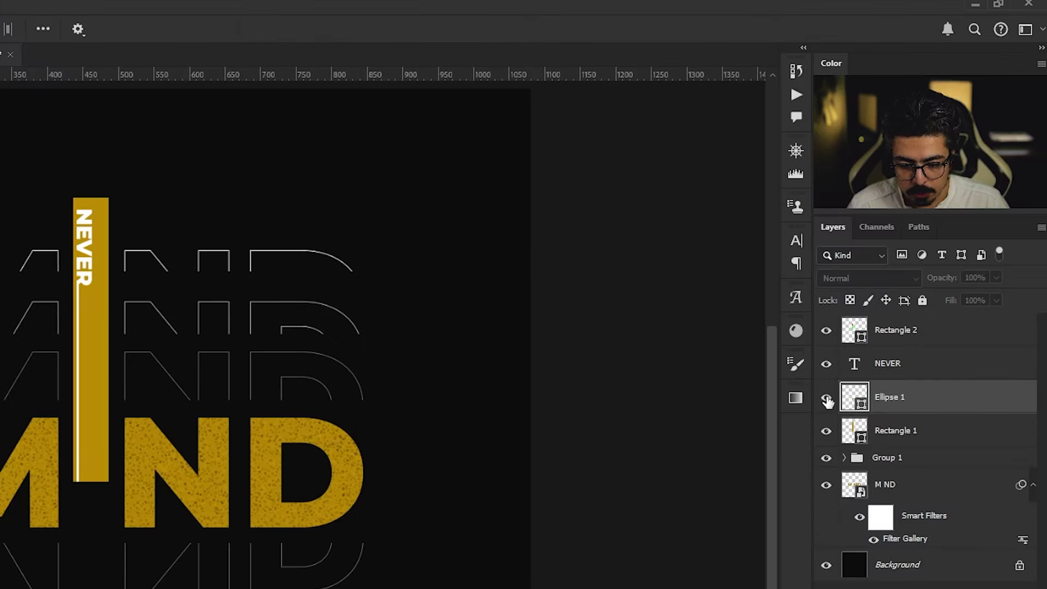
Step: Rasterize the Ellipse 1 dot and the Rectangle 1 bar and apply the same Reticulation filter to both
left_click(825, 397)
left_click(825, 398)
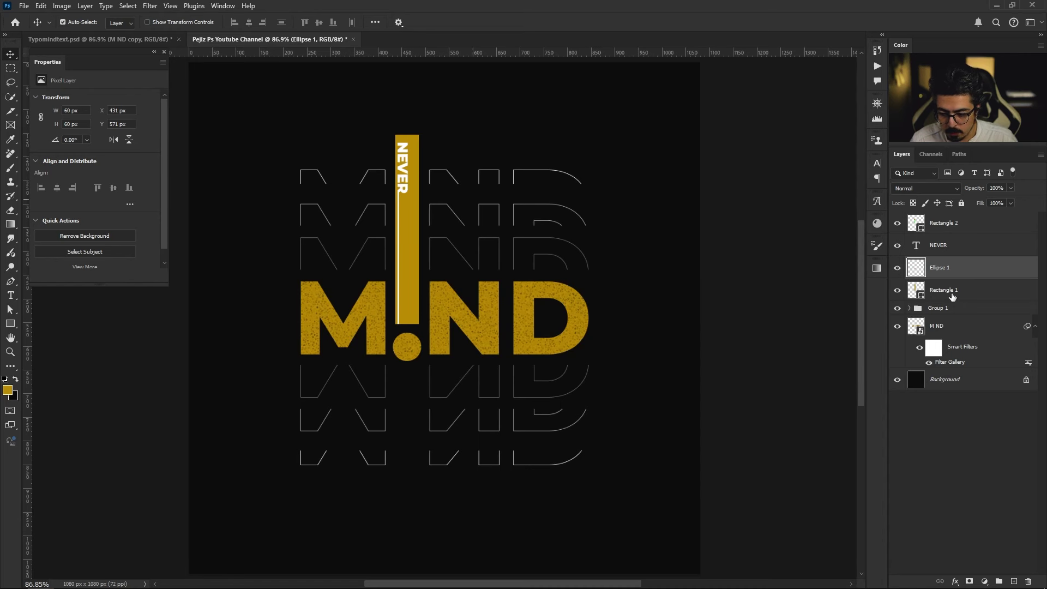
left_click(952, 297)
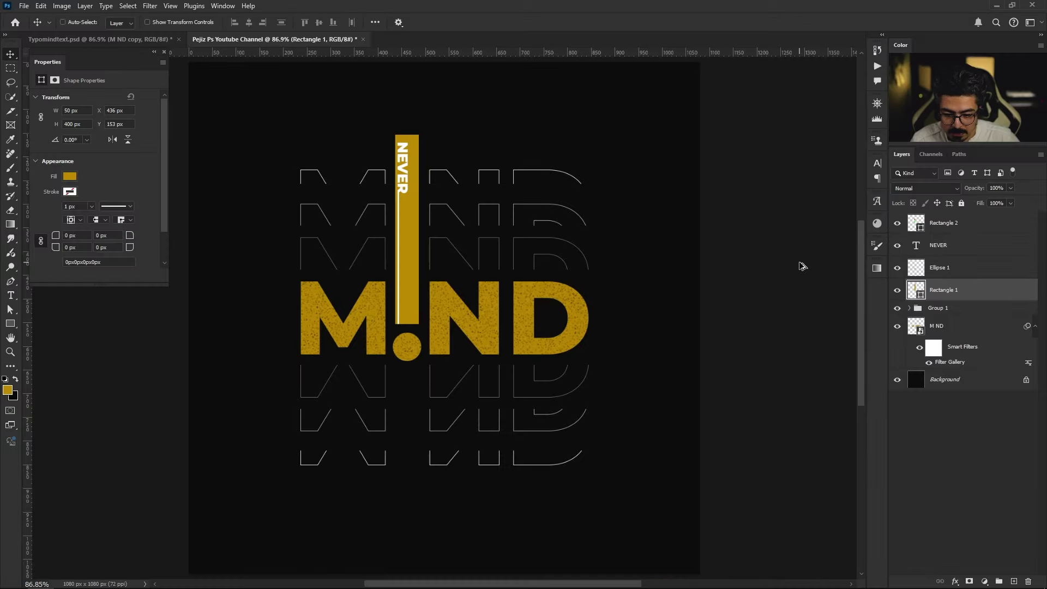
key("ctrl+alt+f")
Step: Add a Gradient Overlay layer style to Group 1, which holds the outline copies
key("alt+bracketleft")
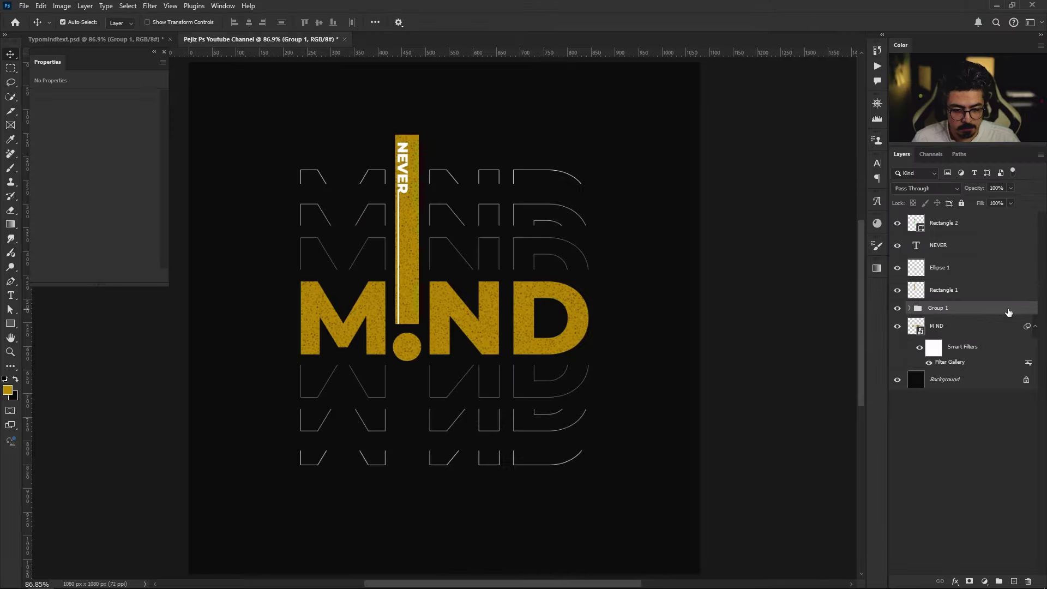
double_click(995, 175)
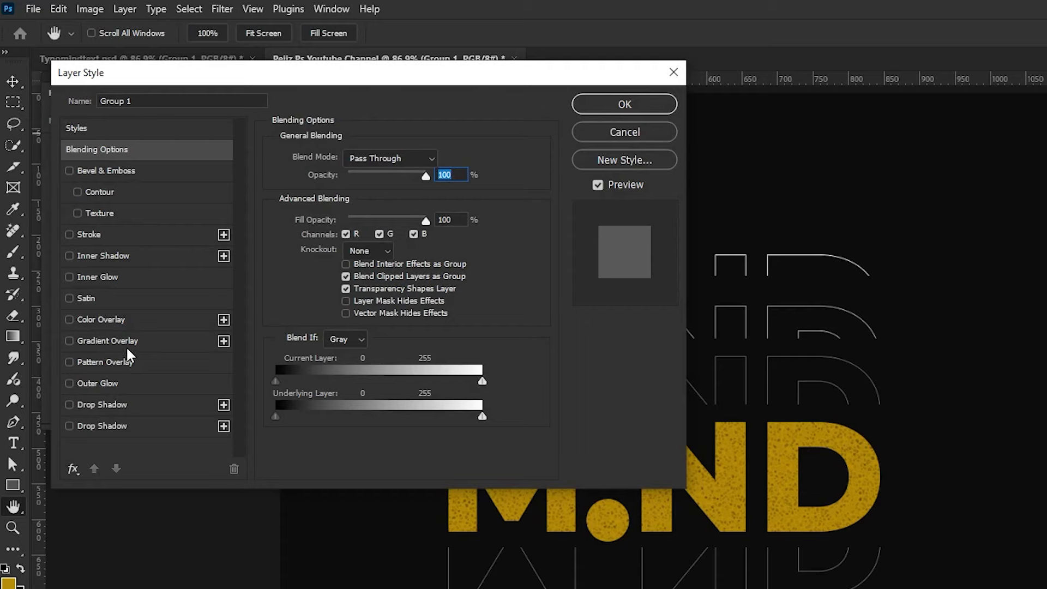
left_click(126, 344)
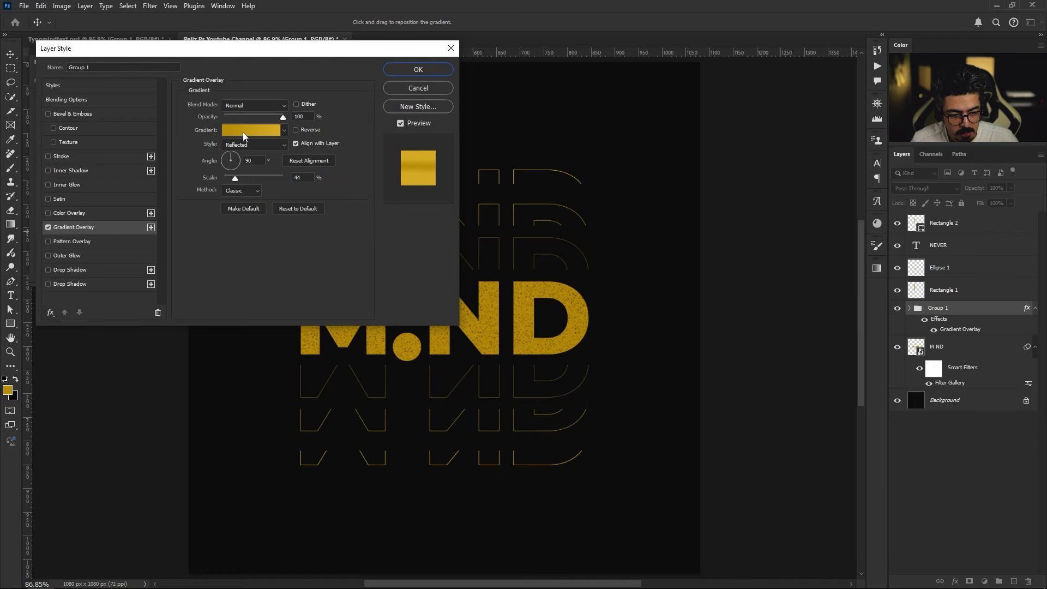
Step: Review the colors of the start and end stops in Group 1's gradient overlay
left_click(362, 197)
double_click(52, 243)
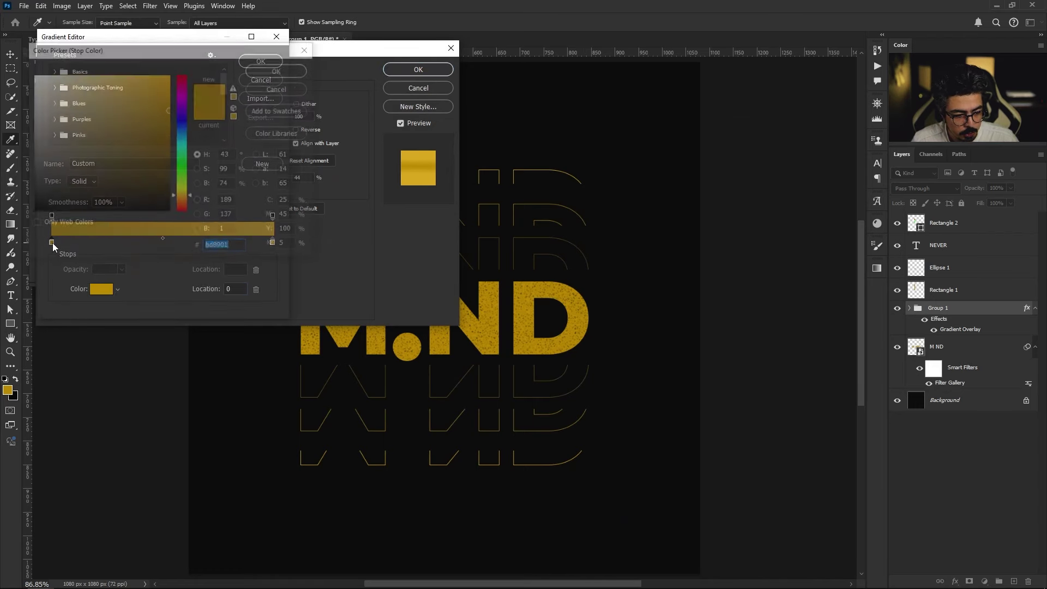
left_click(418, 103)
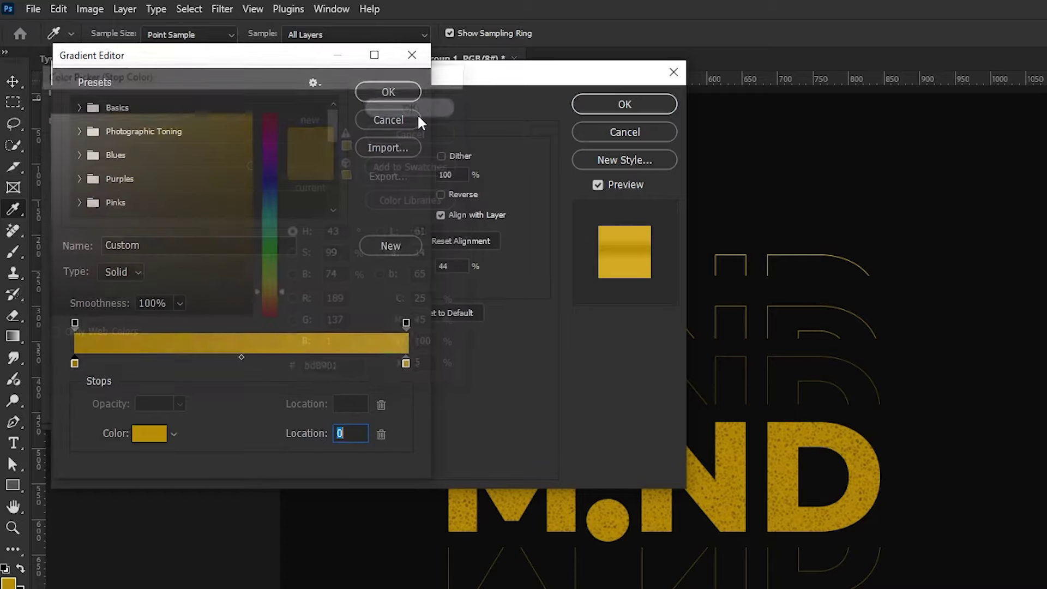
double_click(402, 362)
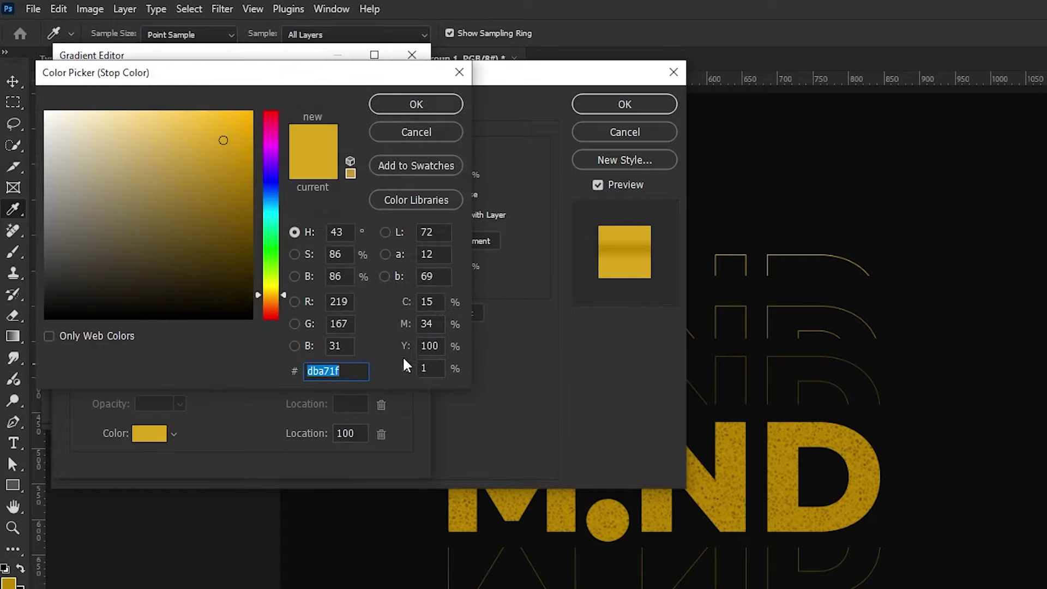
left_click(415, 104)
left_click(390, 88)
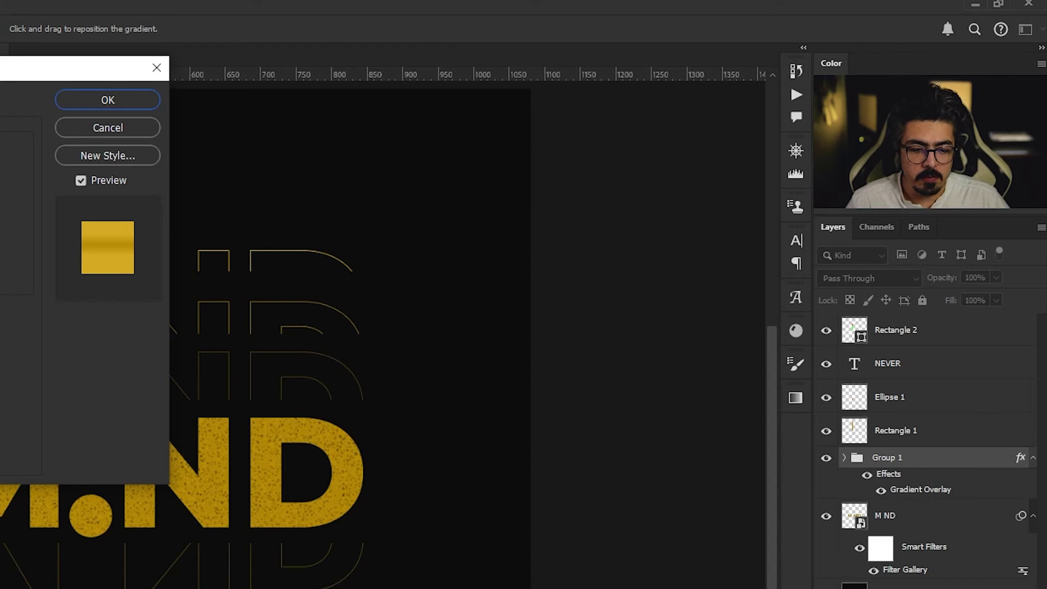
Step: Try the preset gradients Blue_16, Gold 1 and Copper 2 on Group 1's overlay and discard the changes
left_click(0, 190)
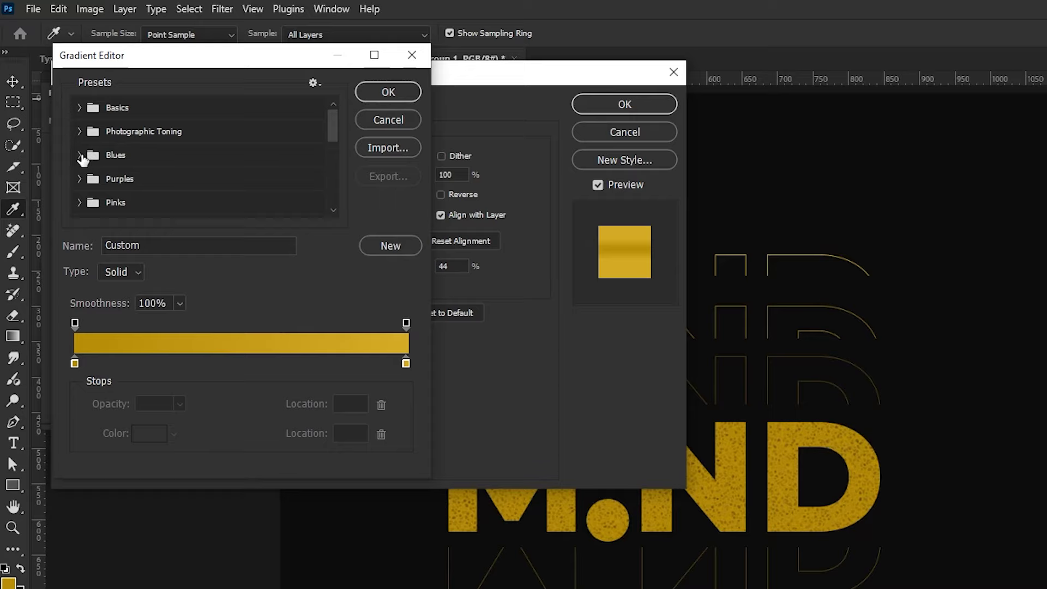
left_click(81, 157)
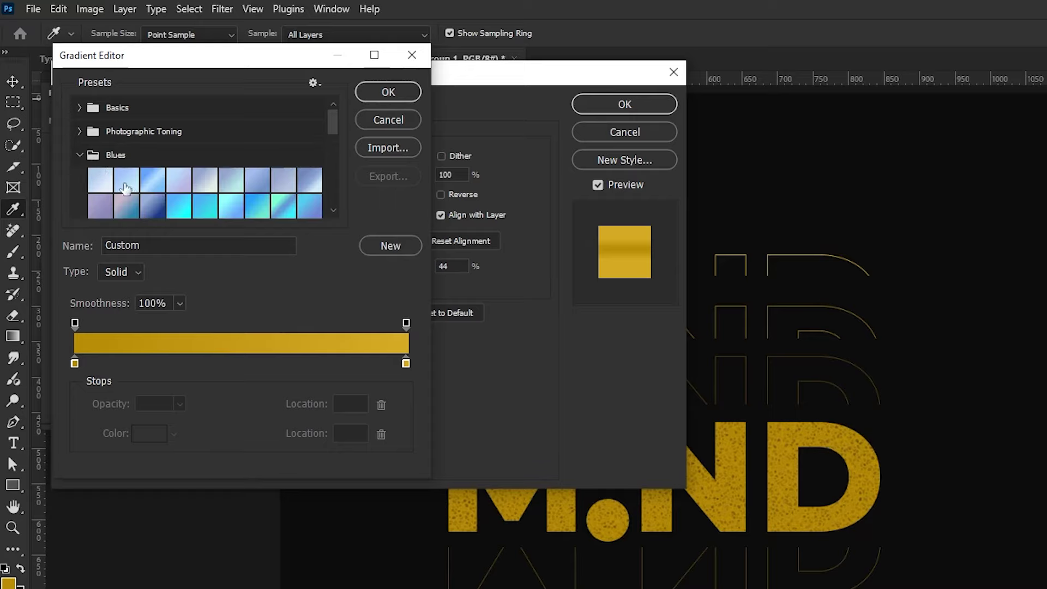
left_click(128, 186)
left_click(257, 202)
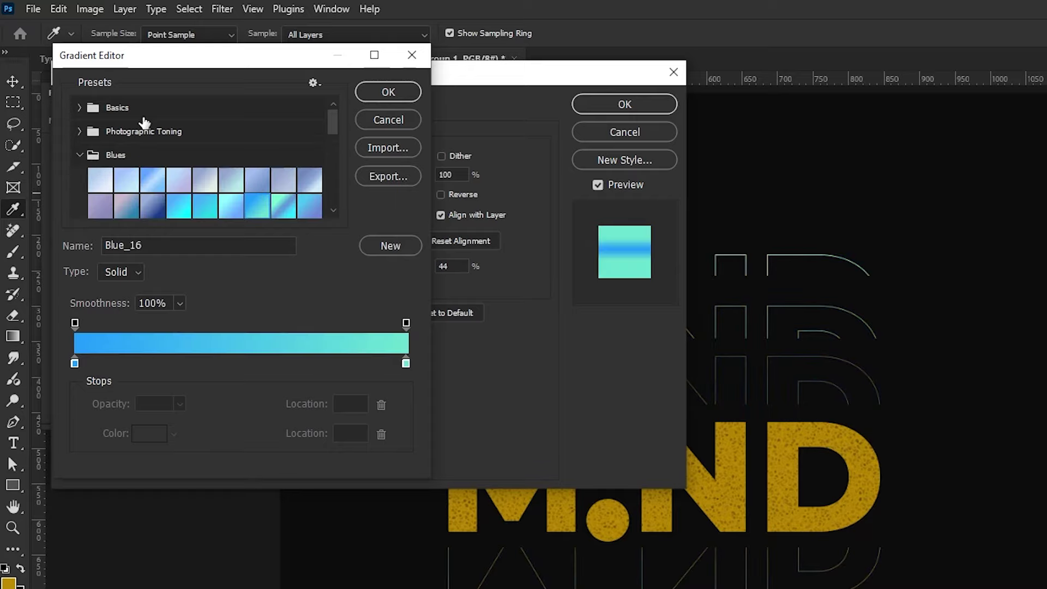
left_click(79, 131)
left_click(233, 172)
left_click(179, 154)
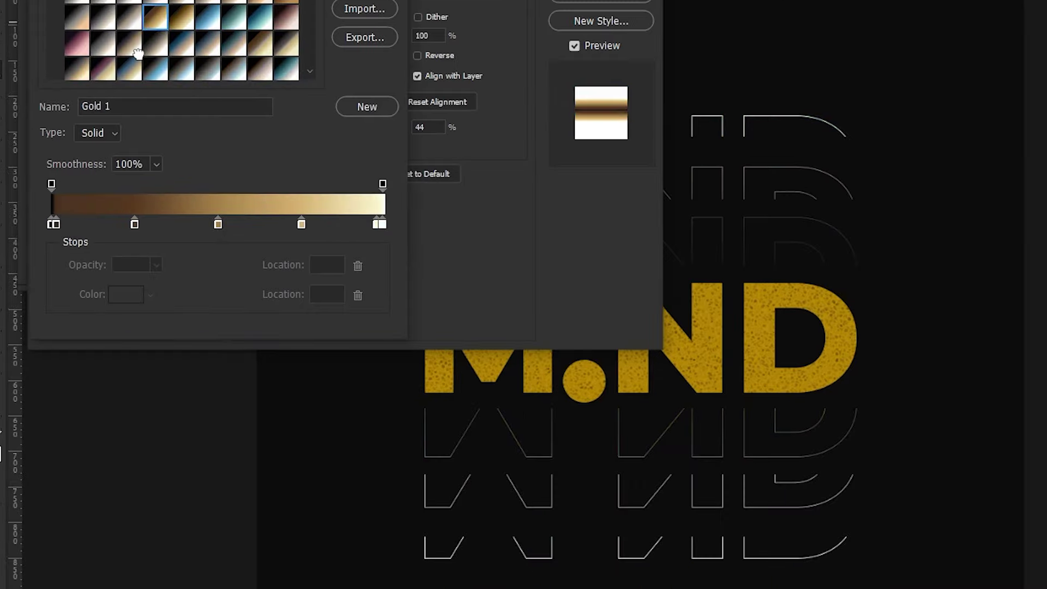
left_click(137, 53)
left_click(182, 74)
scroll(179, 64, "down", 2)
left_click(77, 16)
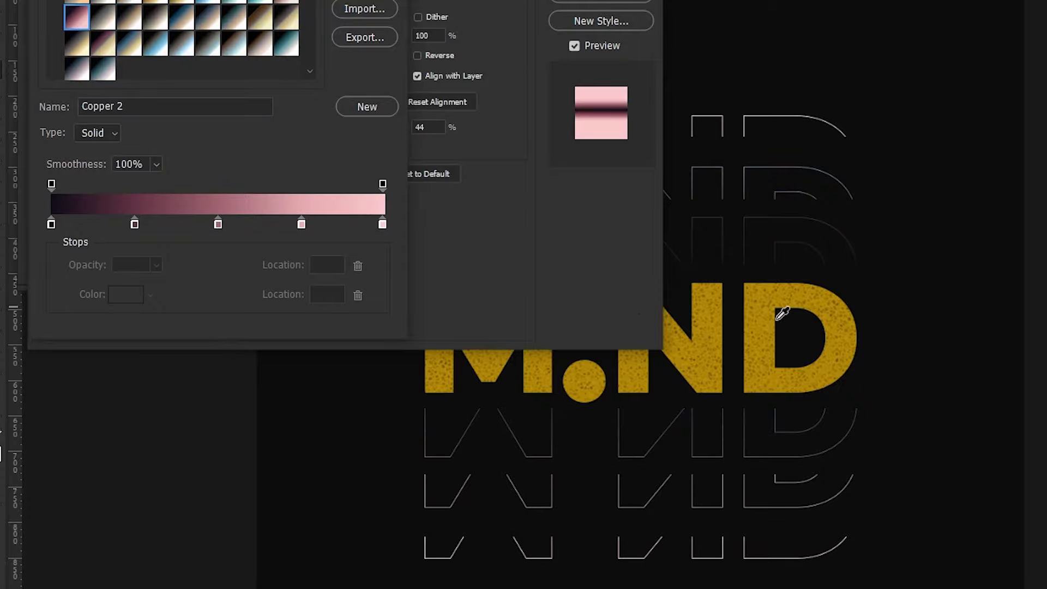
key("Escape")
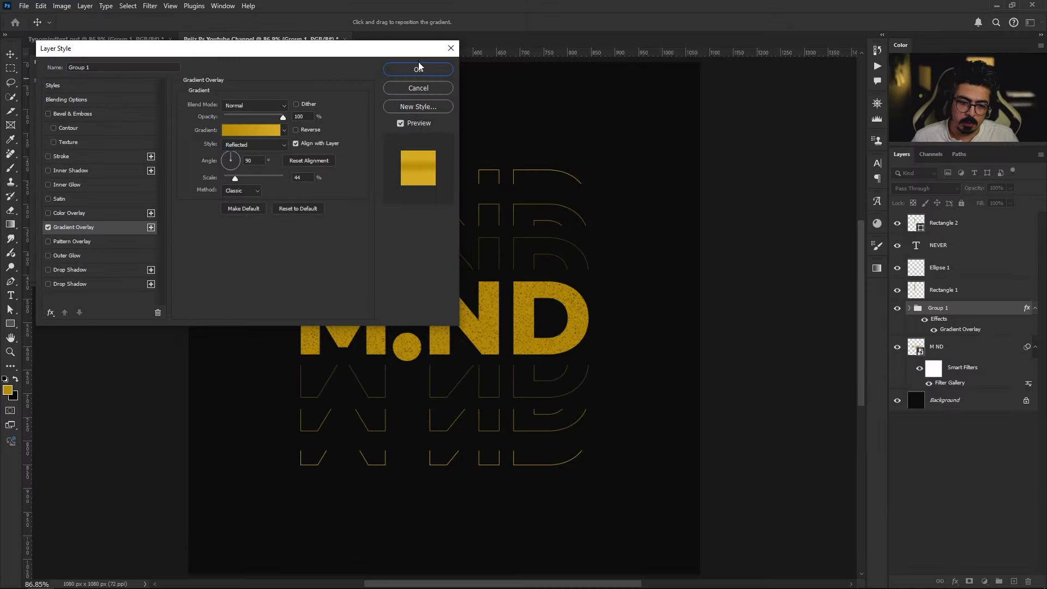
Step: Accept Group 1's gradient overlay and stamp all visible layers into a new layer above Rectangle 2
left_click(417, 69)
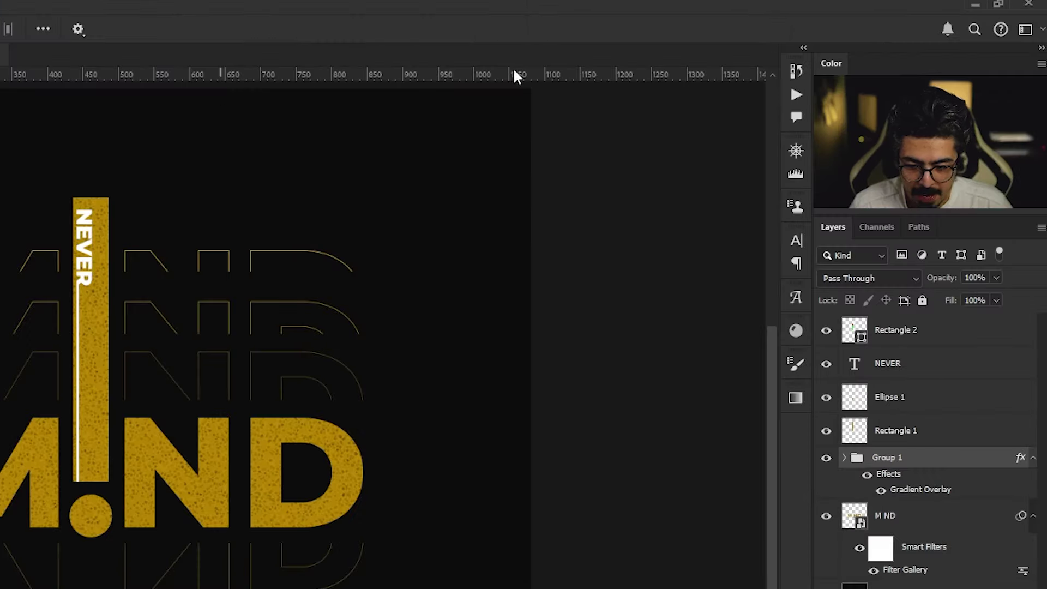
left_click(960, 223)
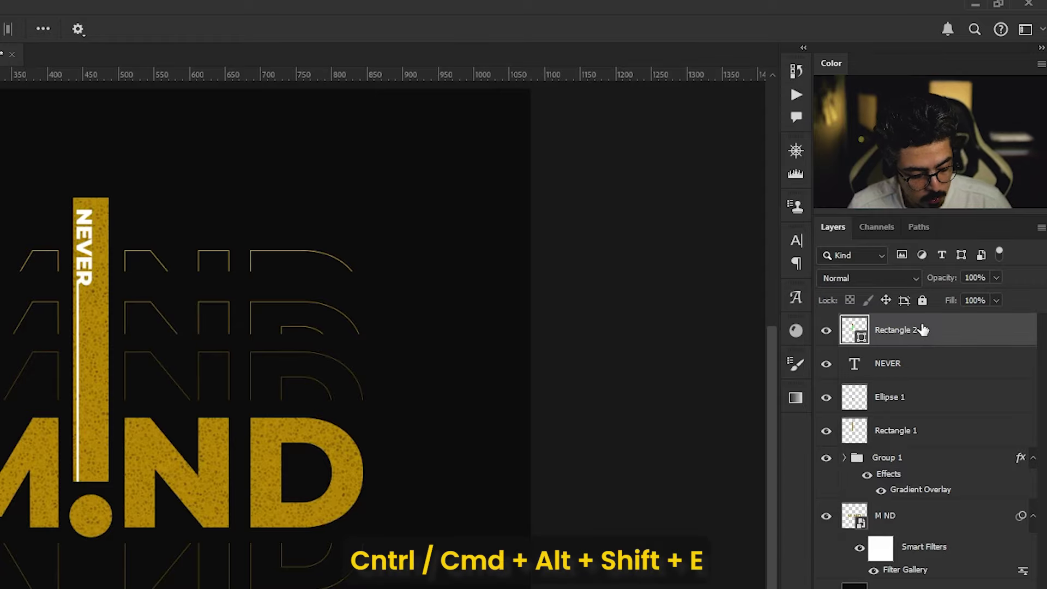
key("ctrl+shift+alt+e")
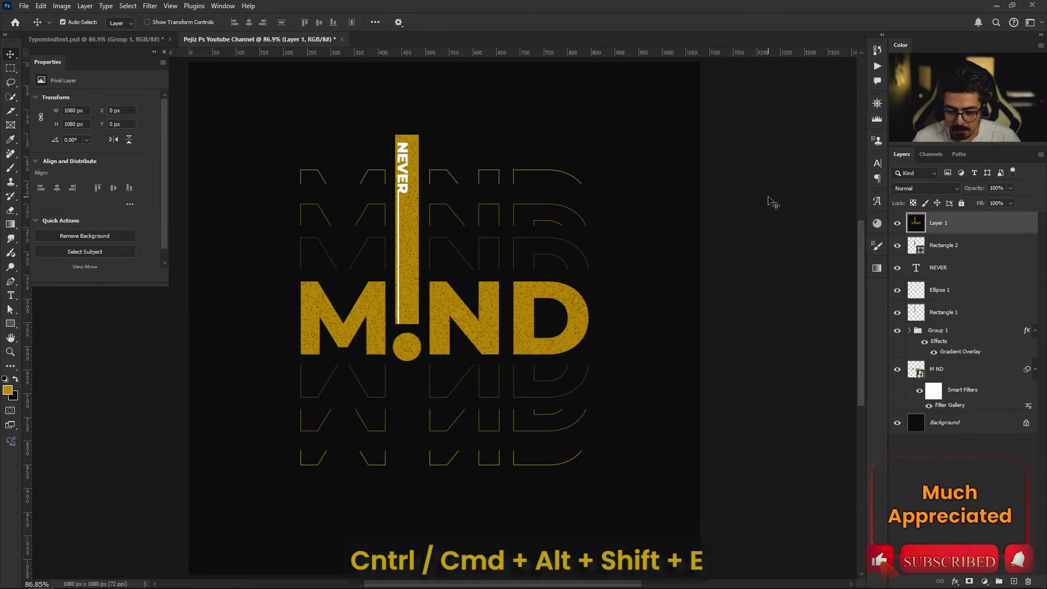